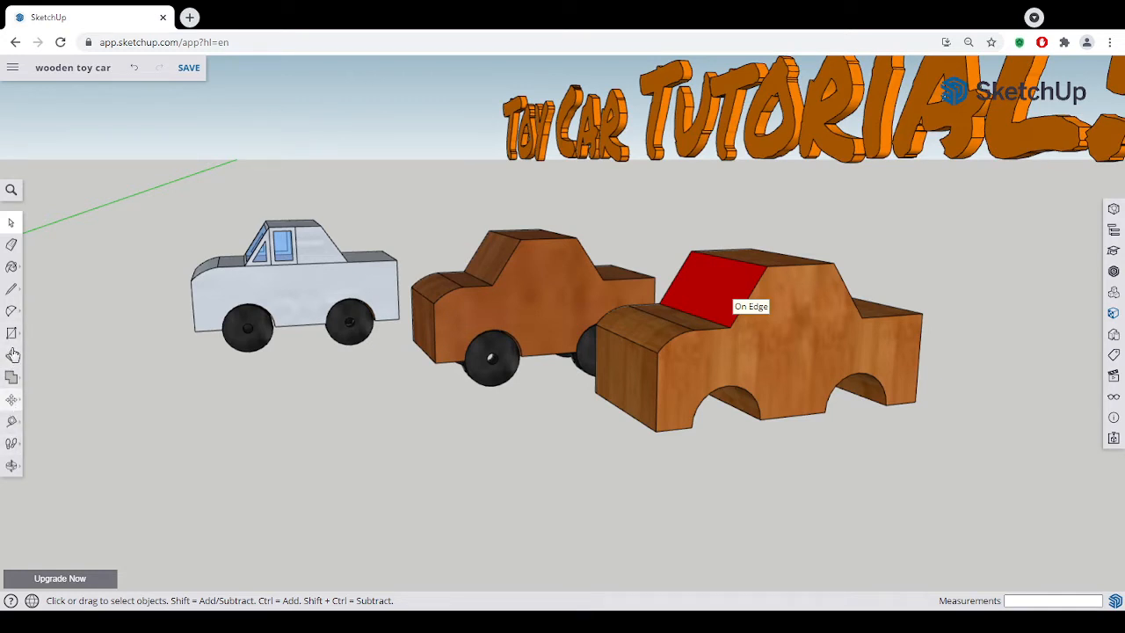
Measure the width of the car's front wheel arch with the Dimension tool, without placing the dimension
click(12, 423)
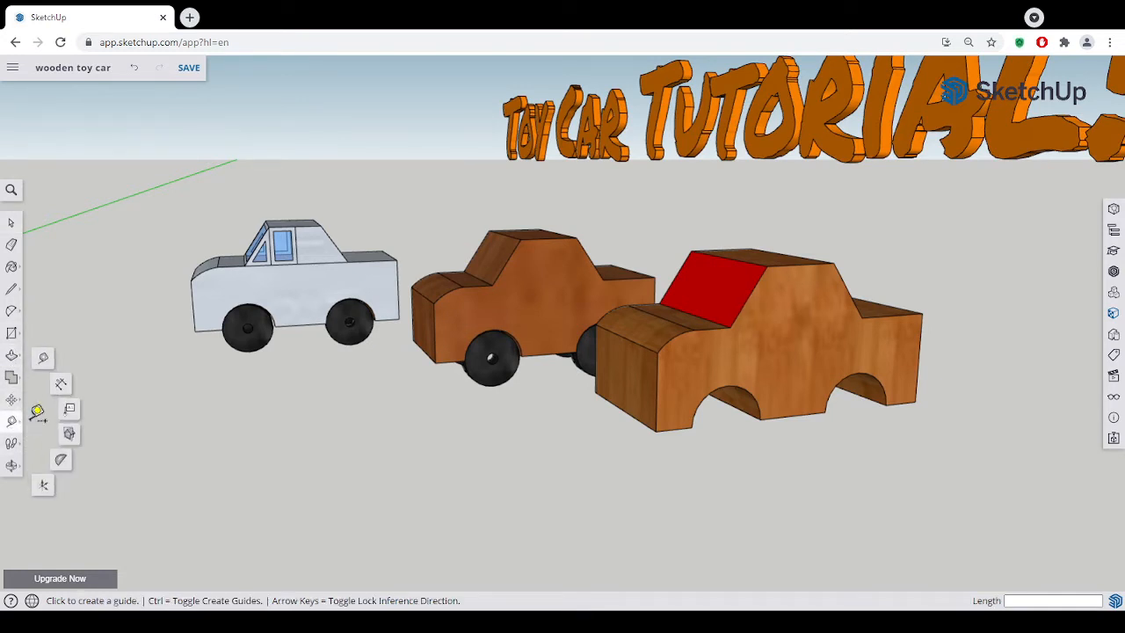
click(62, 386)
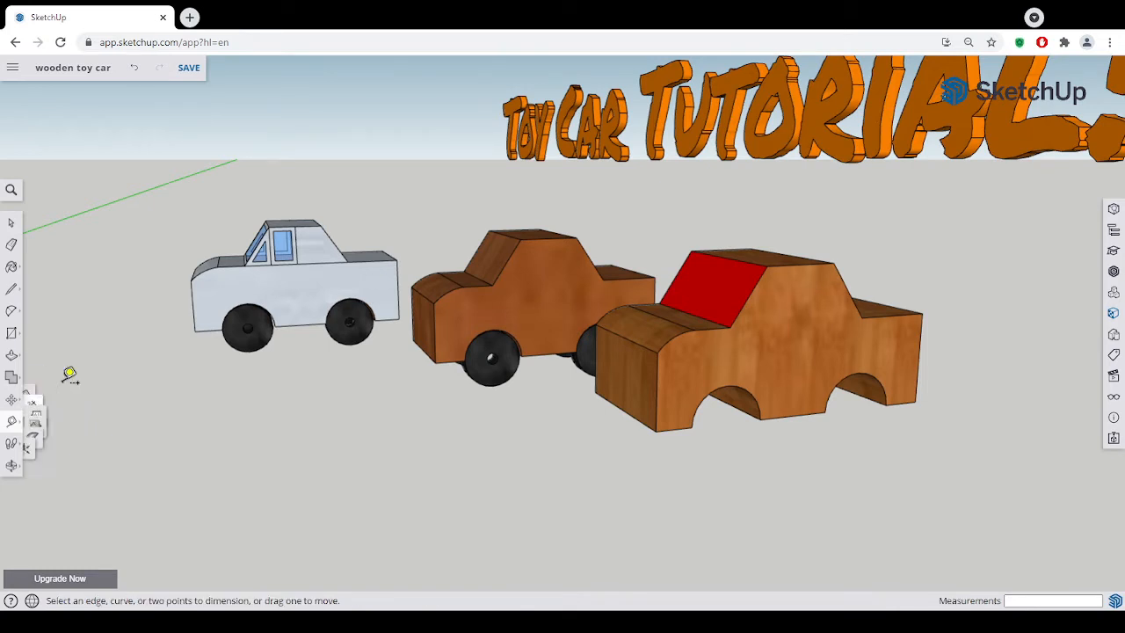
click(693, 427)
click(760, 420)
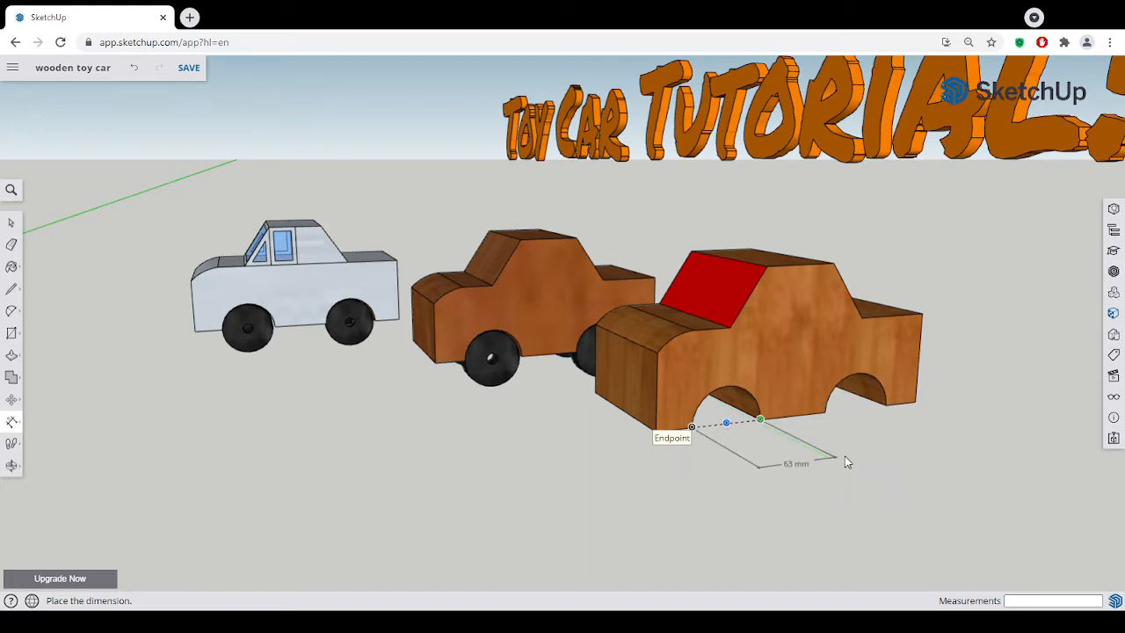
key(Escape)
Draw a 60 by 20 mm rectangle on the ground beside the car body that has no wheels
middle_drag(787, 472, 809, 487)
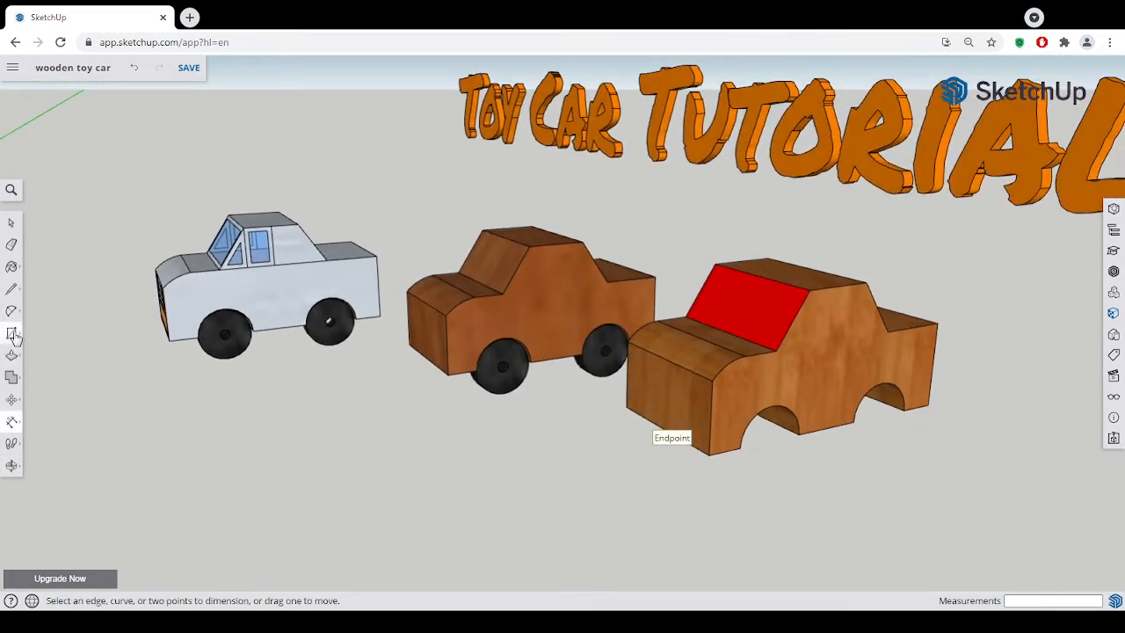
click(13, 334)
click(779, 508)
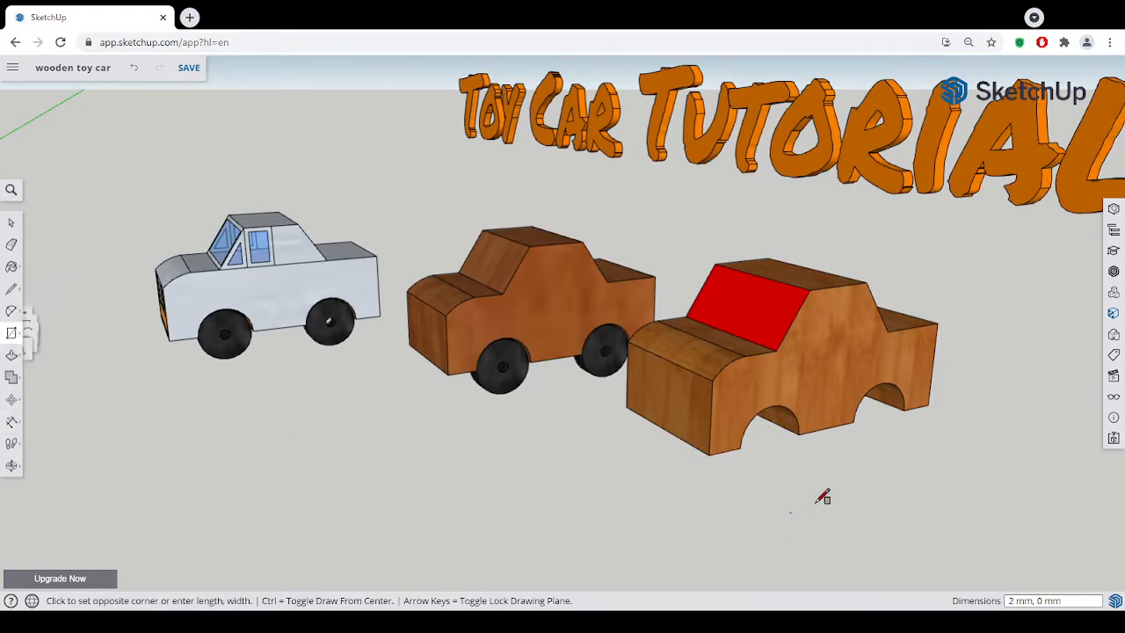
click(899, 501)
text(60,20)
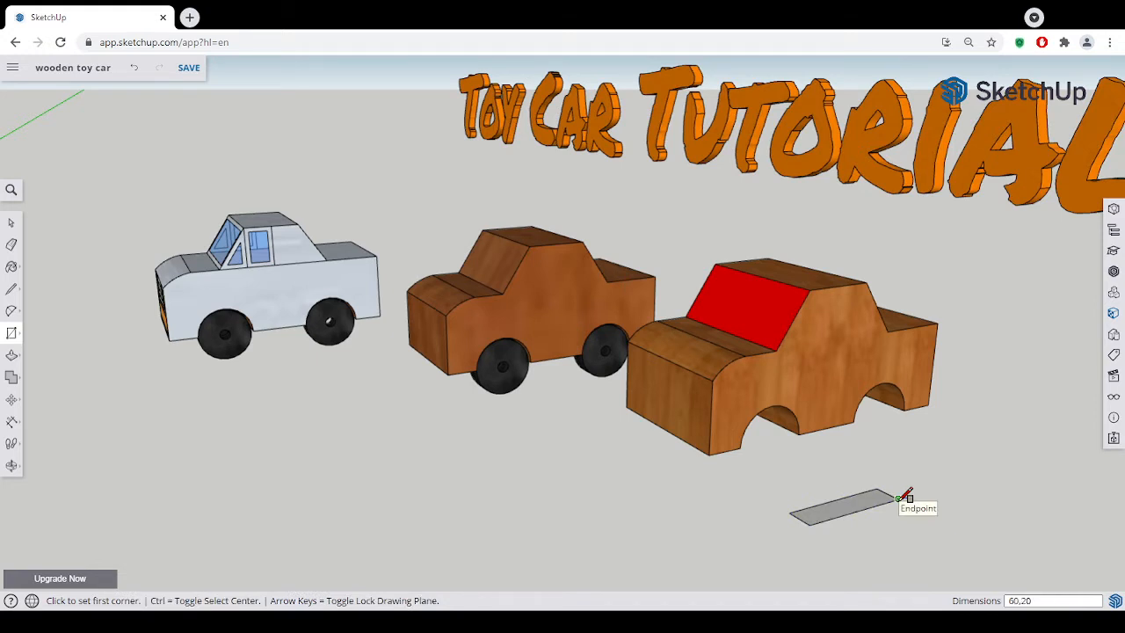
key(Return)
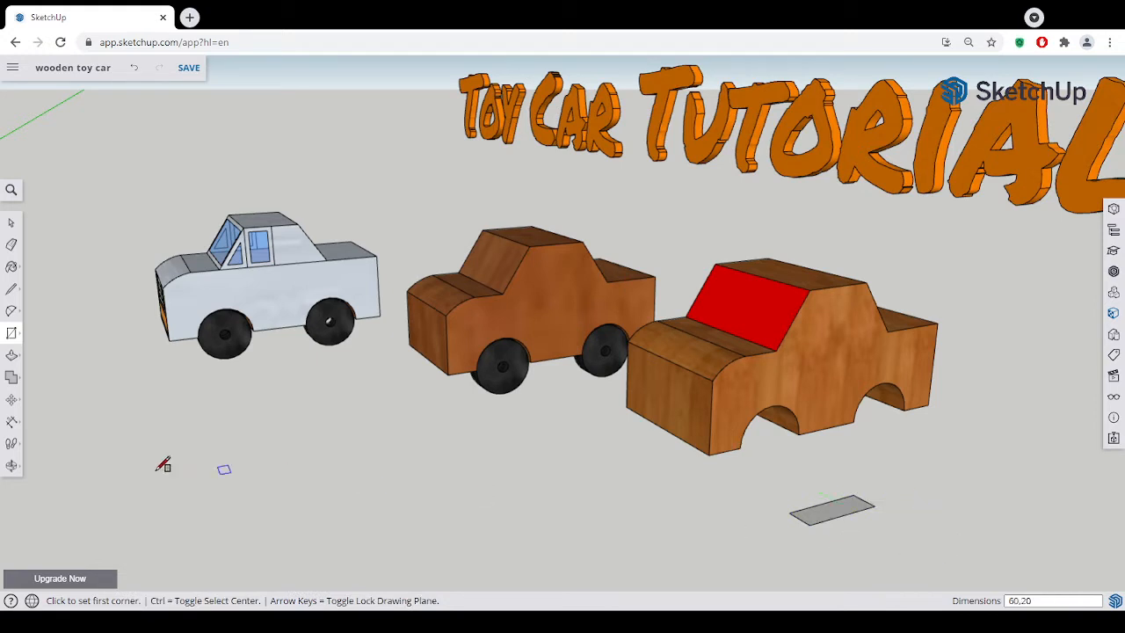
Push/Pull the rectangle upward 60 mm into a block
click(12, 356)
click(828, 509)
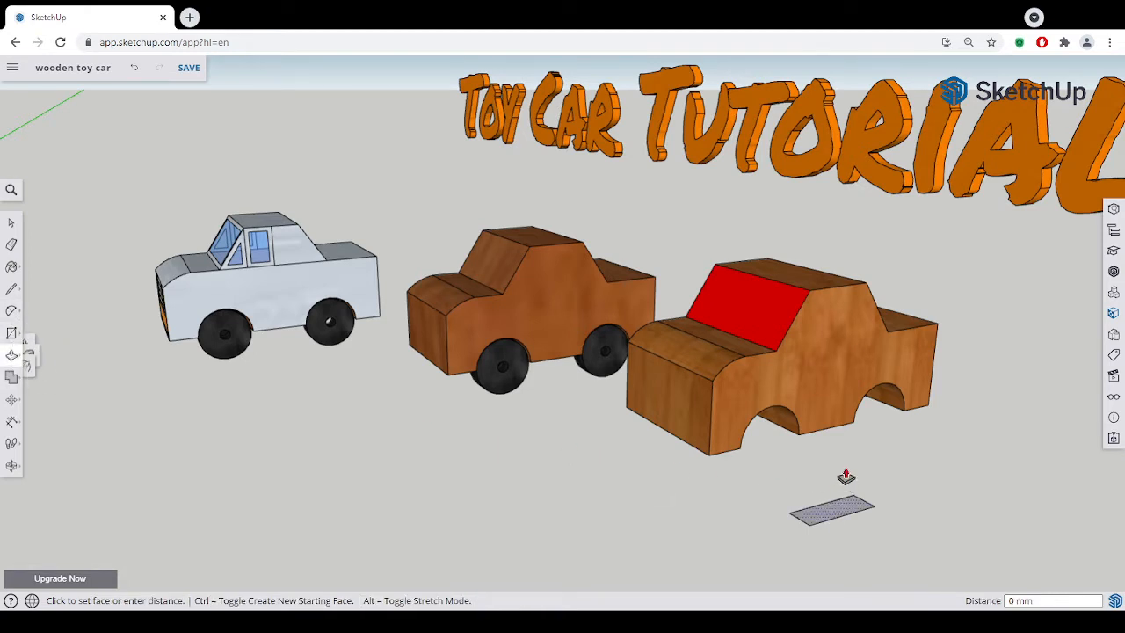
click(844, 458)
key(Return)
click(844, 458)
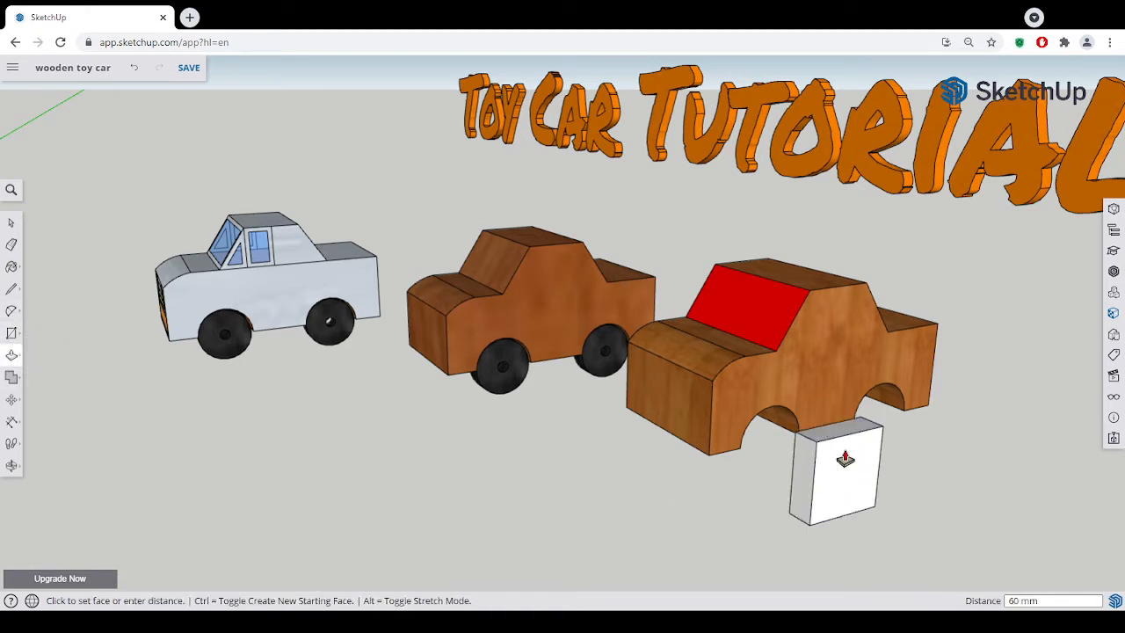
Draw a horizontal line across the block's large front face, joining the midpoints of its two vertical edges
middle_drag(967, 495, 877, 477)
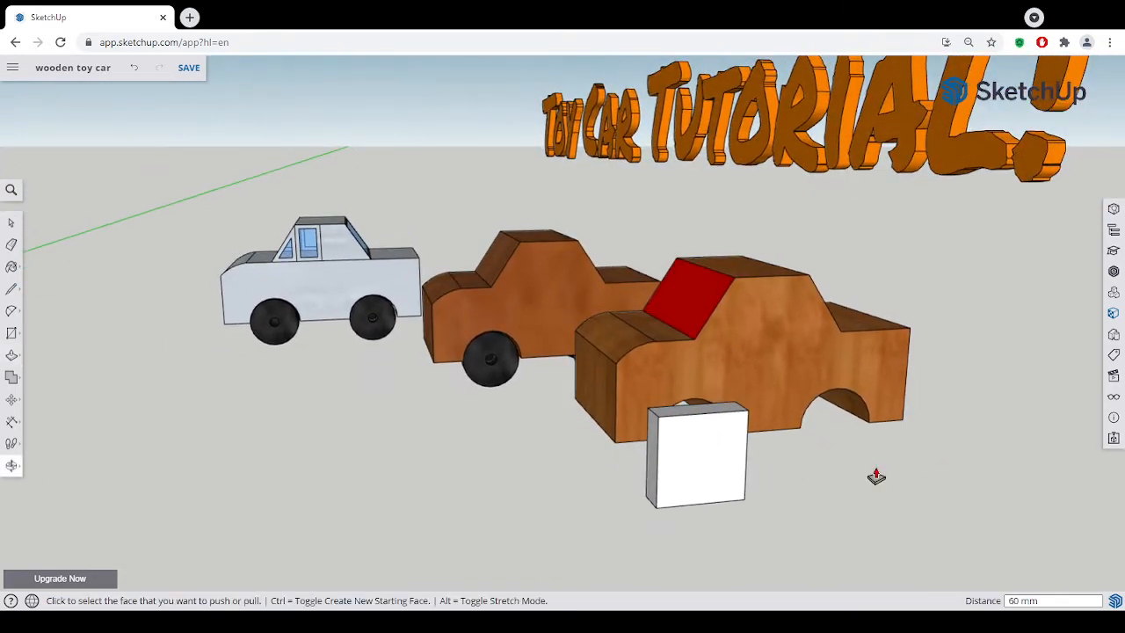
scroll(821, 478, up, 1)
scroll(821, 480, up, 5)
middle_drag(809, 480, 864, 494)
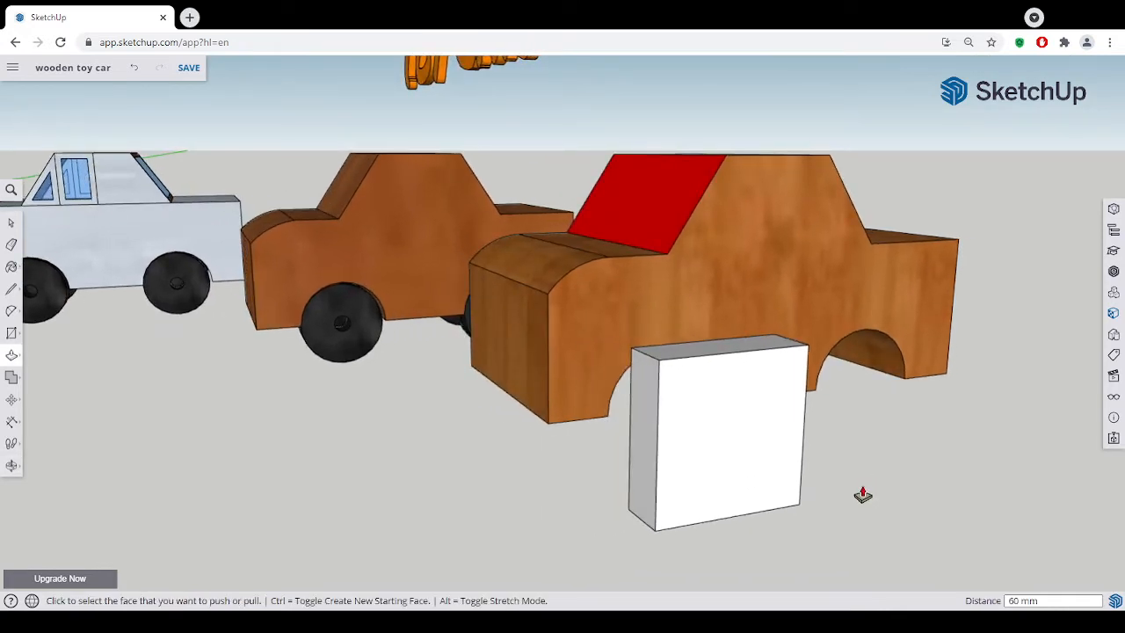
click(11, 333)
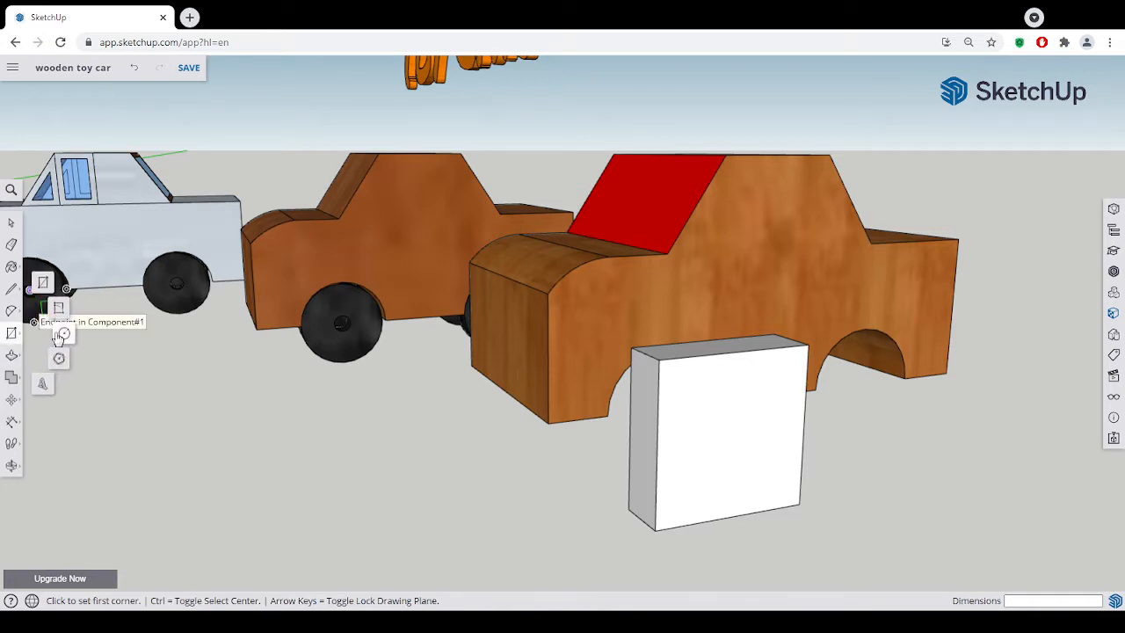
click(11, 288)
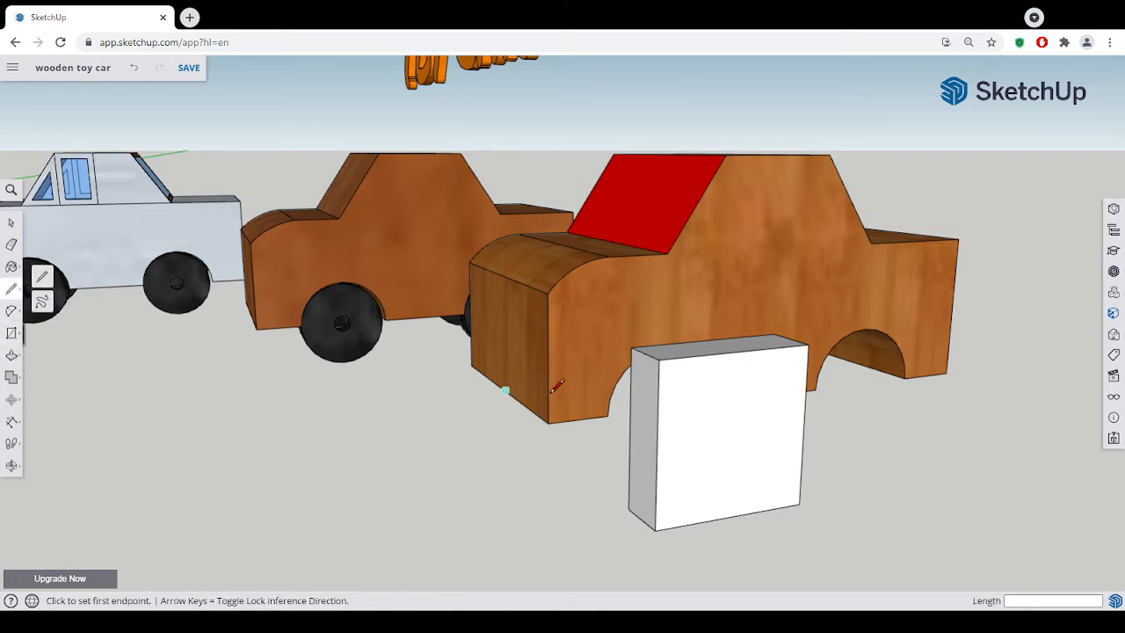
click(658, 446)
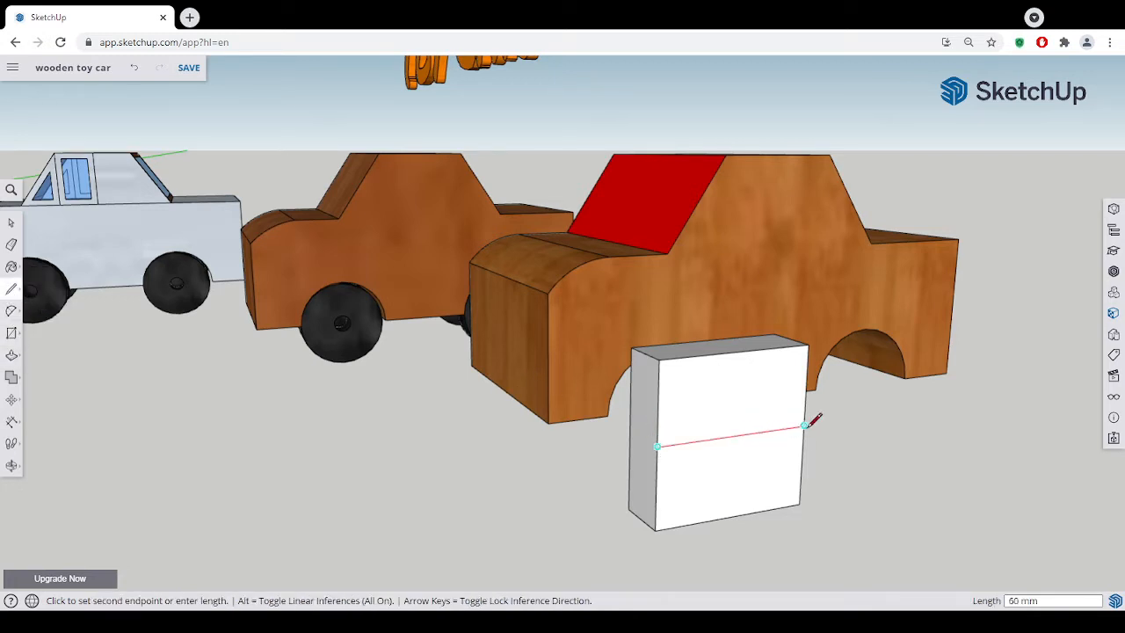
click(804, 428)
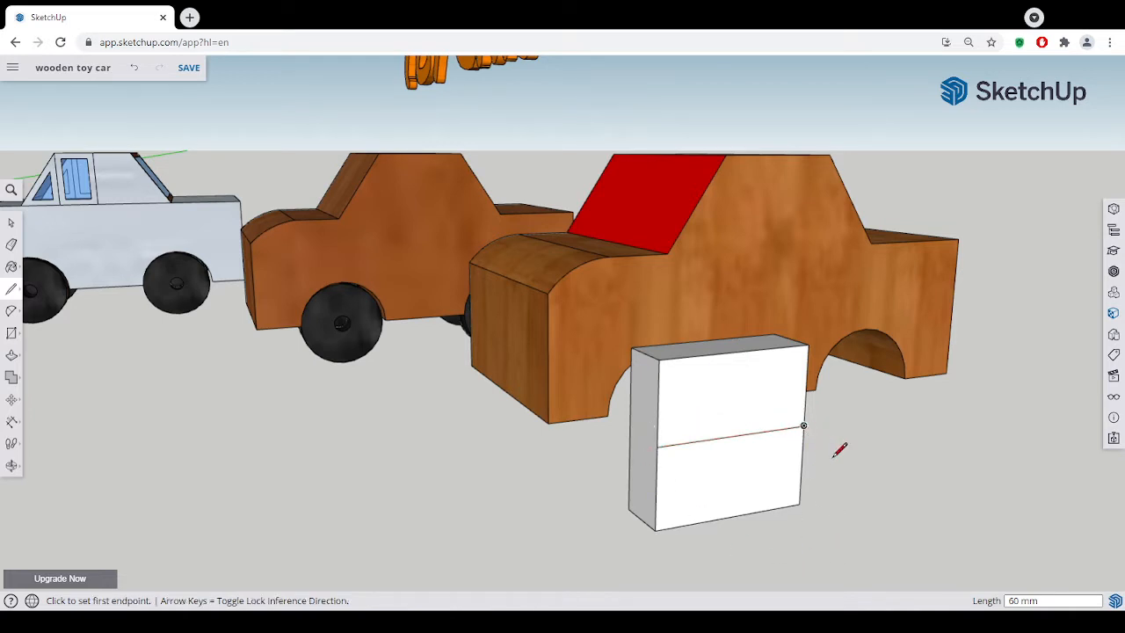
Draw a 30 mm radius circle on the block's front face, centred on the midpoint of the horizontal line
click(12, 334)
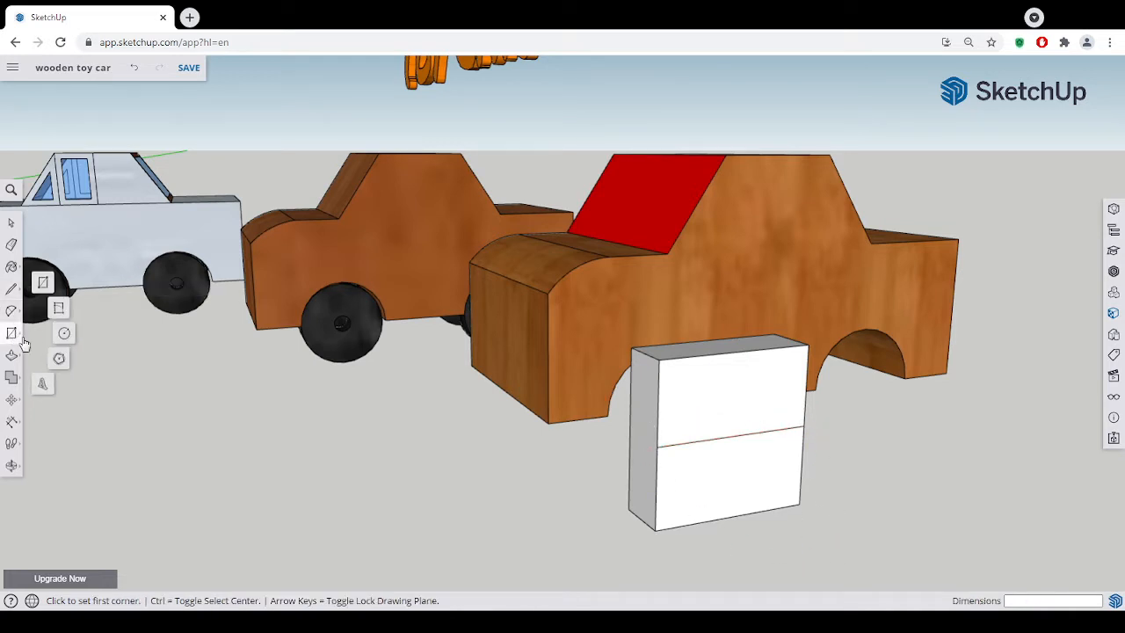
click(64, 333)
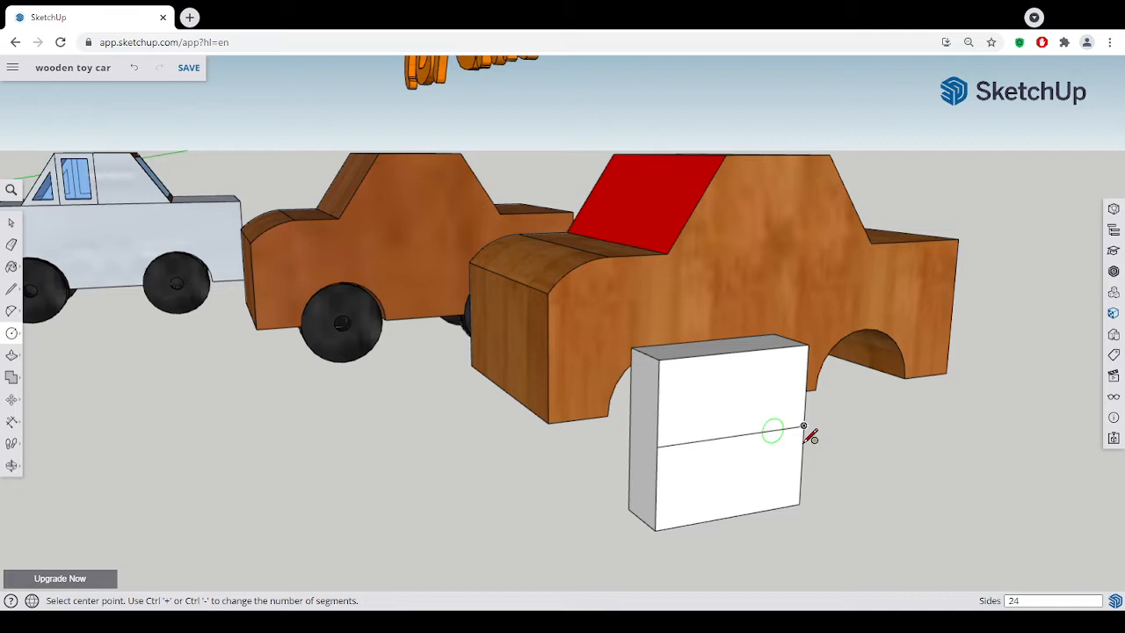
click(735, 435)
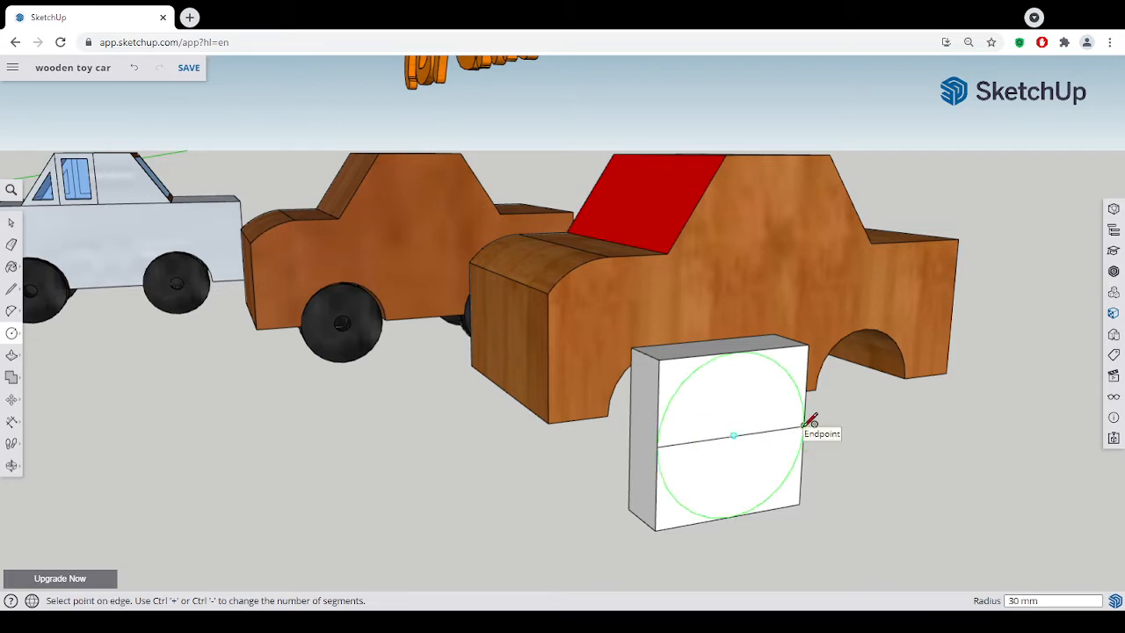
click(809, 428)
Erase the horizontal line inside the circle on the block's front face
middle_drag(808, 483, 885, 512)
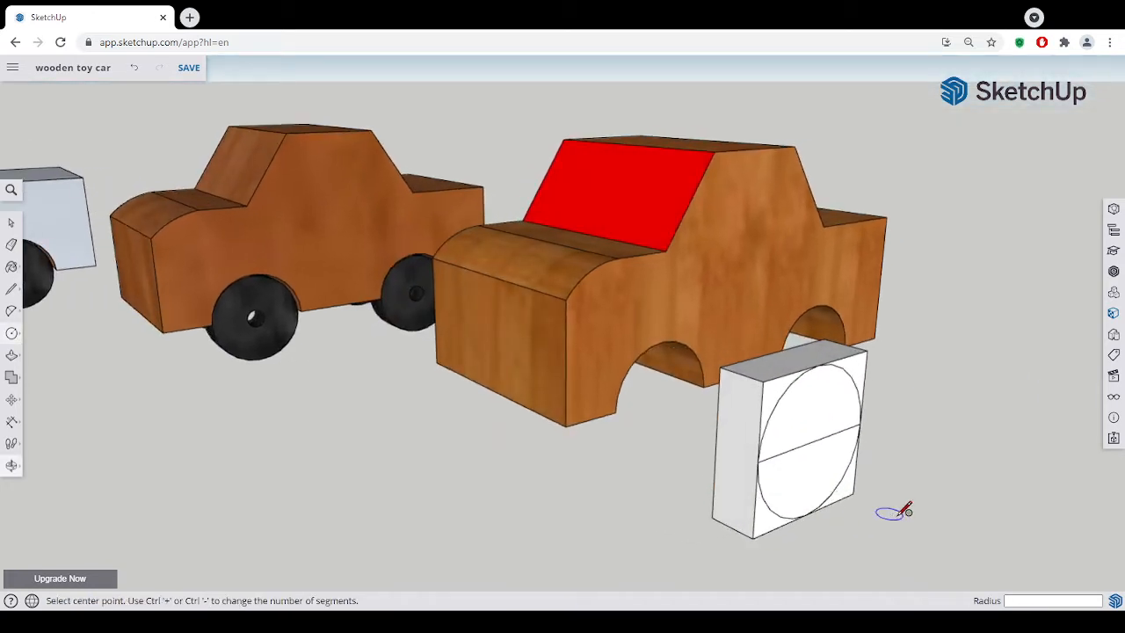
click(11, 247)
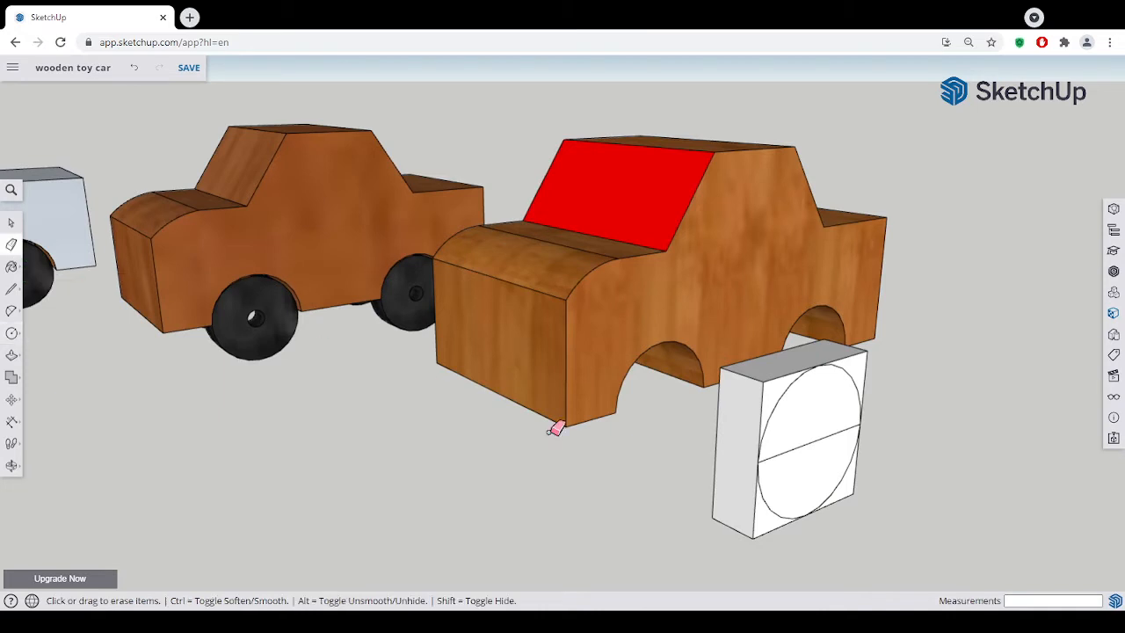
click(806, 445)
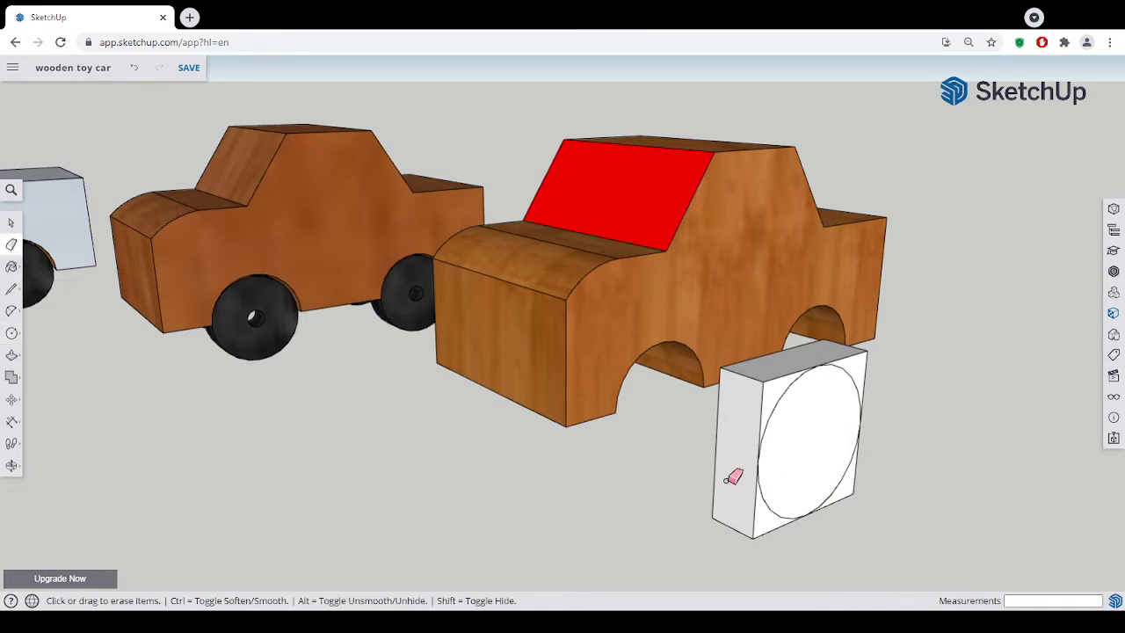
Push the four corner areas outside the circle 20 mm through the block, leaving a round wheel
click(11, 355)
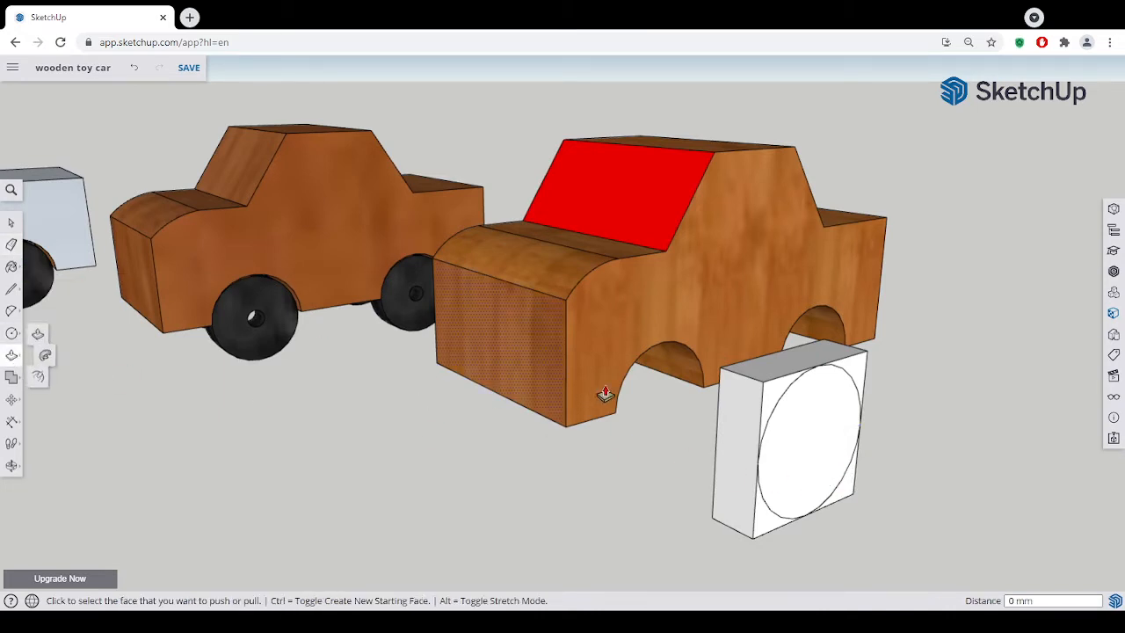
click(770, 401)
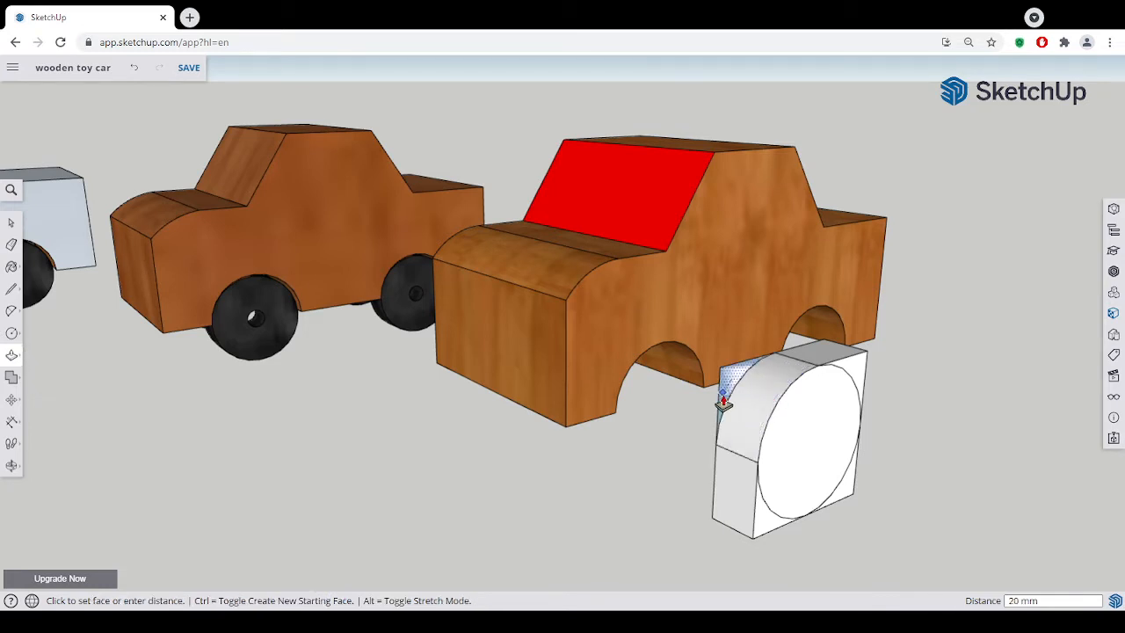
click(729, 392)
click(848, 371)
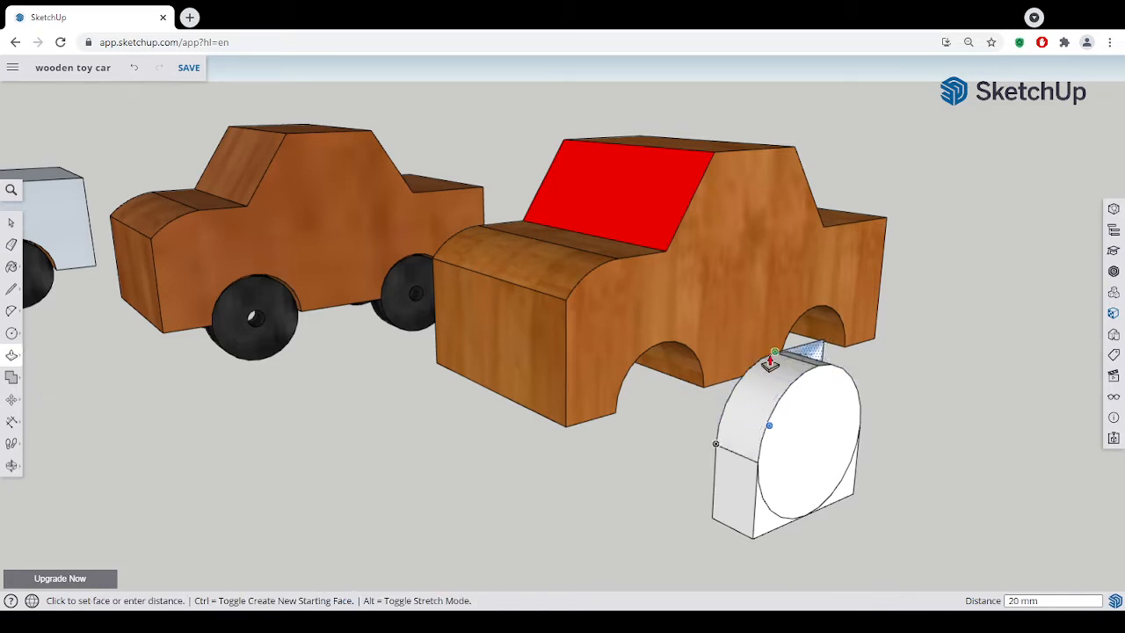
click(766, 431)
click(757, 520)
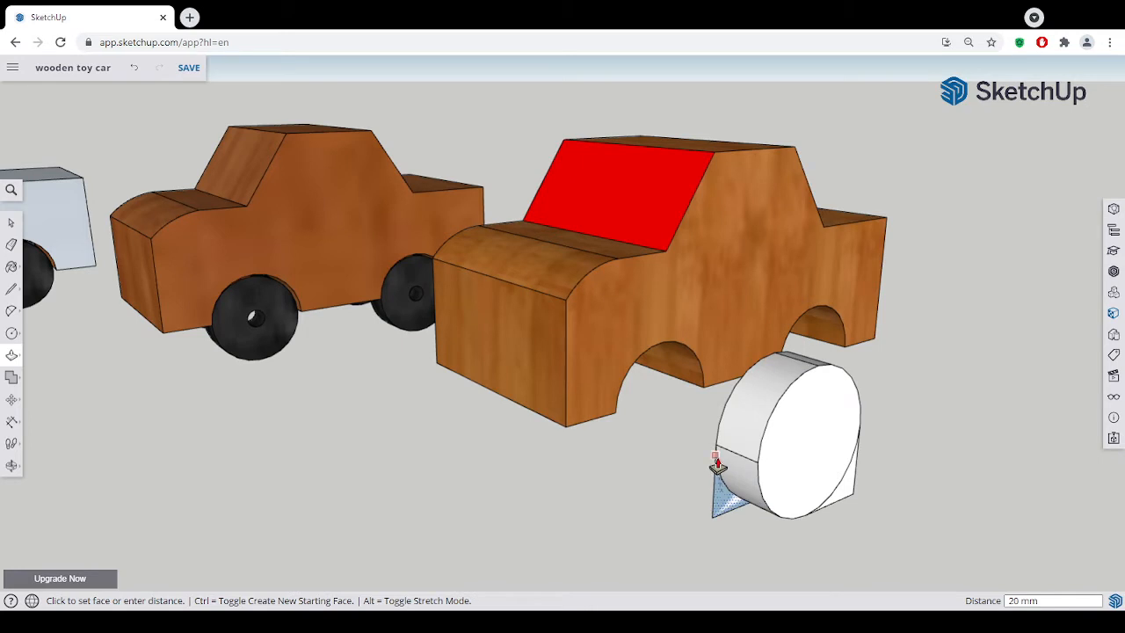
click(718, 466)
middle_drag(919, 495, 533, 490)
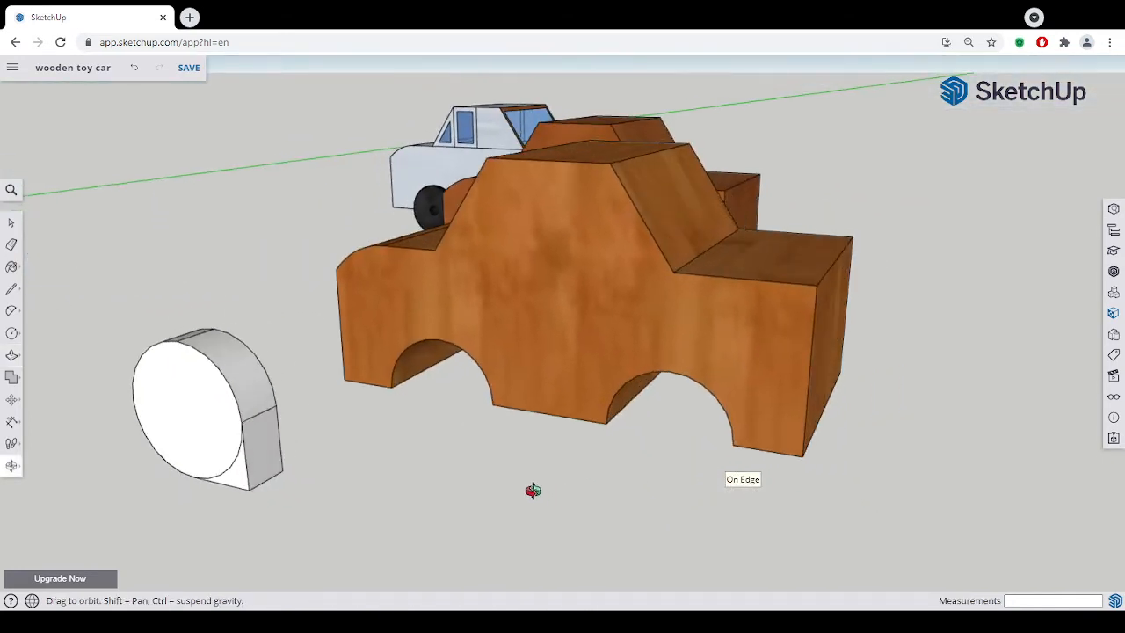
click(246, 476)
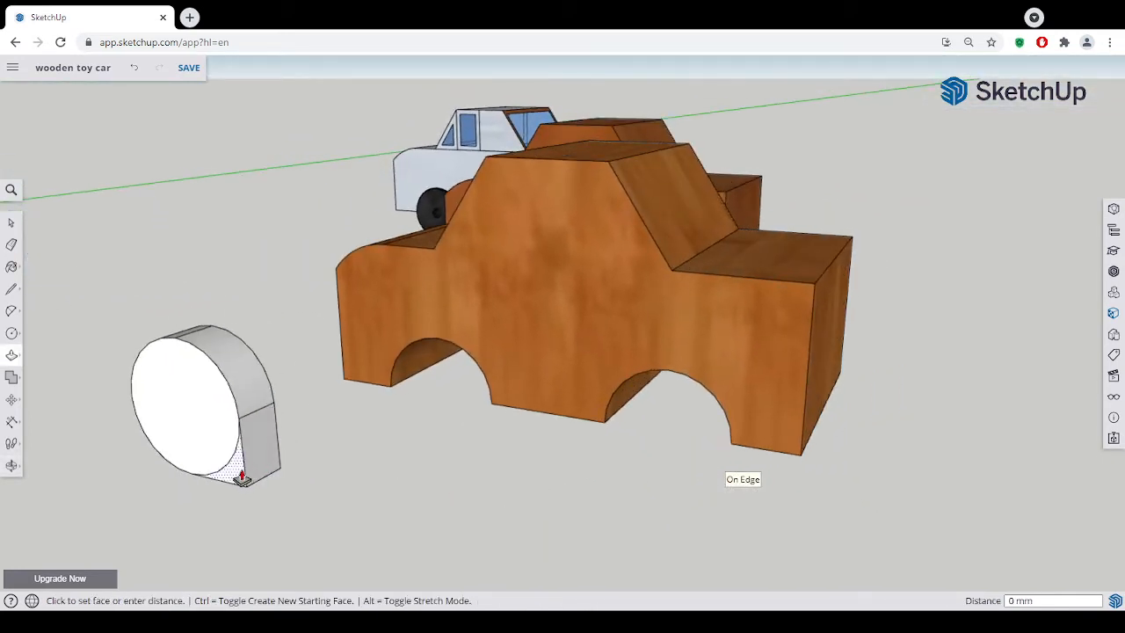
click(272, 412)
Draw a horizontal line across the full diameter of the wheel's front face
middle_drag(252, 442, 432, 437)
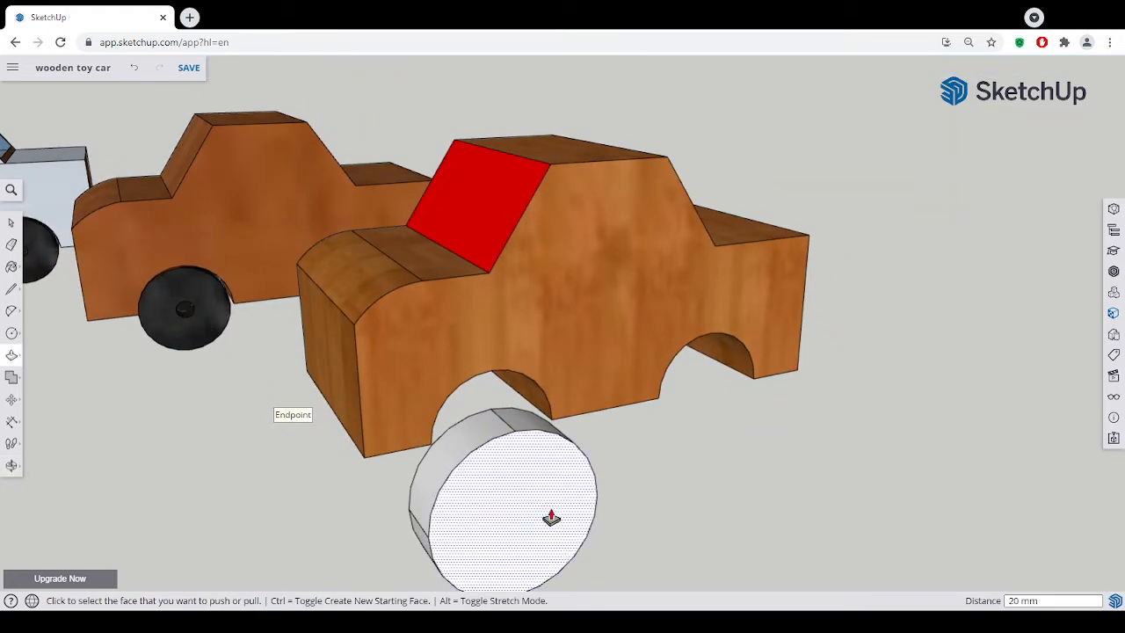
middle_drag(540, 519, 542, 475)
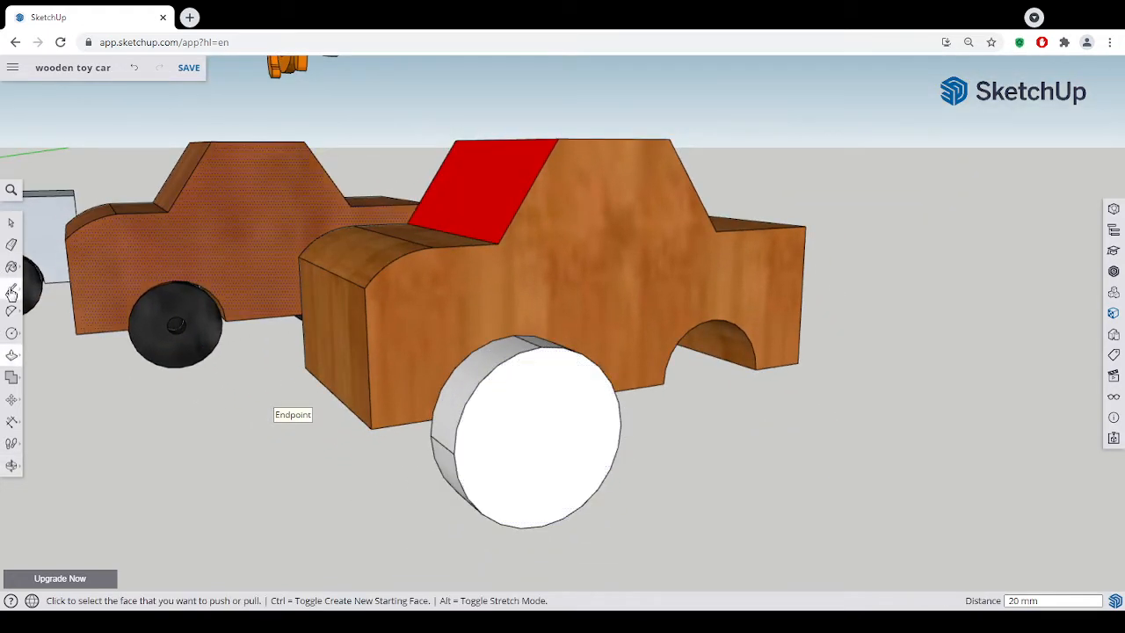
click(11, 289)
click(453, 454)
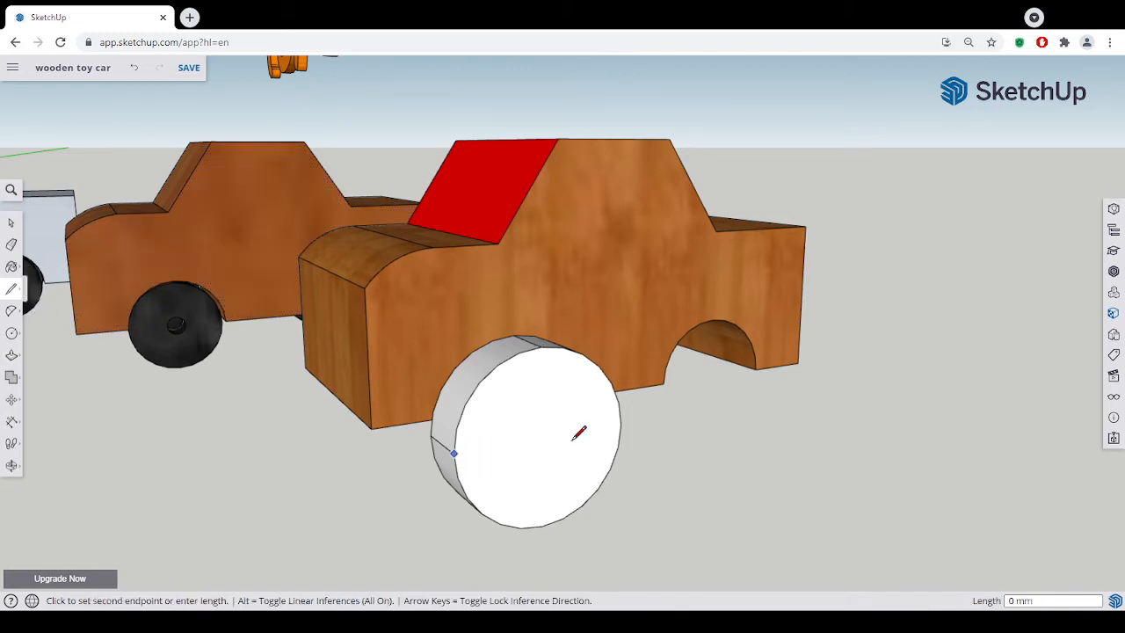
click(621, 426)
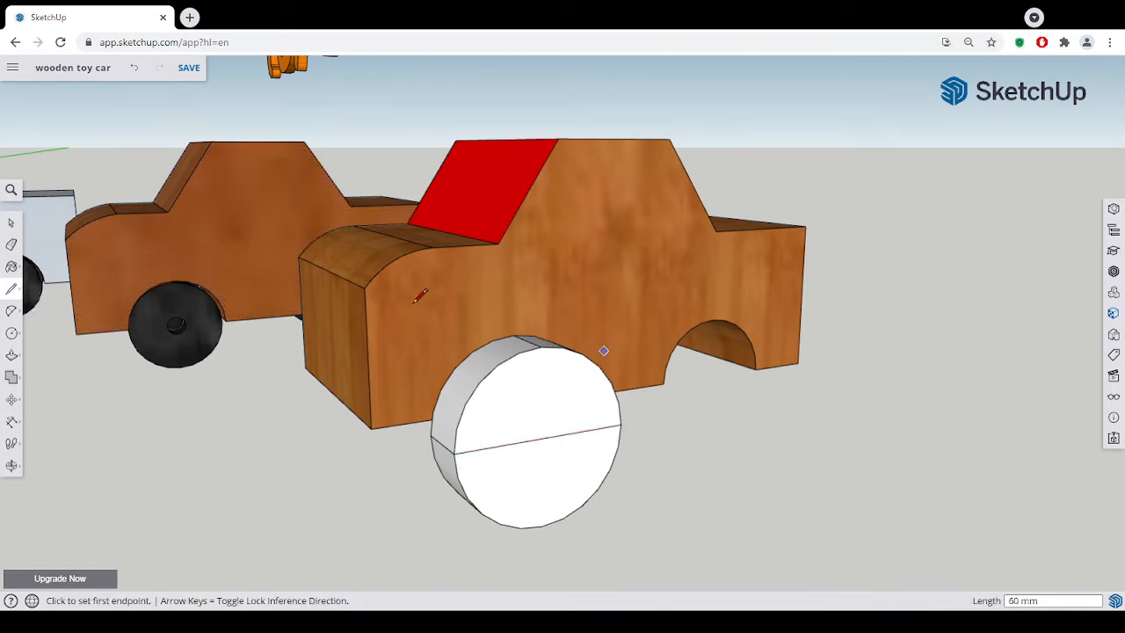
Draw a 3 mm radius circle at the wheel's centre, on the midpoint of the diameter line
click(10, 335)
click(542, 438)
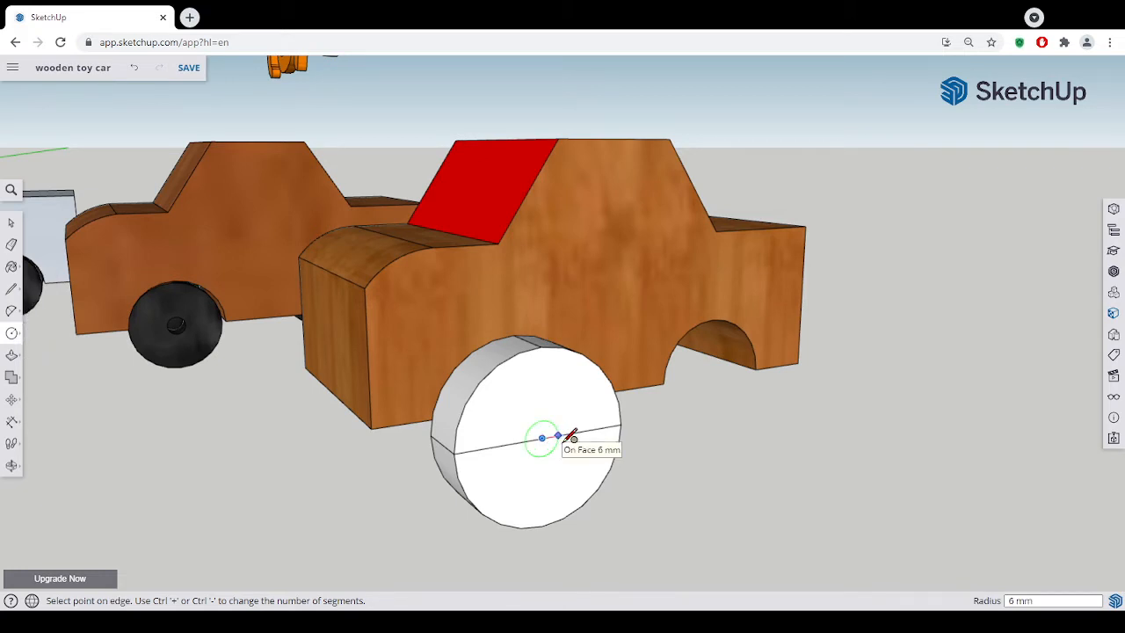
key(Return)
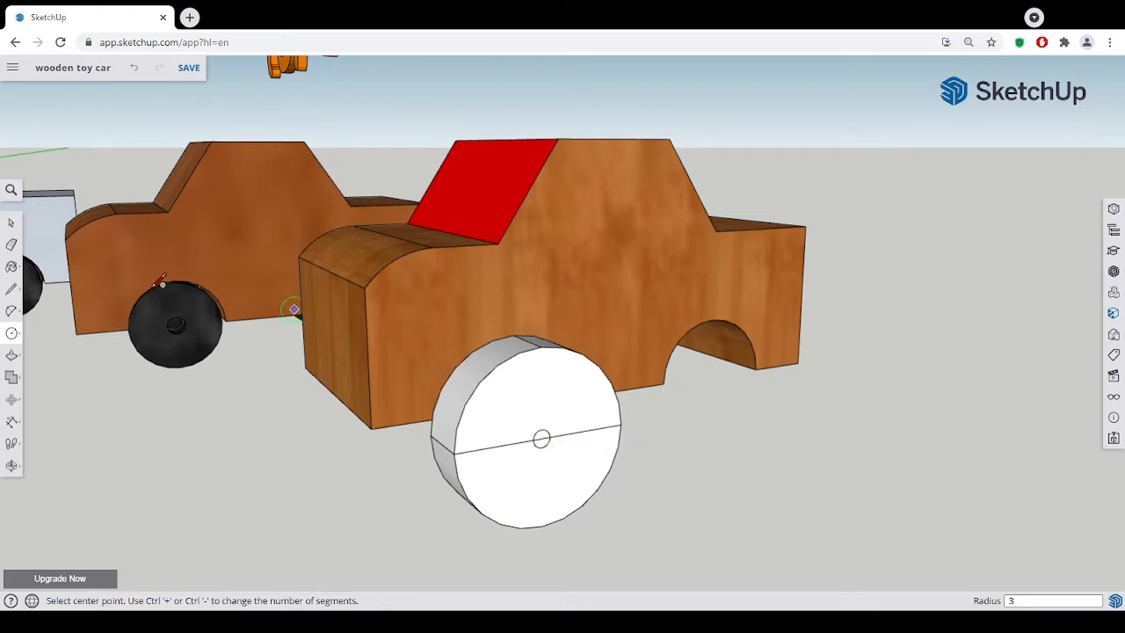
Erase both halves of the diameter line on the wheel's front face, leaving the small centre circle
click(11, 222)
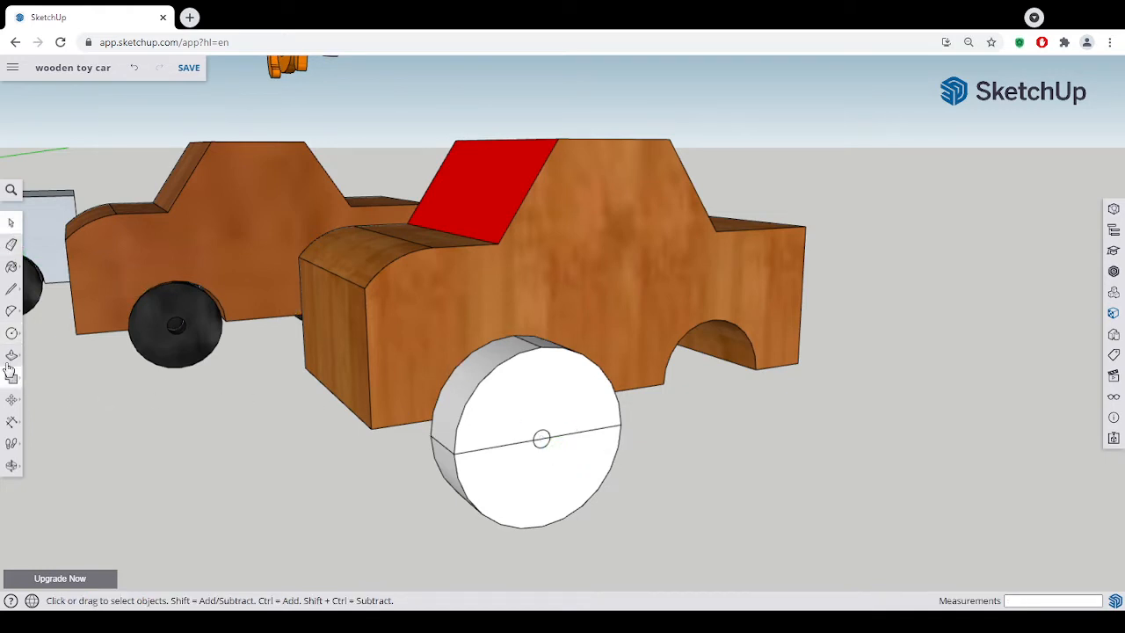
click(10, 244)
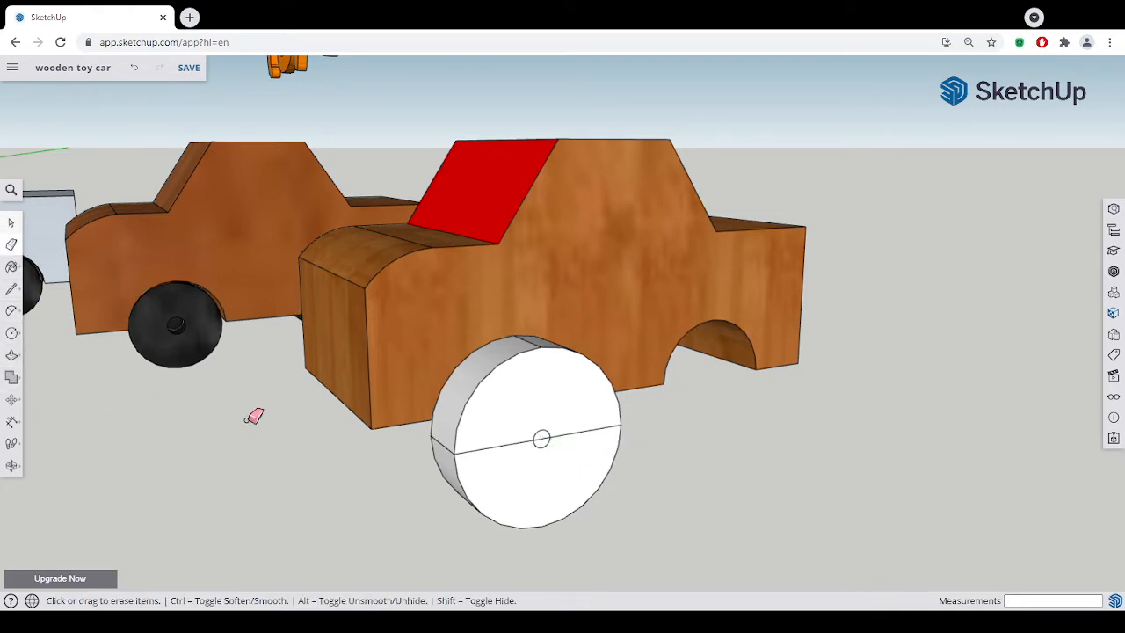
click(582, 429)
mouse_move(535, 434)
mouse_down()
mouse_move(525, 441)
mouse_move(540, 440)
mouse_up()
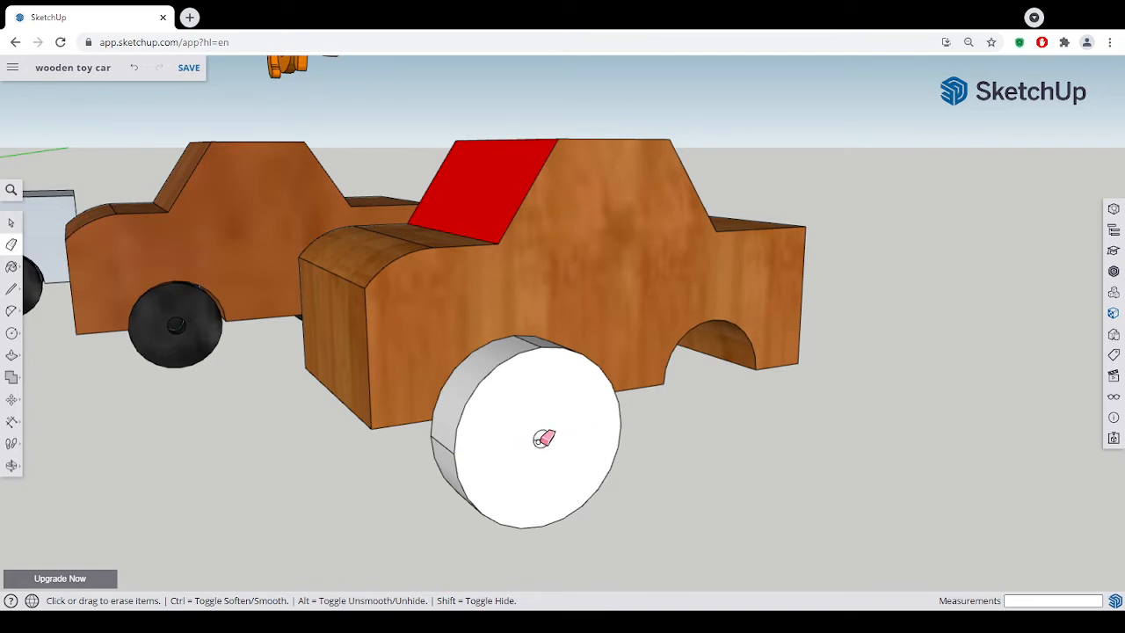
Push the small centre circle 20 mm through the wheel to create the axle hole
mouse_move(540, 510)
middle_down()
mouse_move(515, 515)
mouse_move(781, 528)
mouse_move(480, 518)
mouse_move(515, 528)
middle_up()
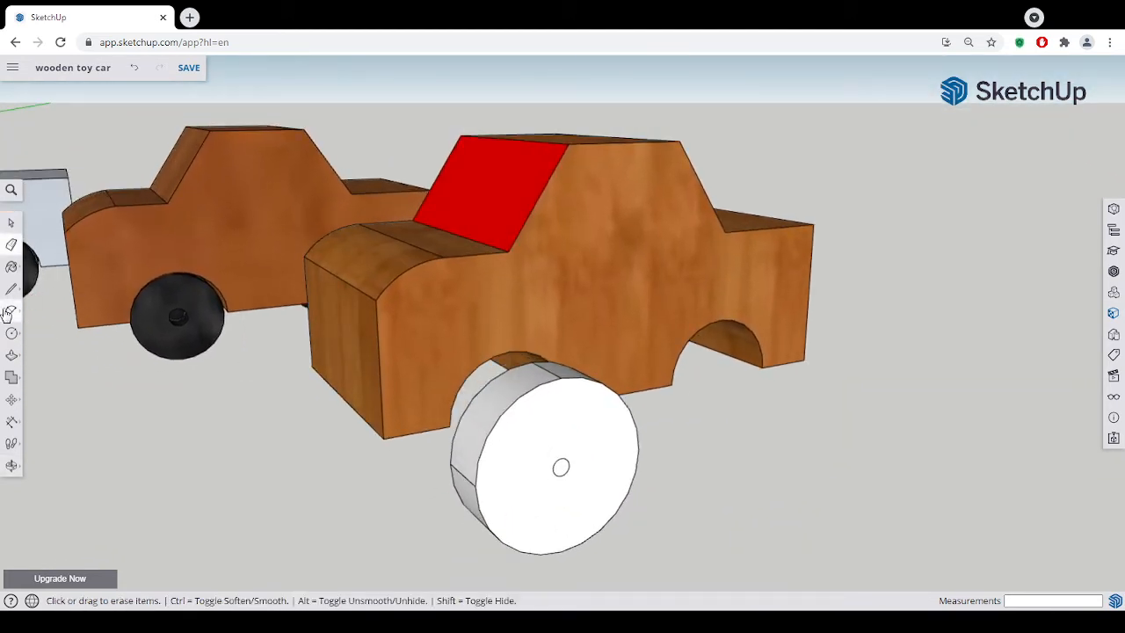
click(12, 356)
click(562, 467)
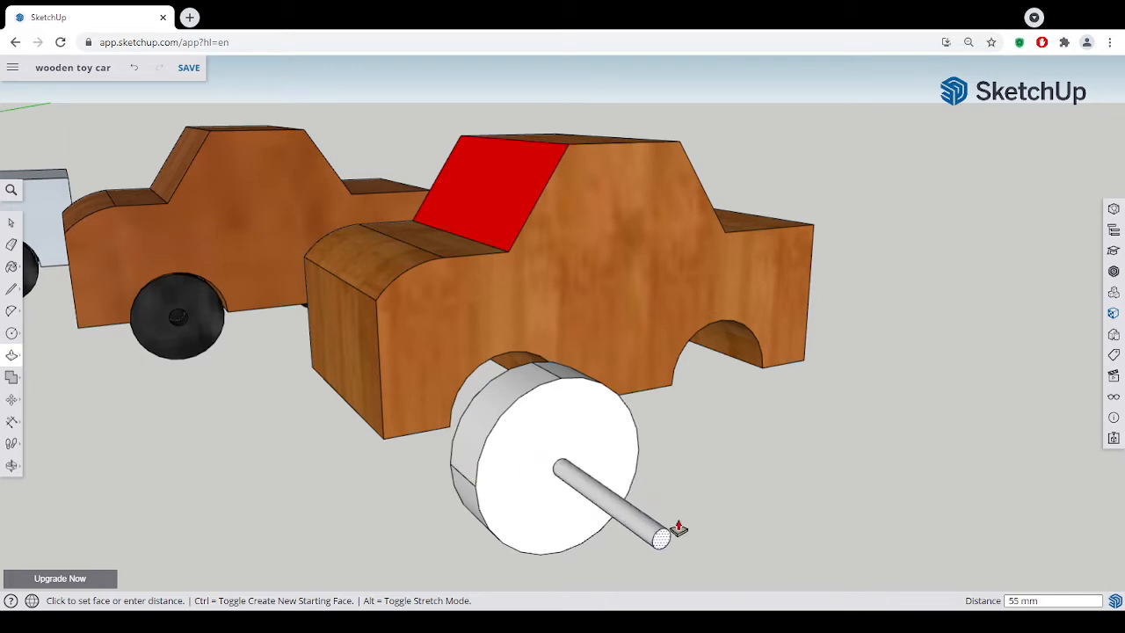
click(450, 473)
key(o)
drag(516, 515, 534, 440)
middle_drag(534, 441, 566, 462)
scroll(566, 462, up, 3)
middle_drag(668, 451, 866, 514)
scroll(766, 484, down, 6)
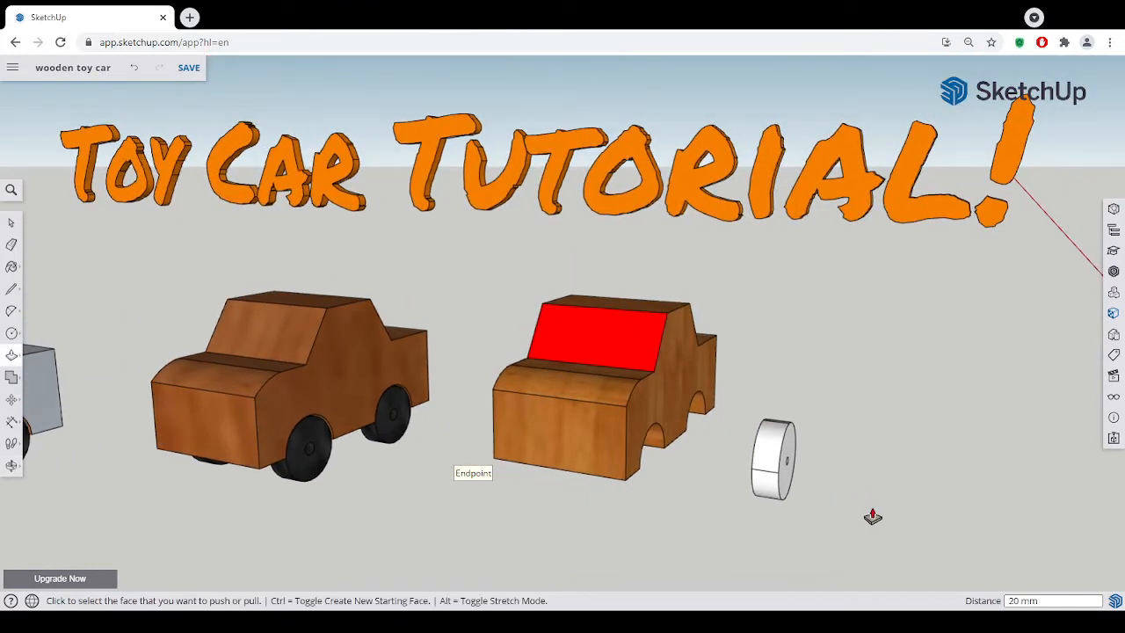
click(12, 224)
drag(726, 401, 843, 525)
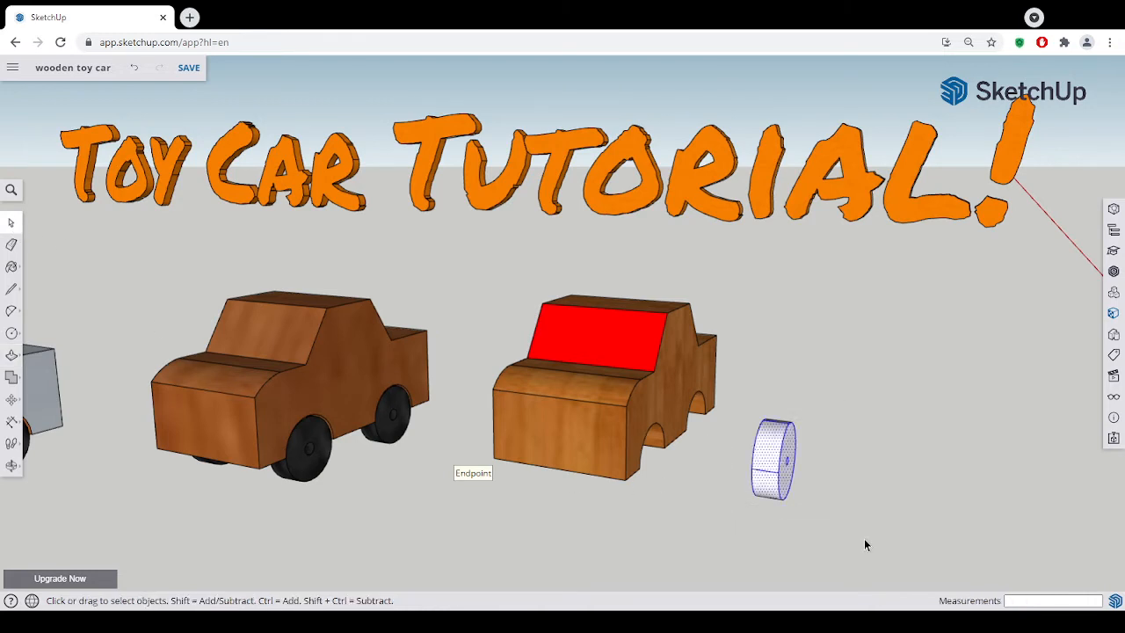
right_click(763, 464)
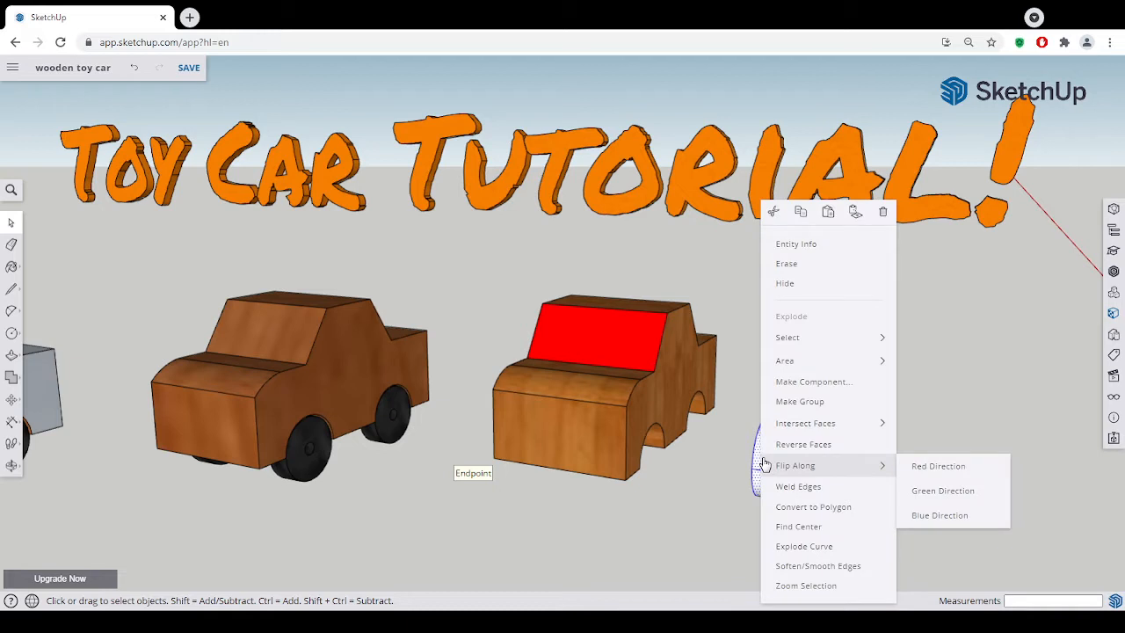
click(736, 443)
click(736, 443)
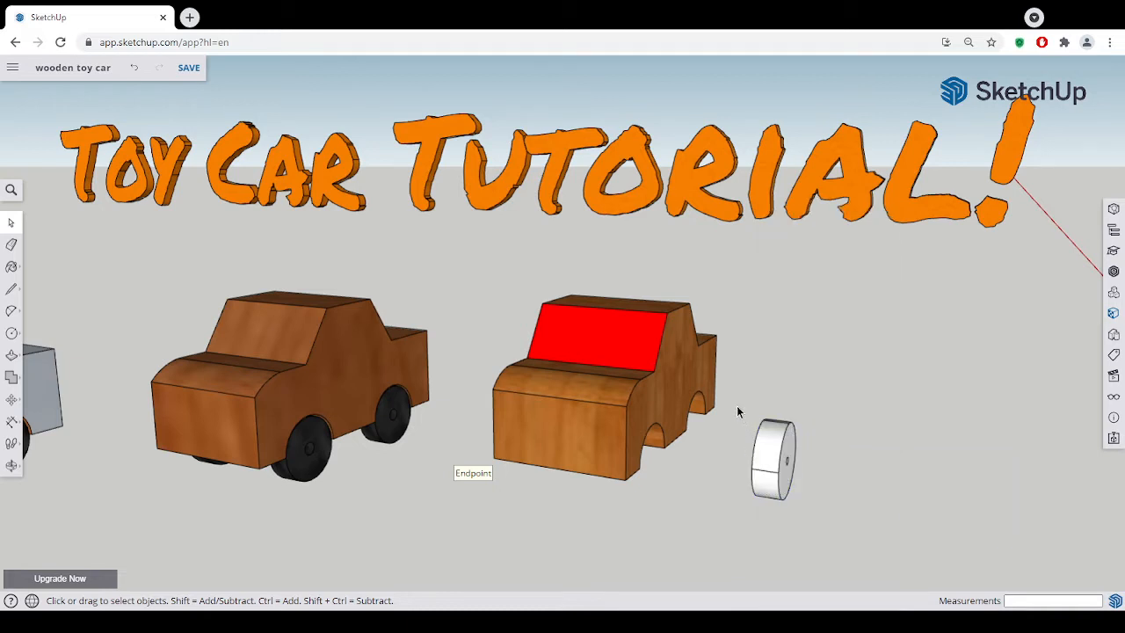
Select the entire wheel and paint it with the Asphalt New material from the Asphalt and Concrete collection
drag(737, 406, 851, 540)
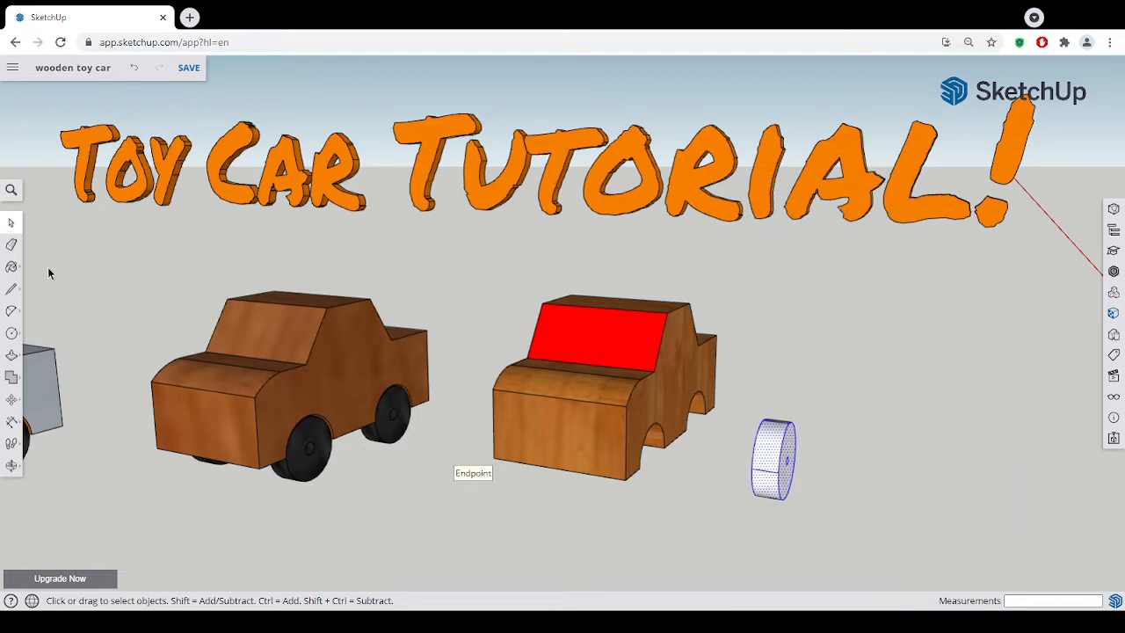
click(12, 267)
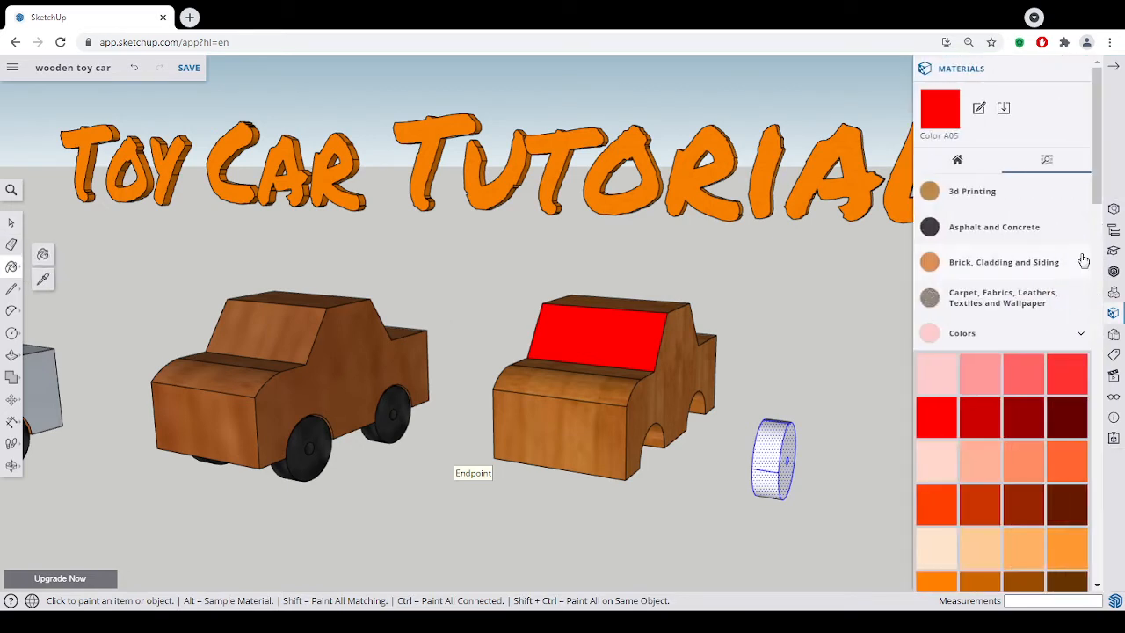
click(977, 231)
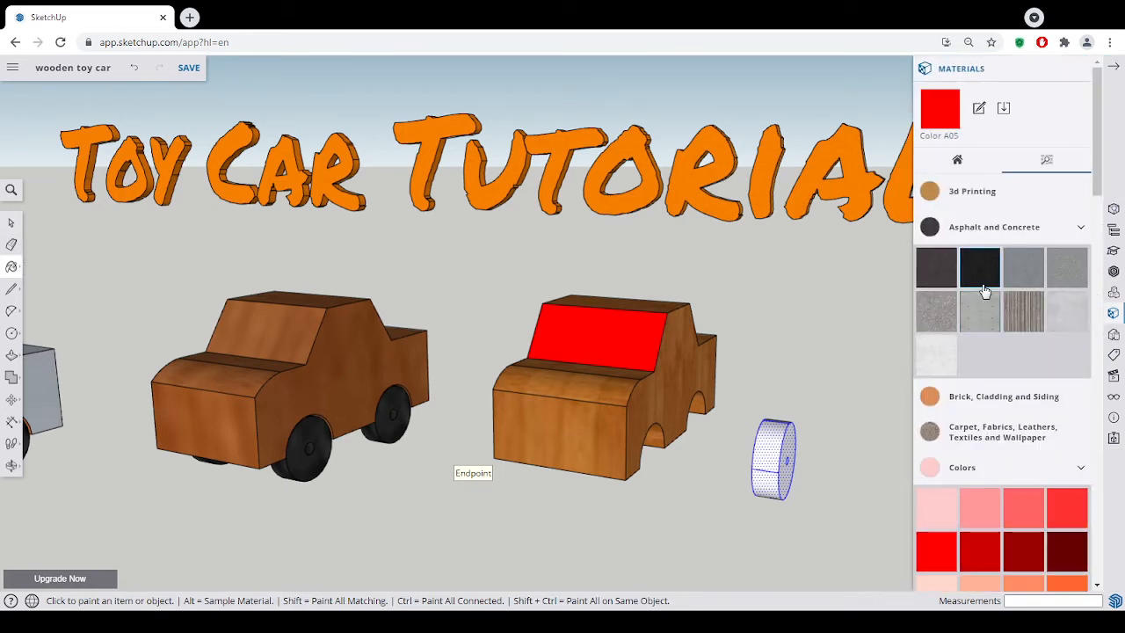
click(934, 279)
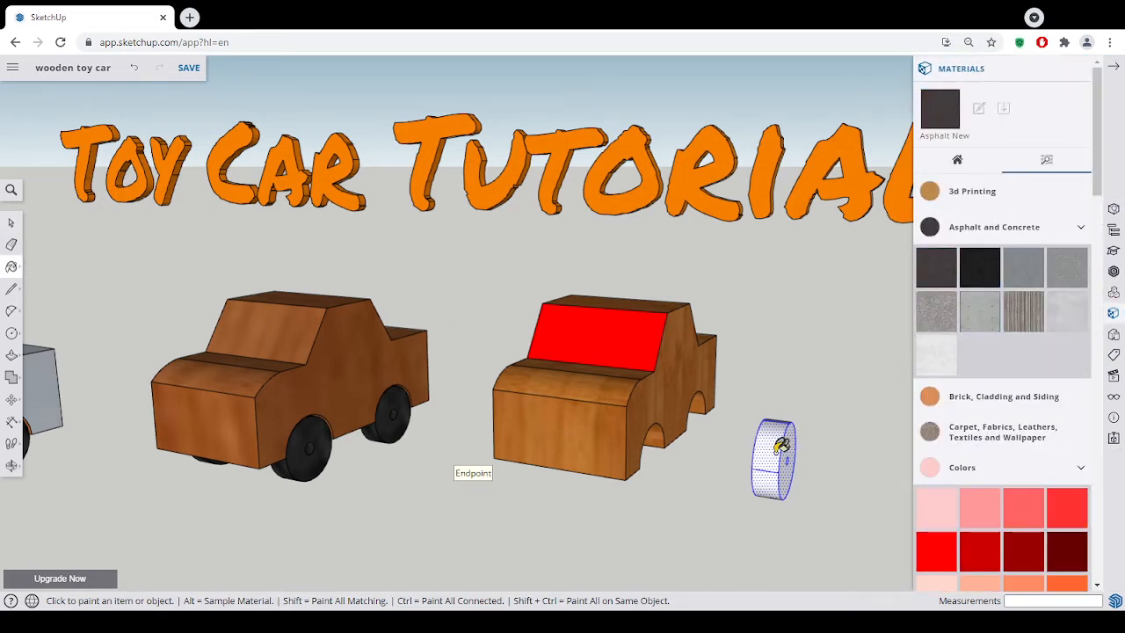
click(781, 453)
Repaint the selected wheel with the Blacktop New material and close the material library
middle_drag(853, 452, 754, 453)
click(978, 269)
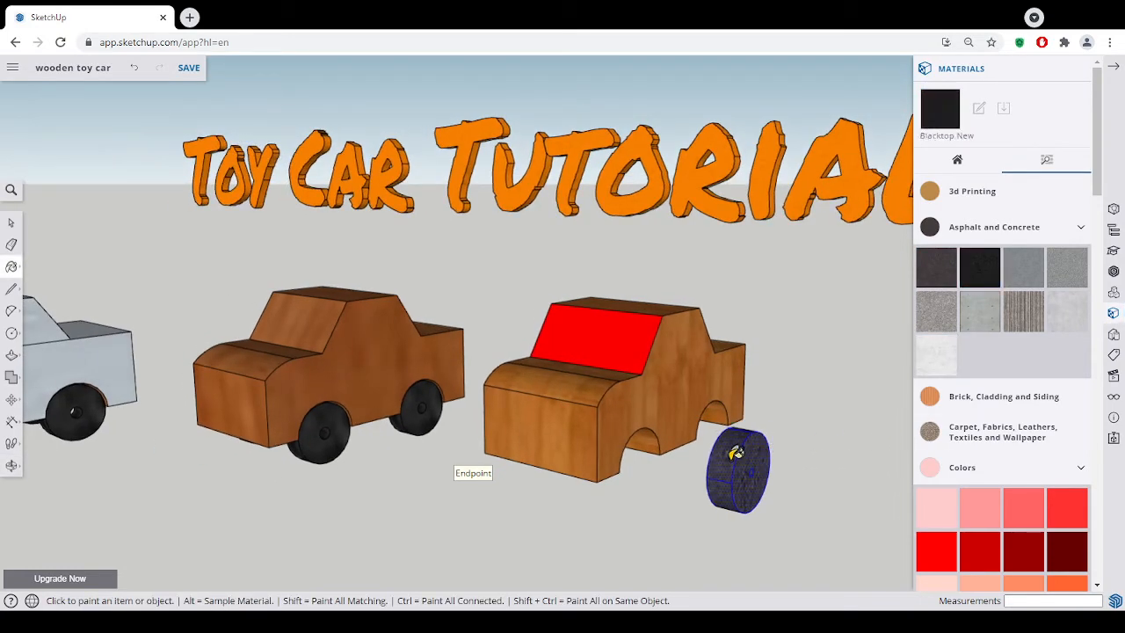
click(735, 453)
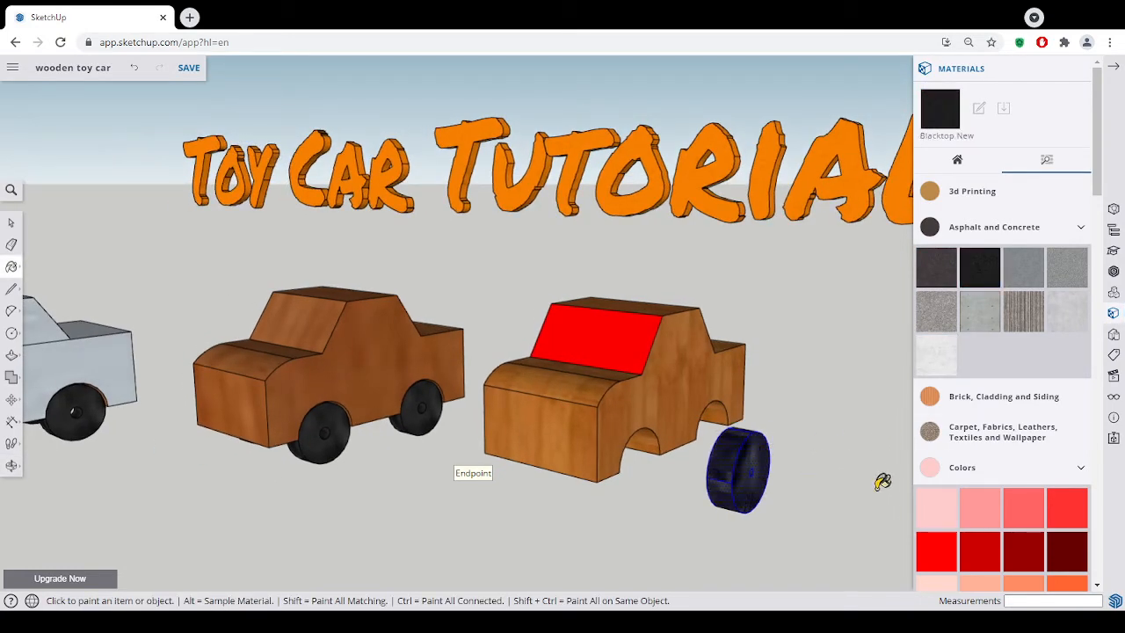
click(1081, 230)
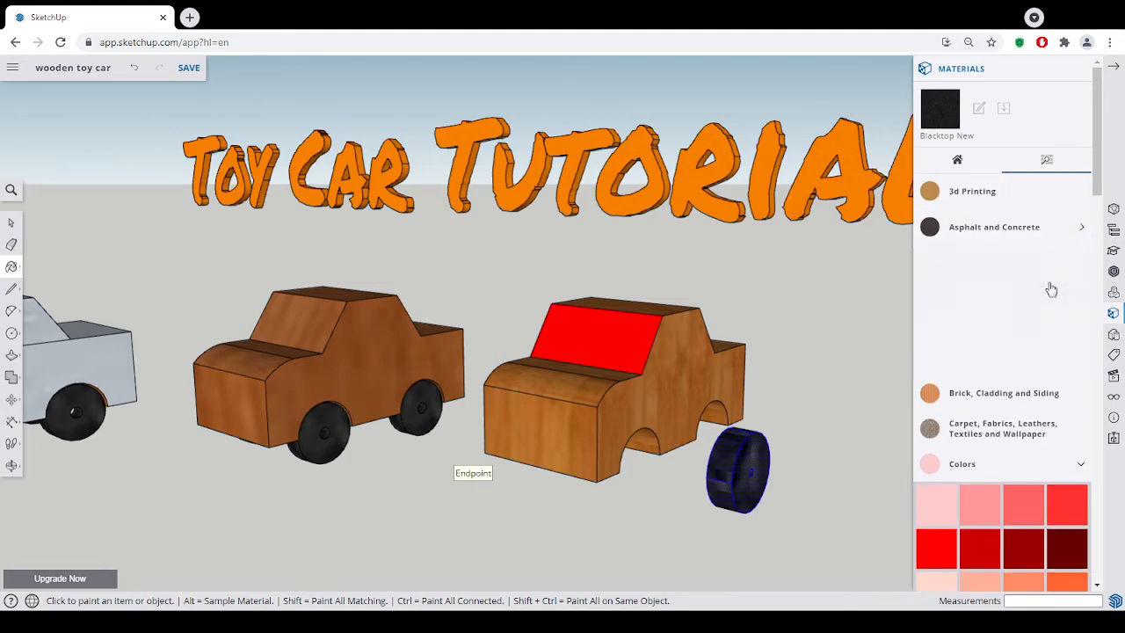
click(12, 225)
click(1114, 68)
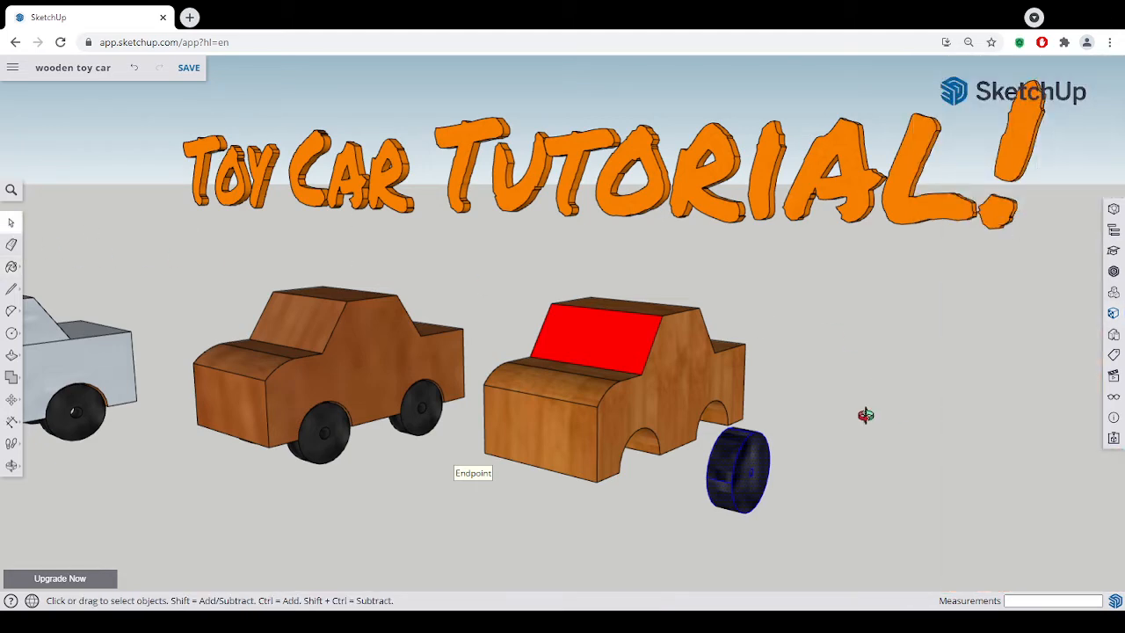
Select the whole black wheel and make it a component, keeping the default definition and alignment settings
middle_drag(866, 415, 832, 448)
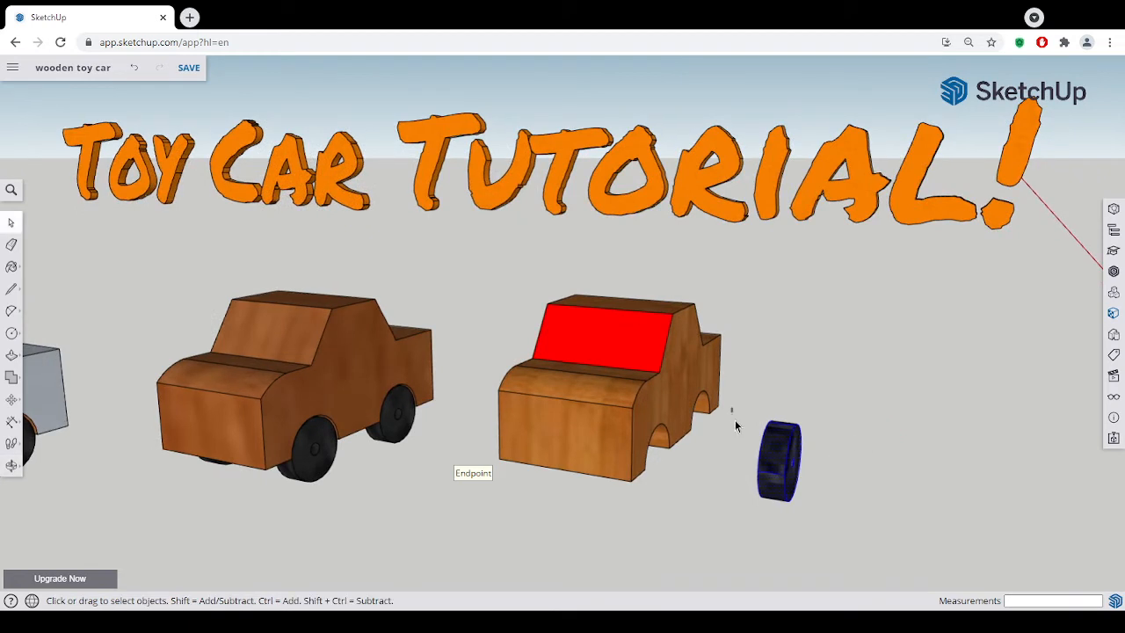
drag(734, 409, 843, 549)
right_click(783, 466)
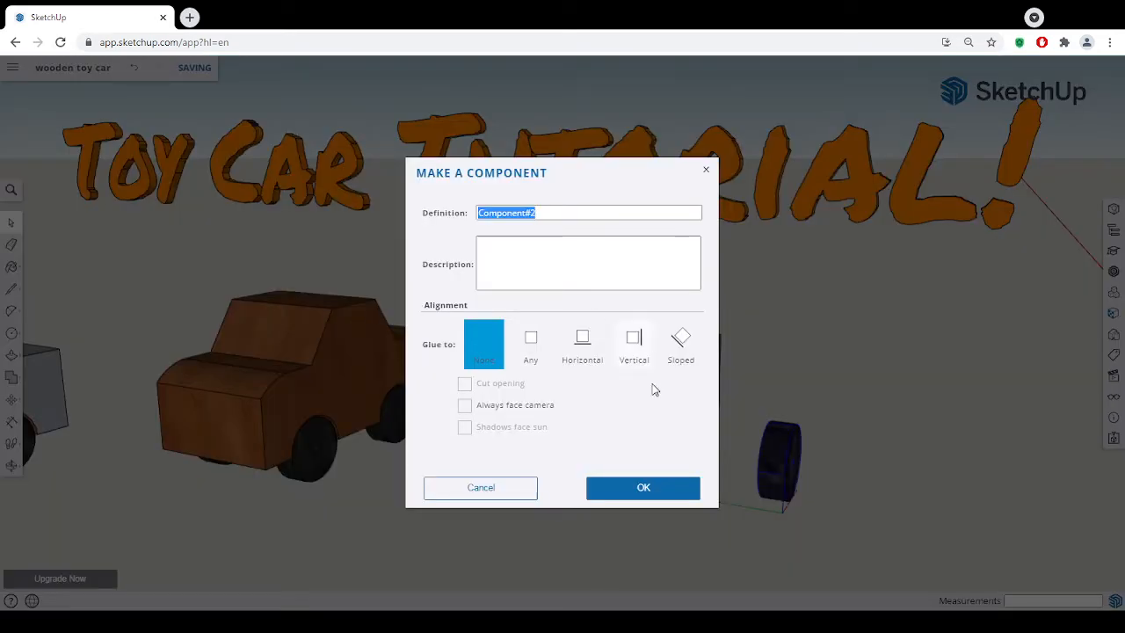
click(655, 494)
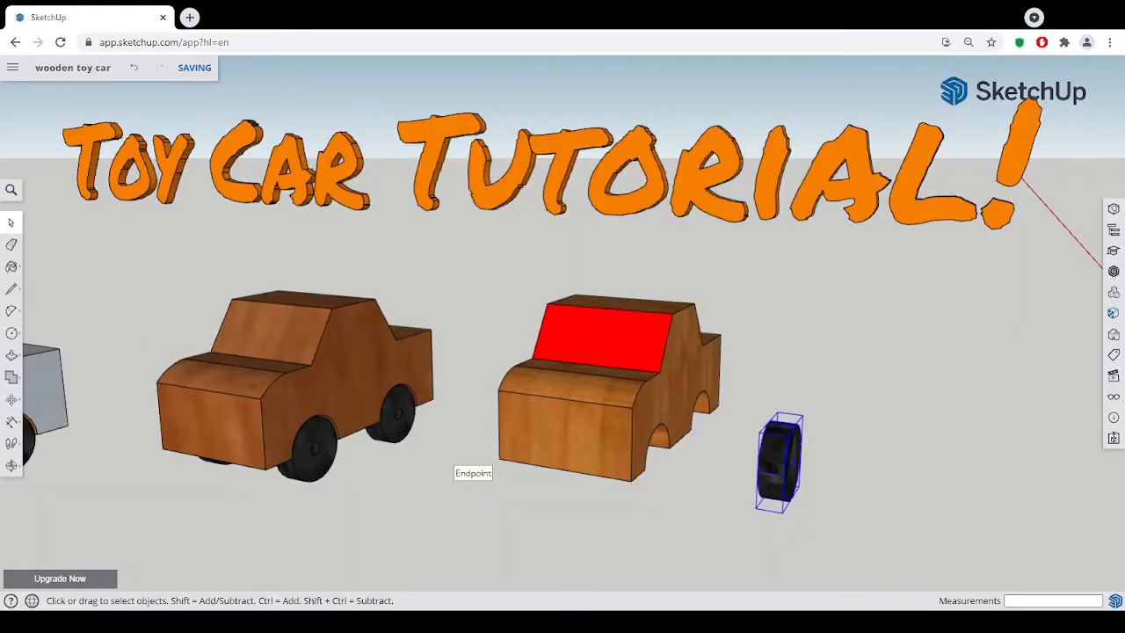
Move the wheel component about 44 mm by its lower bounding-box corner, keeping it beside the unfinished car
middle_drag(811, 498, 809, 495)
middle_drag(797, 489, 785, 498)
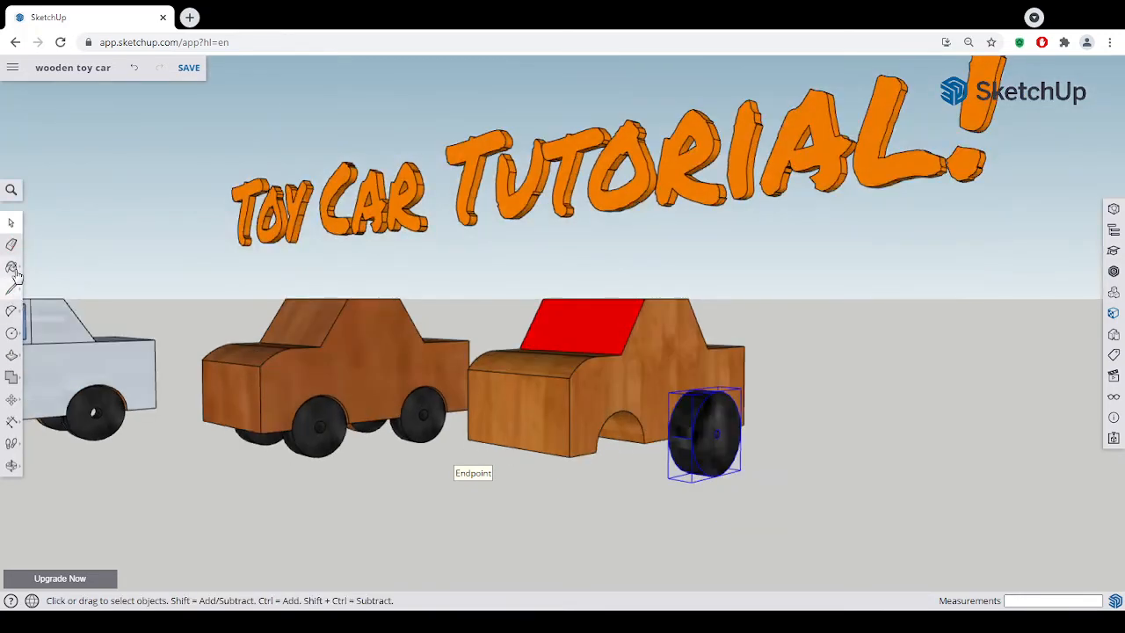
click(11, 404)
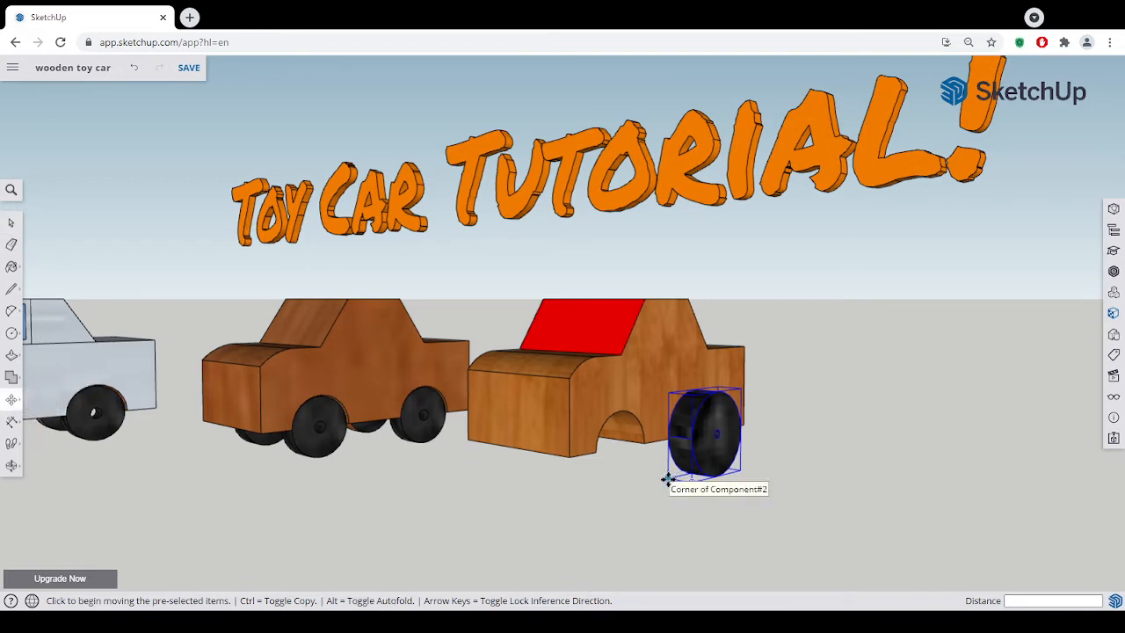
click(666, 479)
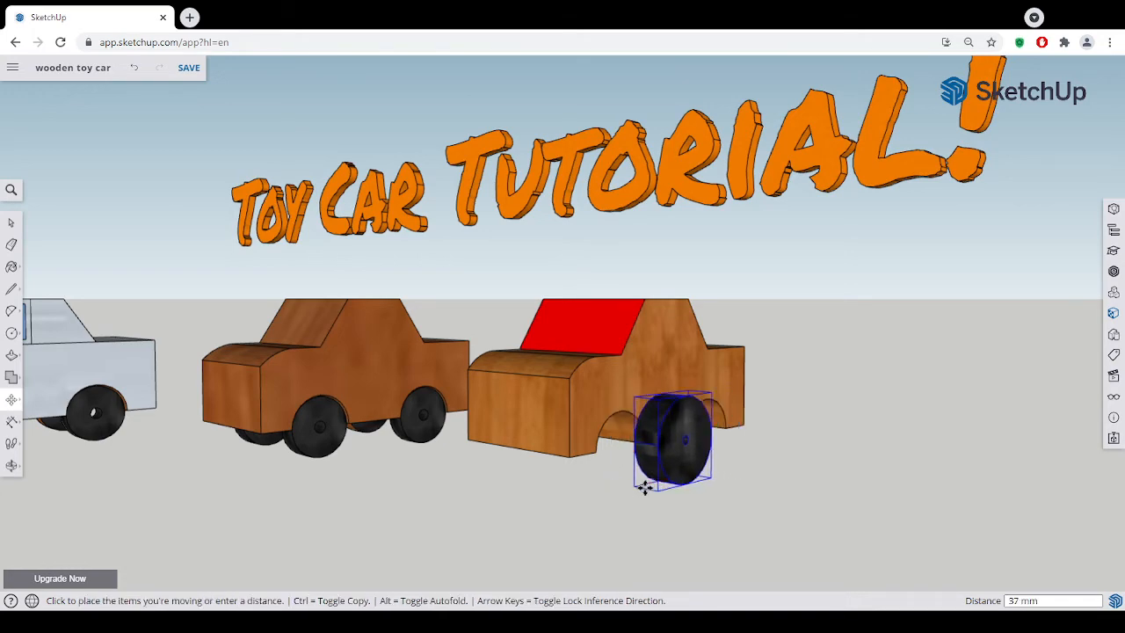
click(660, 489)
Make three copies of the wheel component beside the unfinished car, one about 164 mm further back
key(ctrl)
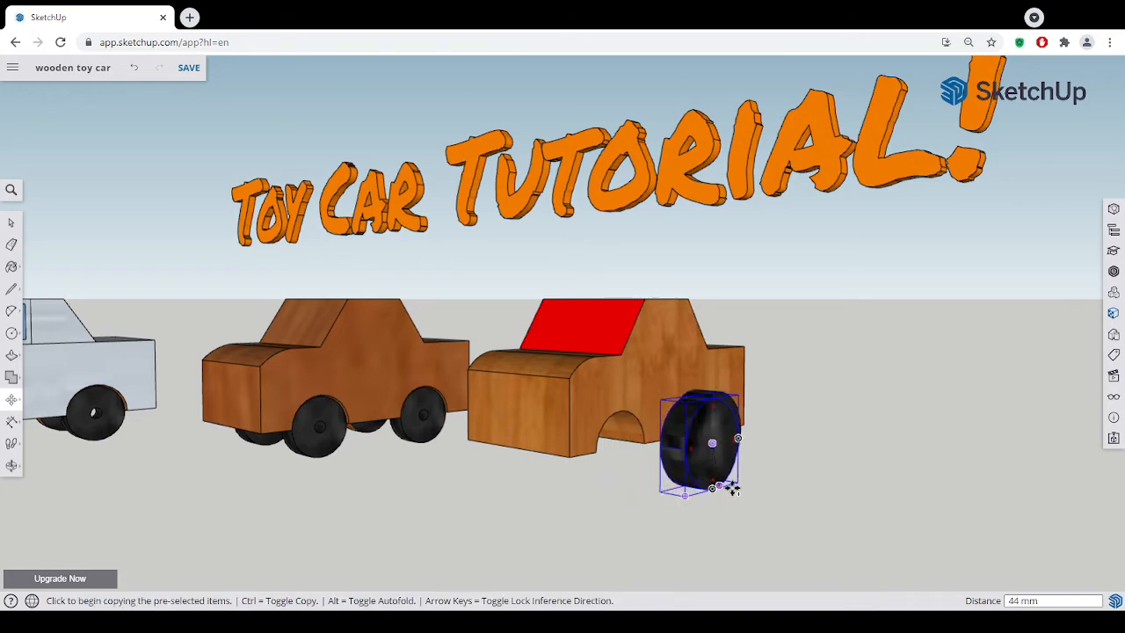
middle_drag(732, 490, 592, 519)
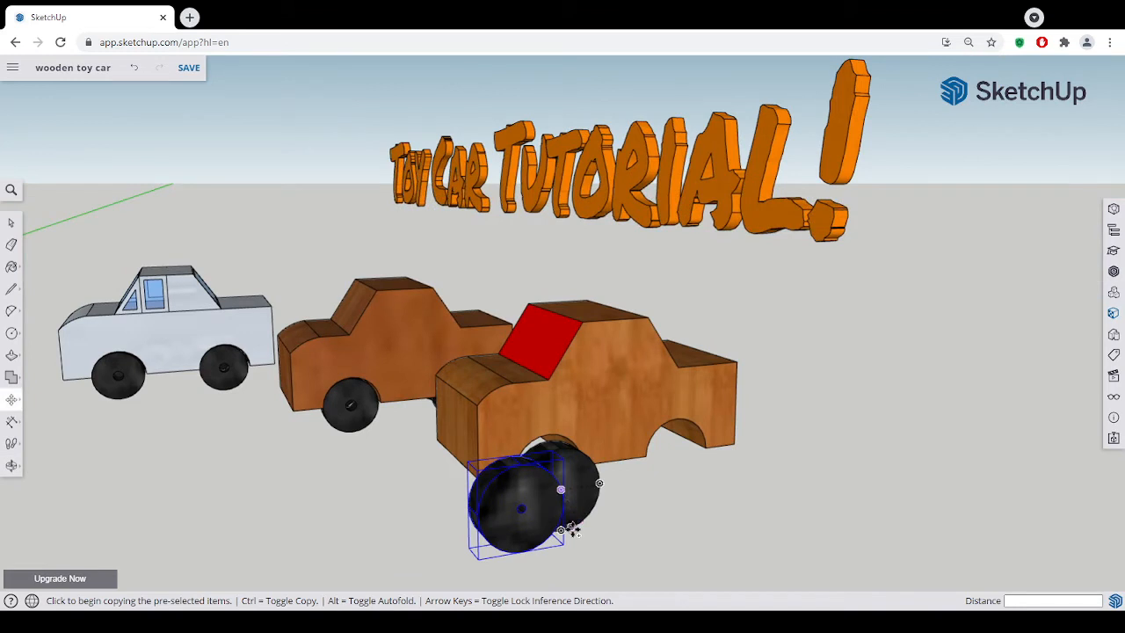
click(522, 550)
click(726, 517)
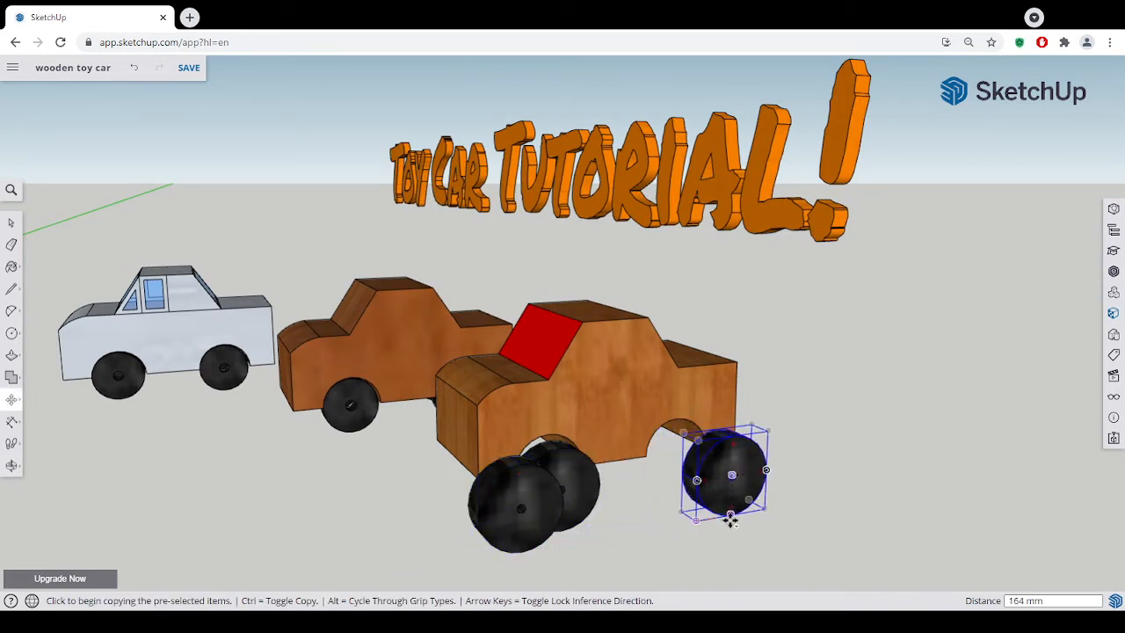
click(729, 513)
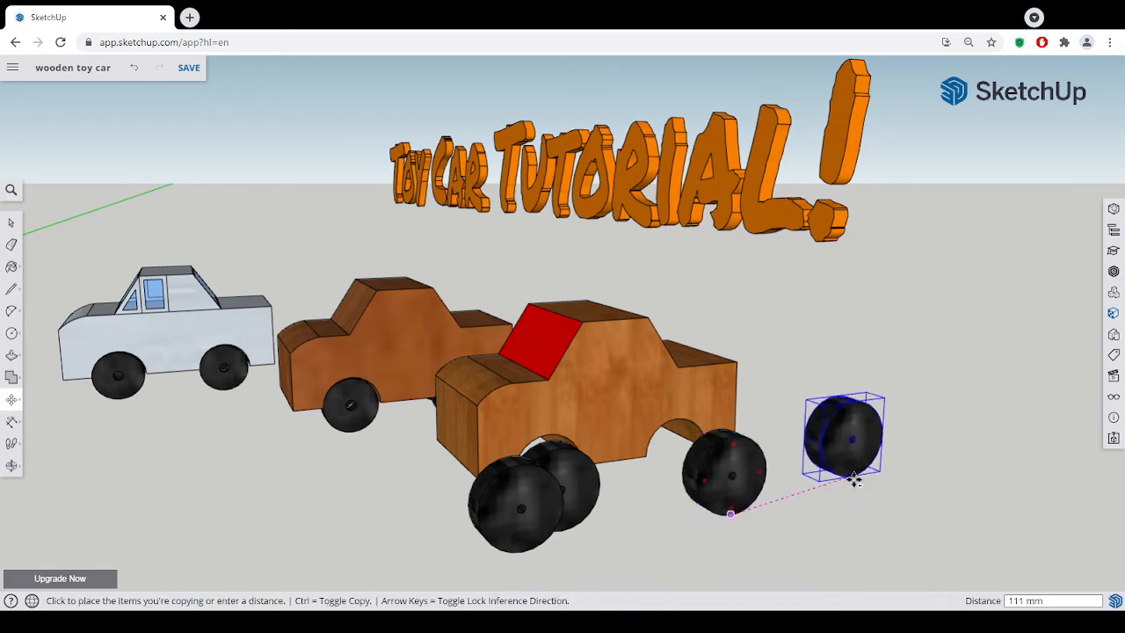
click(848, 497)
Move the rearmost wheel copy about 166 mm to the side of the unfinished car, near its rear wheel arch
middle_drag(646, 502, 747, 523)
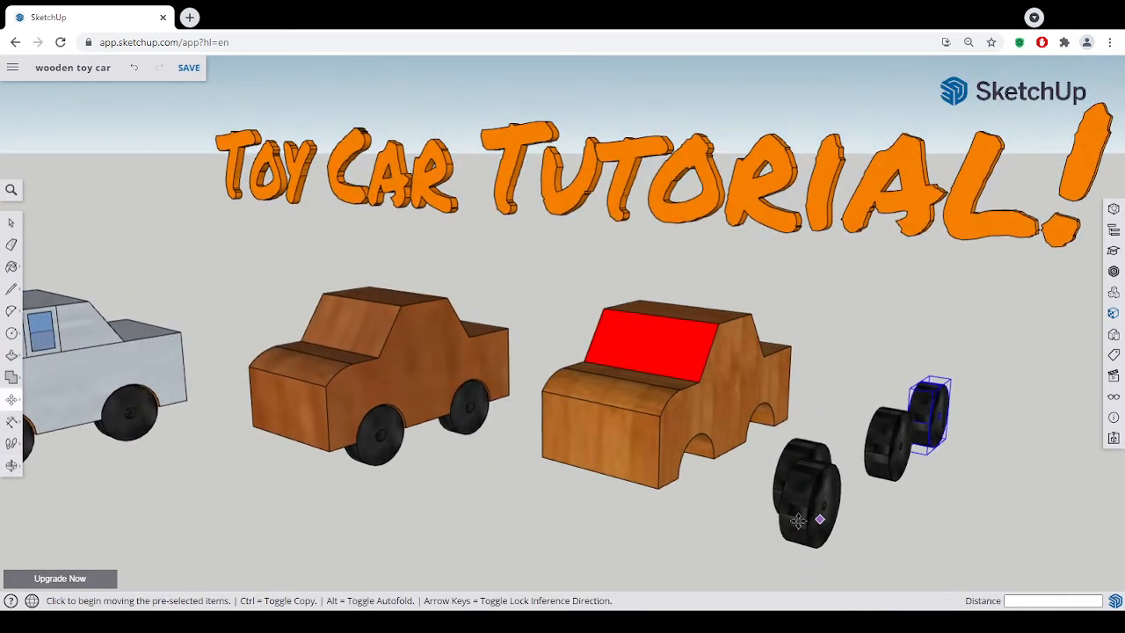
scroll(792, 526, up, 3)
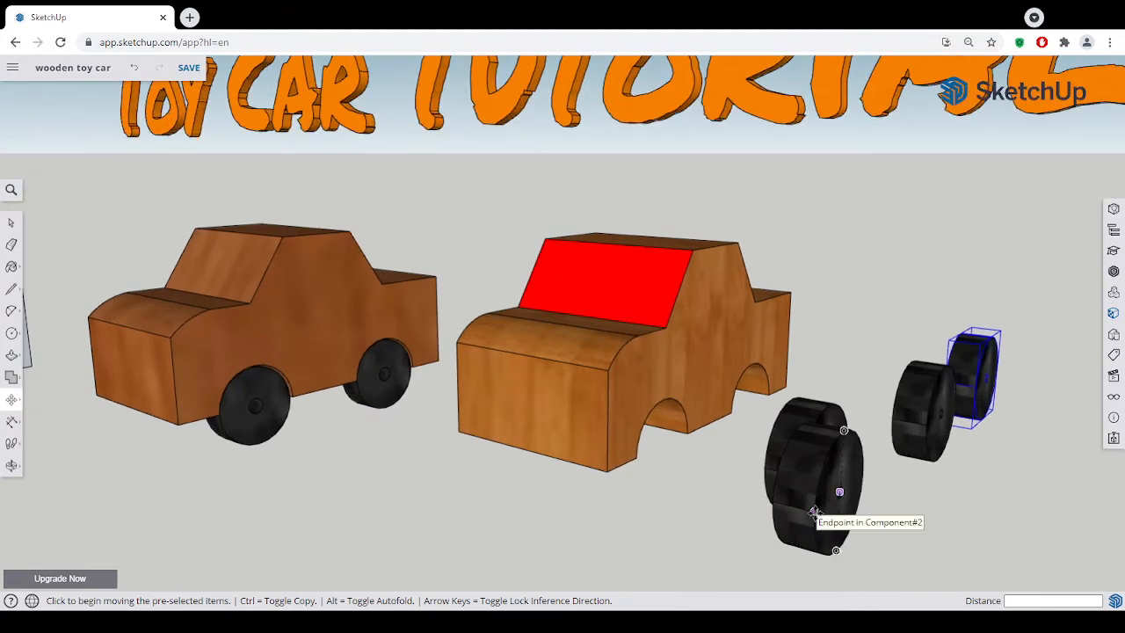
click(814, 512)
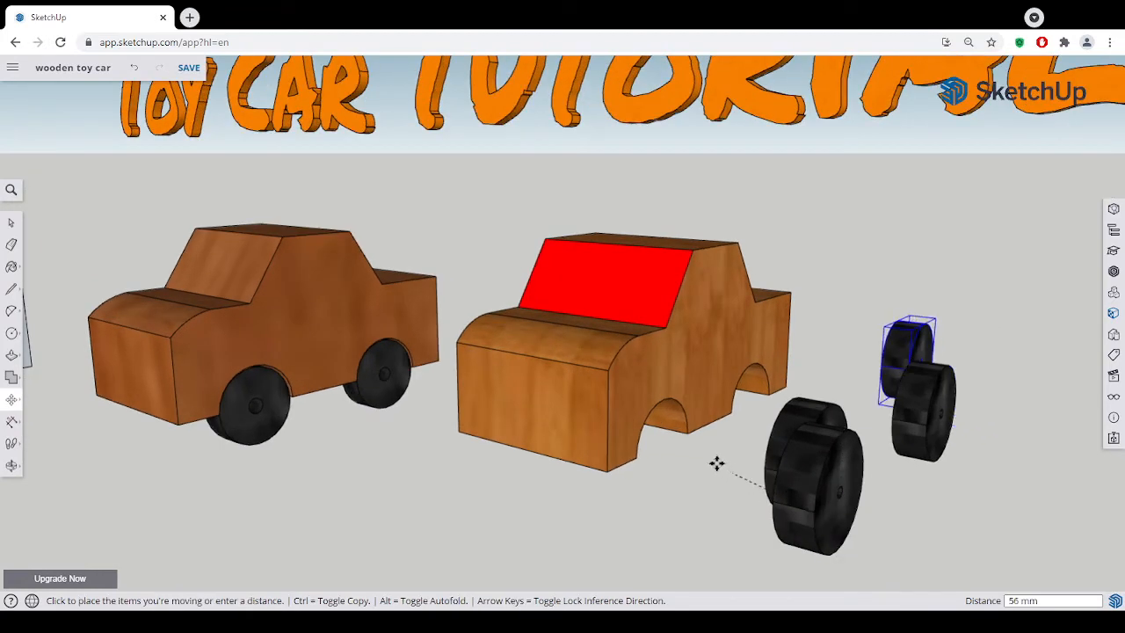
click(444, 536)
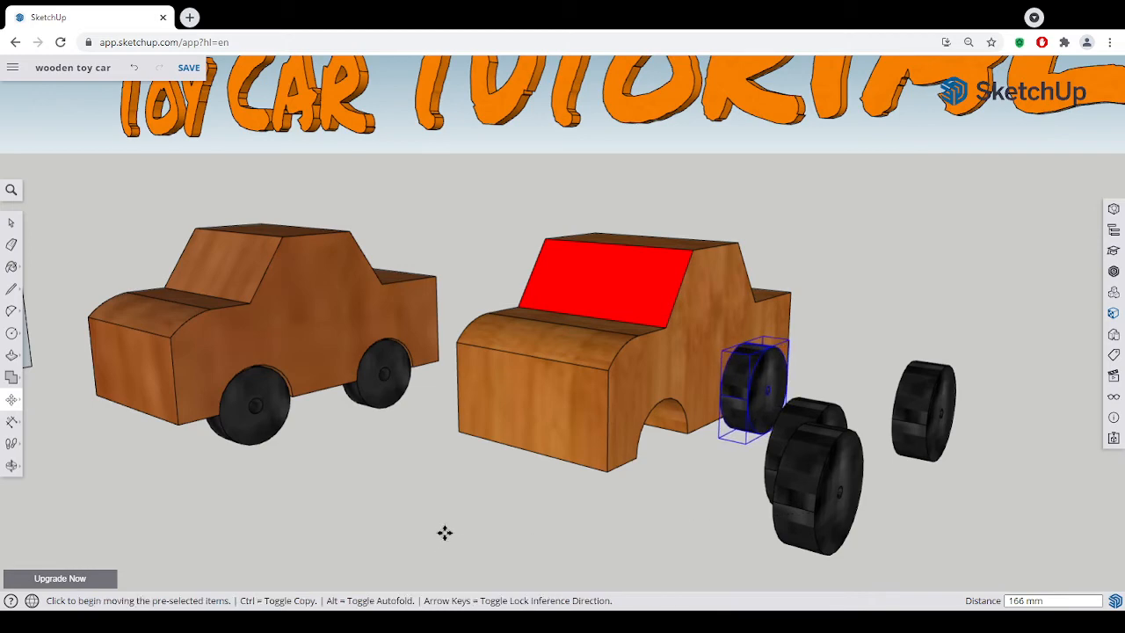
Move the selected wheel forward and fit it into the unfinished car's front wheel arch, snapping its rim endpoint to the arch's lower corner
click(746, 401)
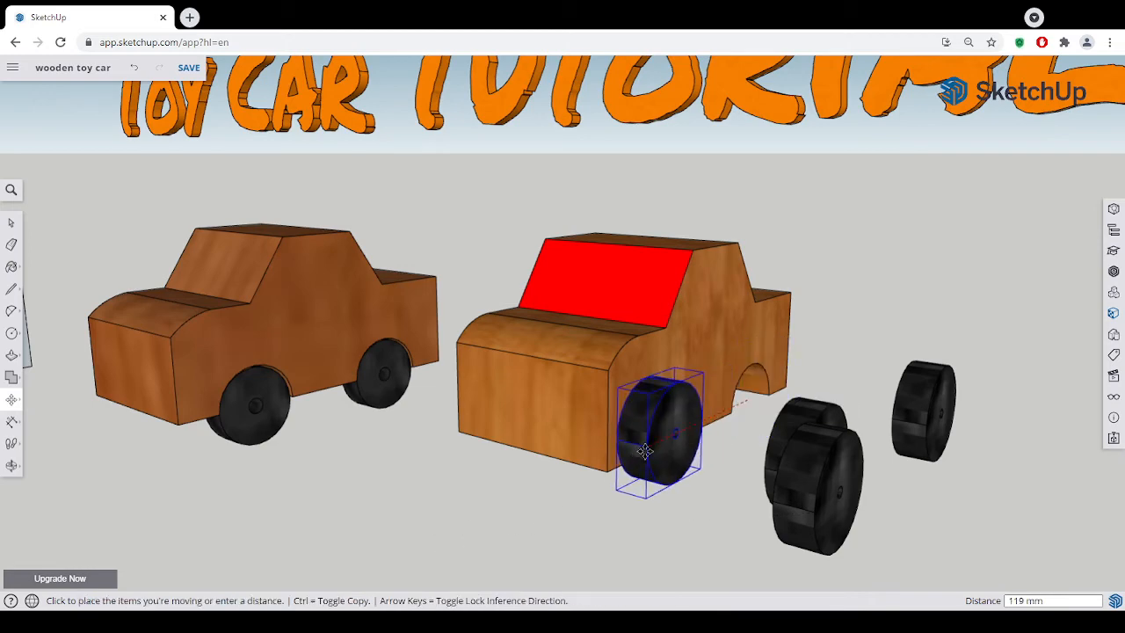
scroll(691, 465, up, 4)
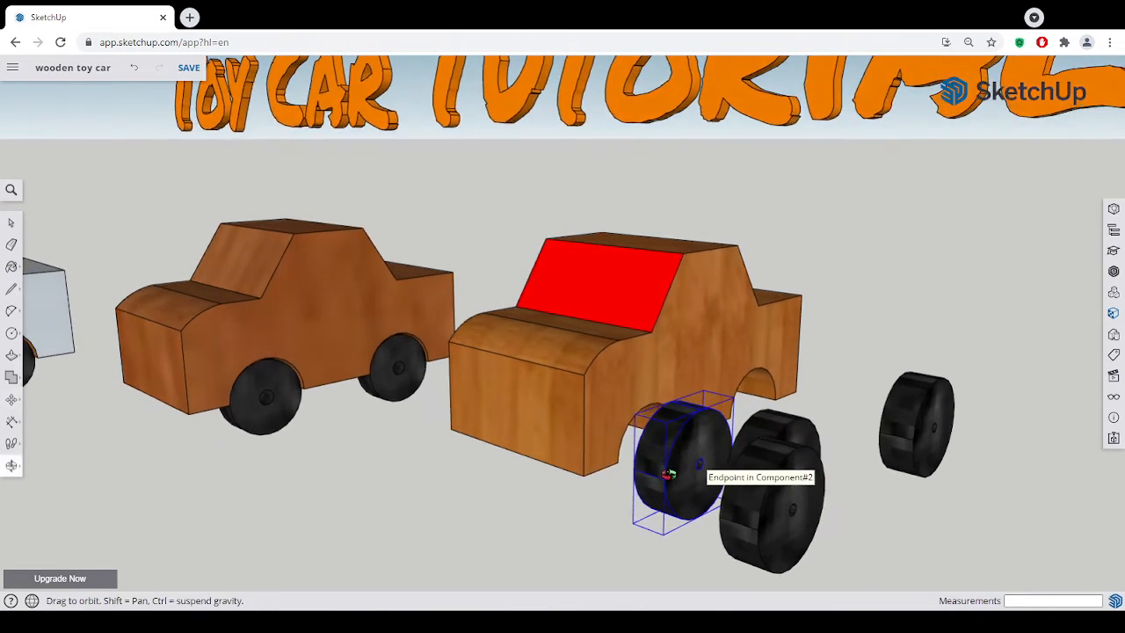
click(668, 466)
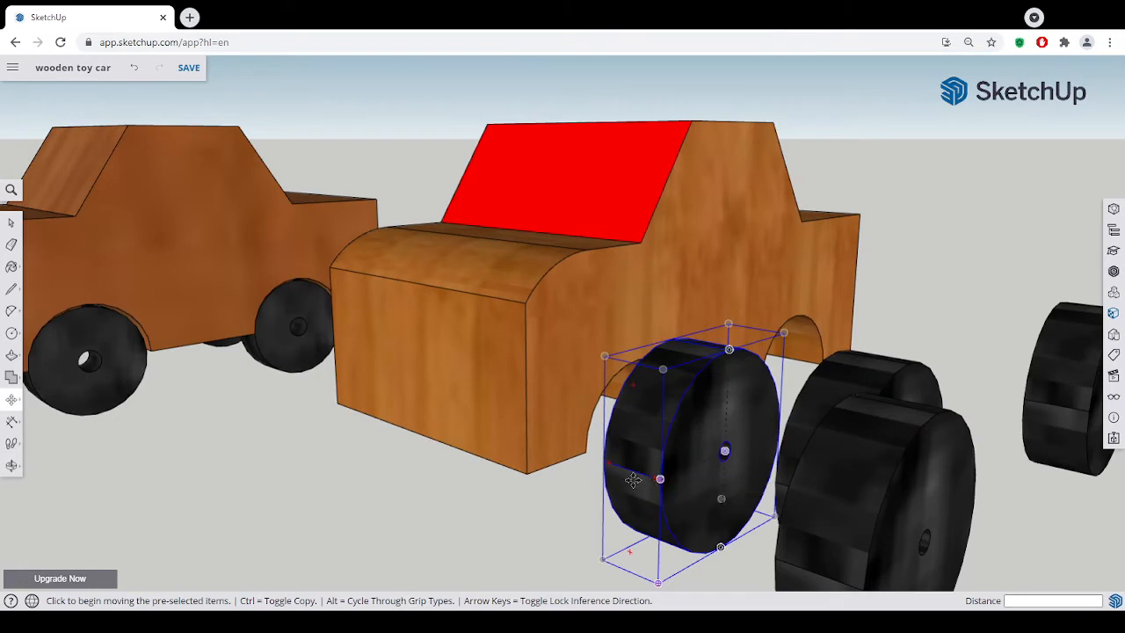
click(661, 479)
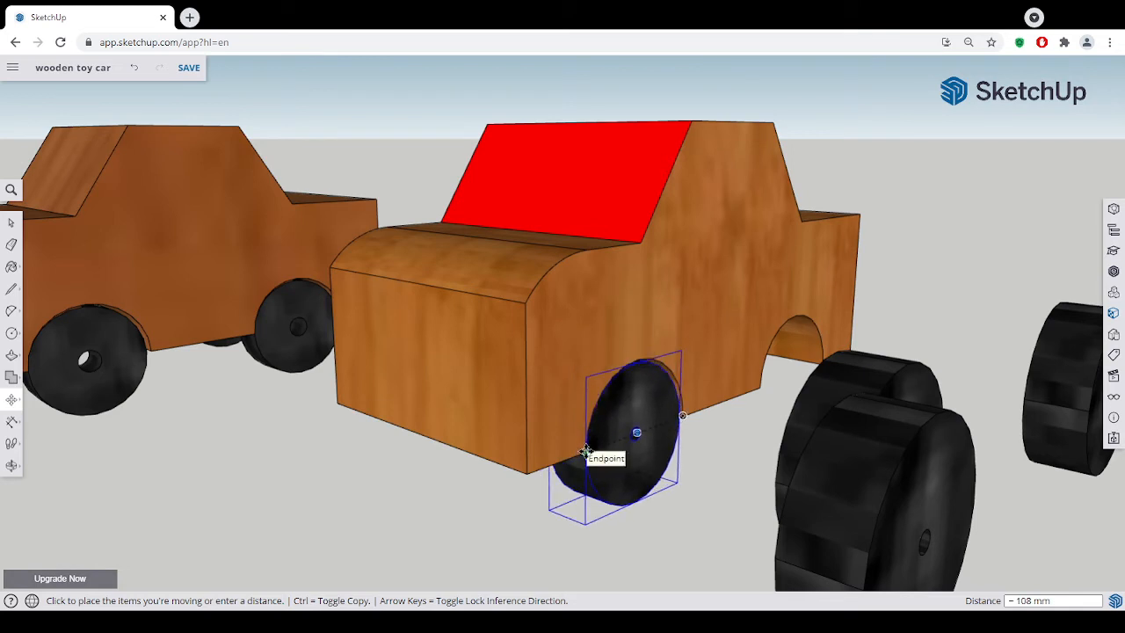
click(585, 452)
Move the separate wheel copy behind the remaining pair into the rear wheel arch, snapping its rim endpoint to the arch's lower corner
middle_drag(726, 439, 668, 453)
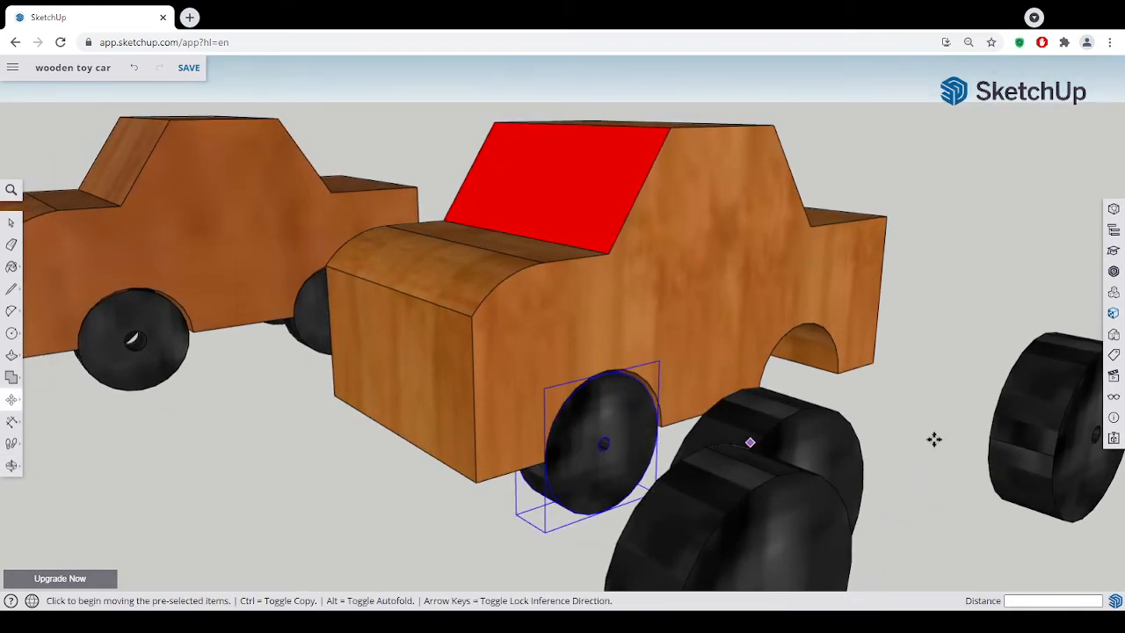
middle_drag(1048, 454, 947, 437)
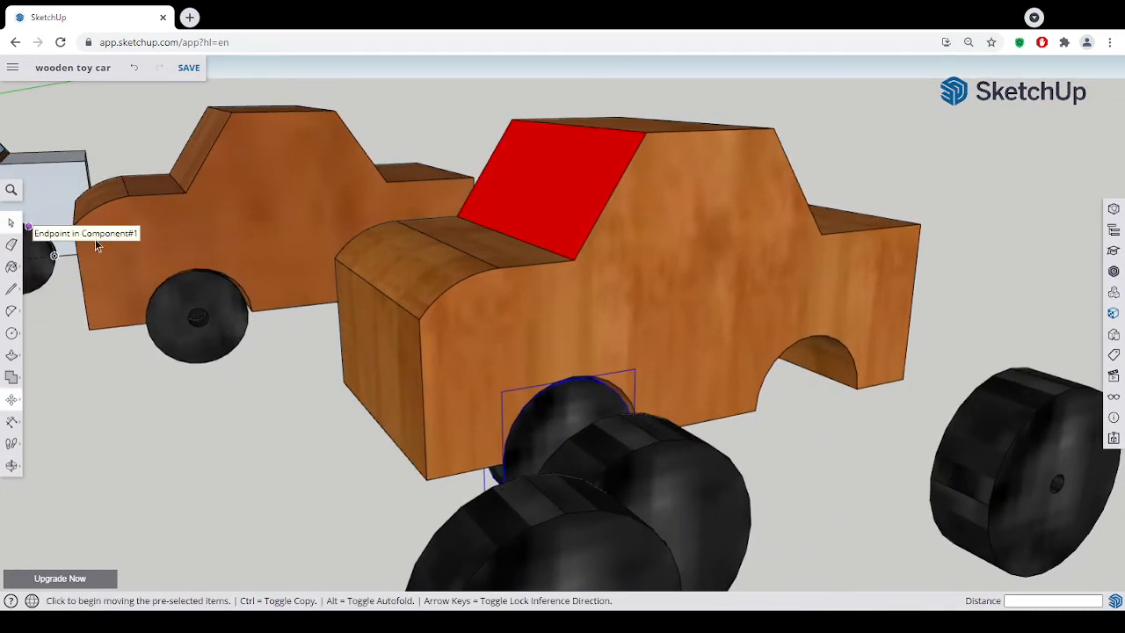
click(11, 224)
click(980, 431)
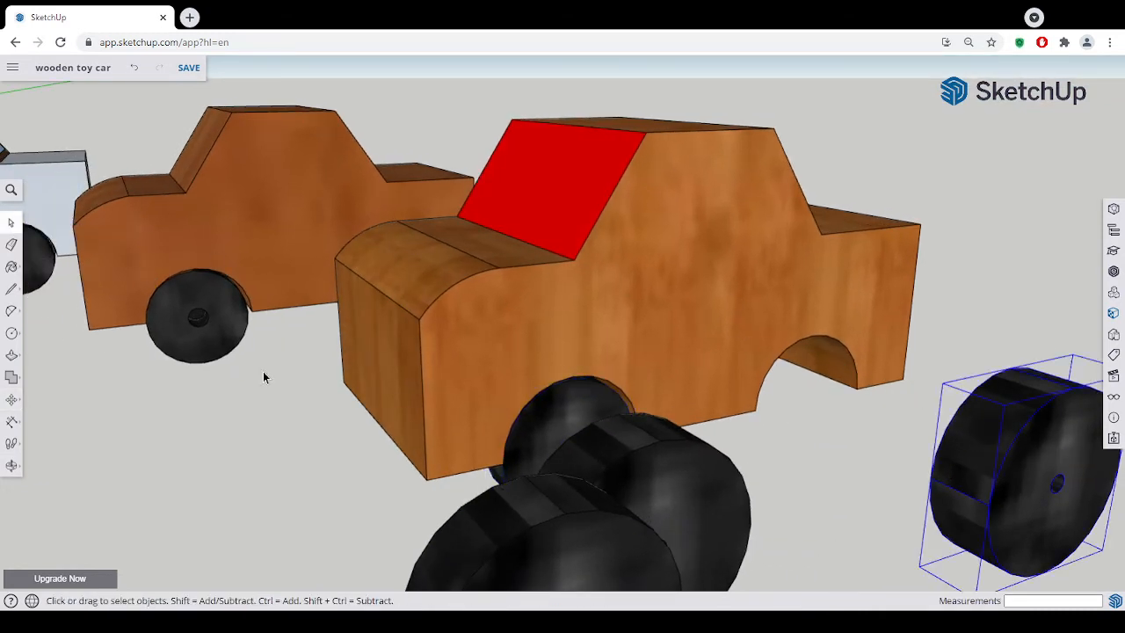
click(13, 401)
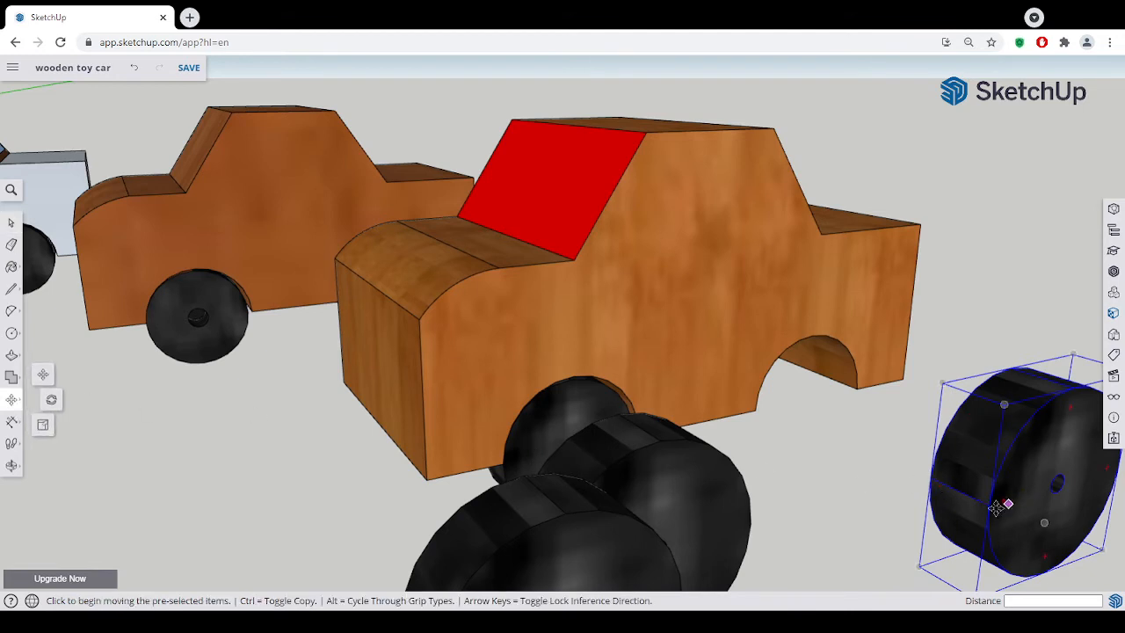
click(996, 507)
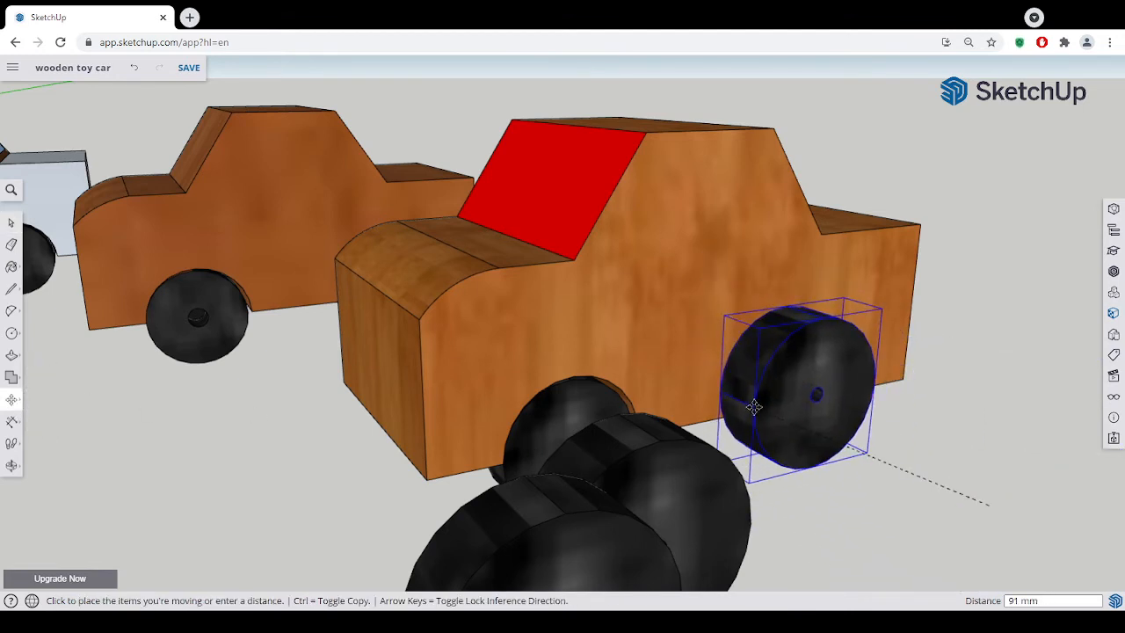
scroll(753, 378, up, 3)
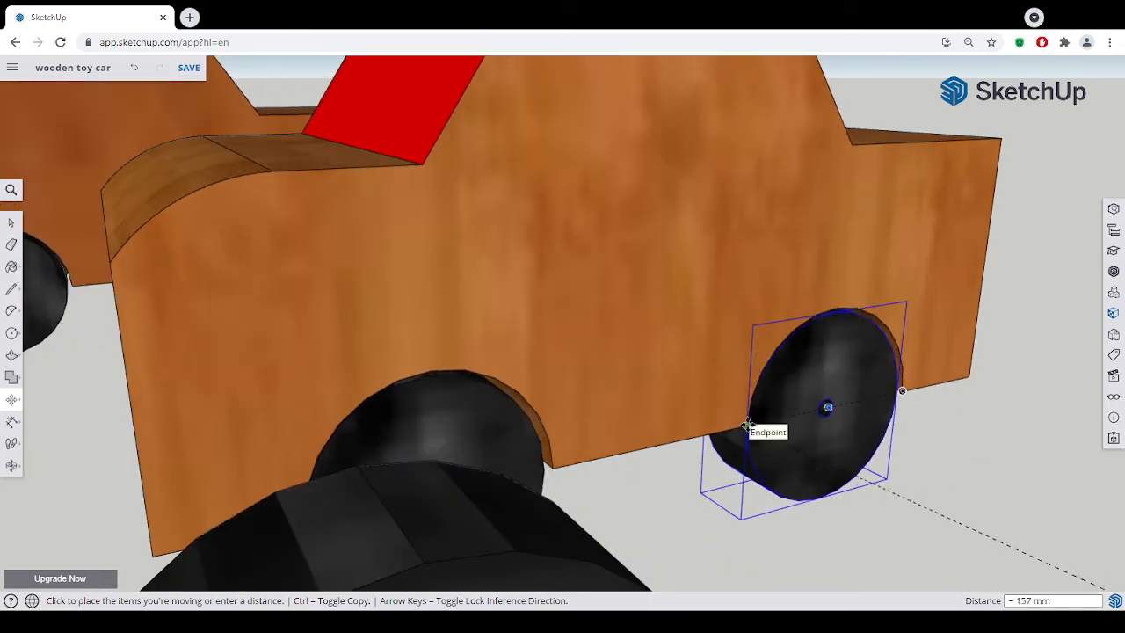
click(748, 425)
middle_drag(736, 478, 817, 475)
scroll(851, 491, down, 4)
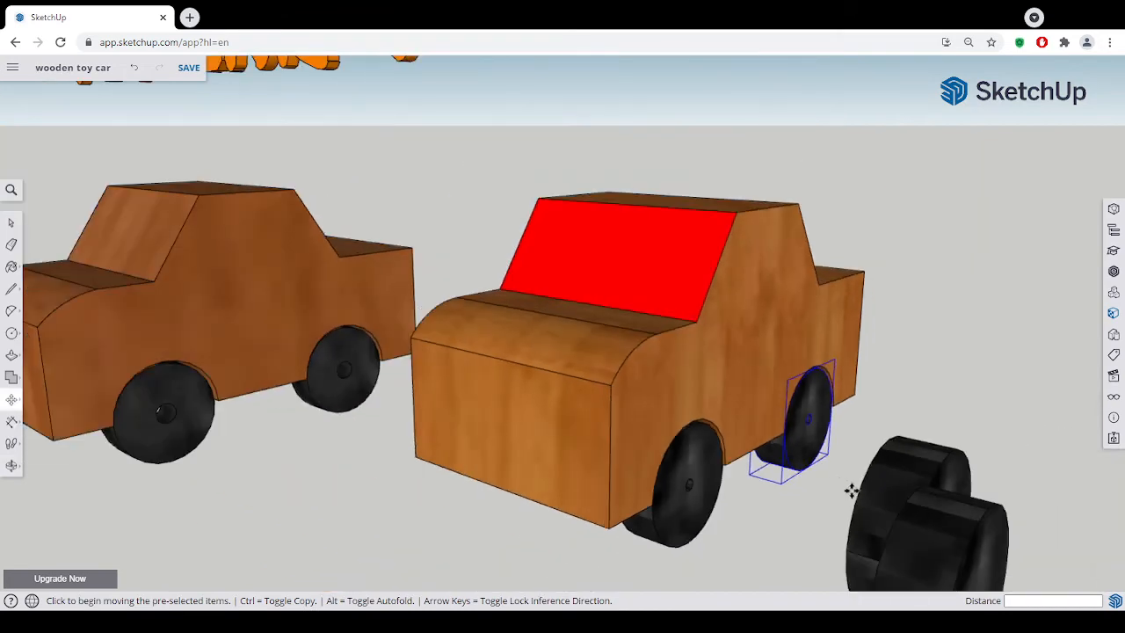
scroll(851, 490, down, 5)
mouse_move(885, 495)
middle_down()
mouse_move(937, 483)
mouse_move(941, 502)
mouse_move(992, 519)
mouse_move(884, 492)
middle_up()
middle_drag(999, 484, 948, 437)
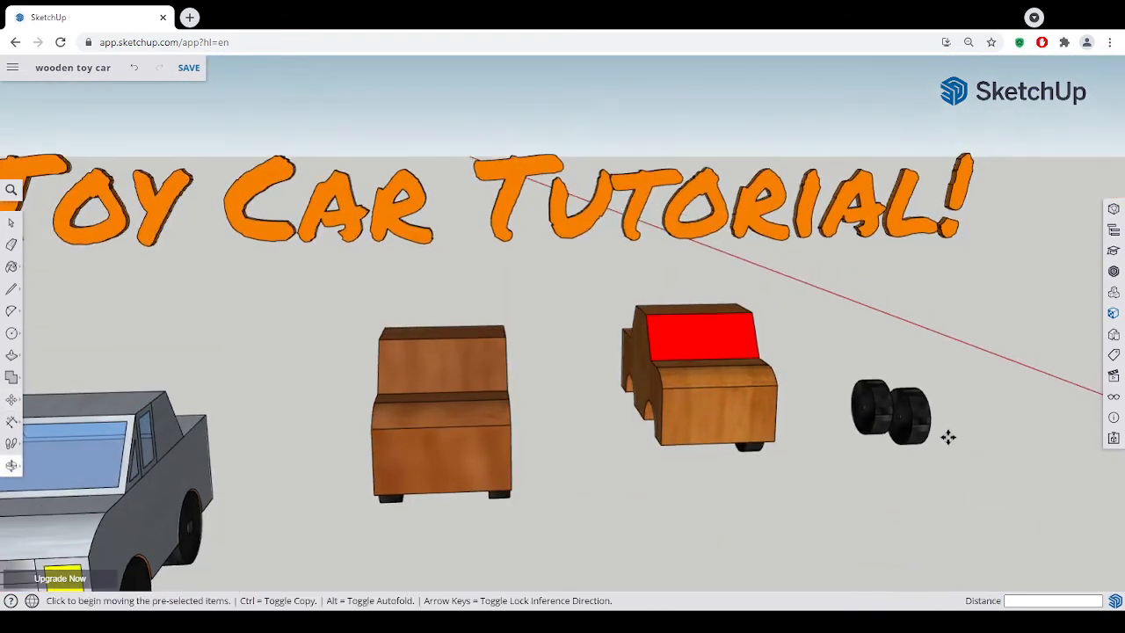
click(928, 428)
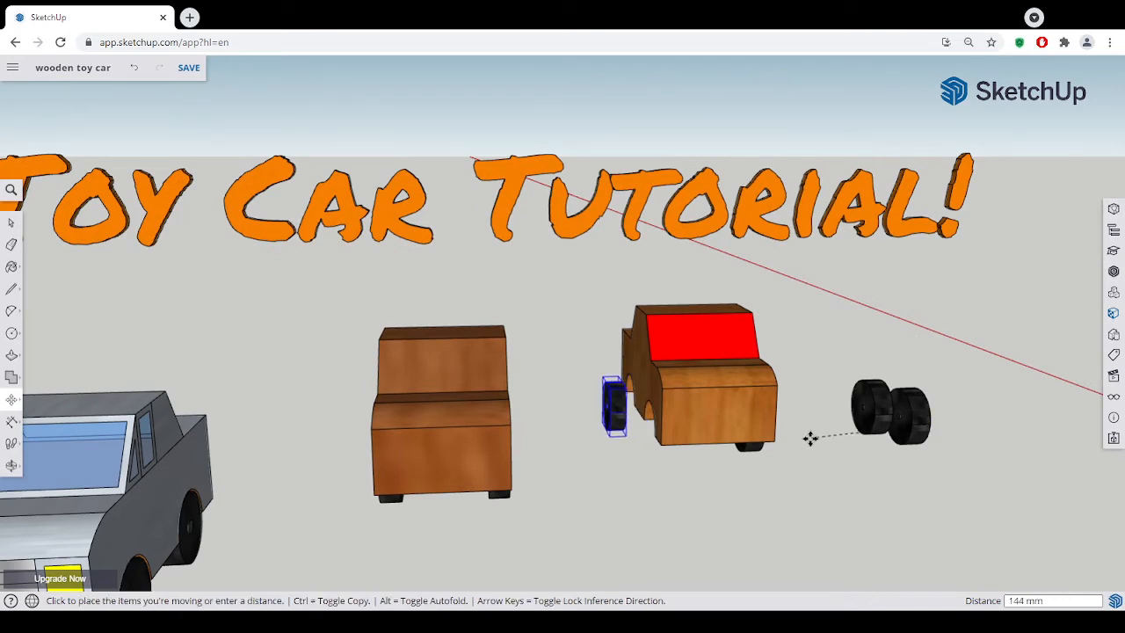
click(720, 466)
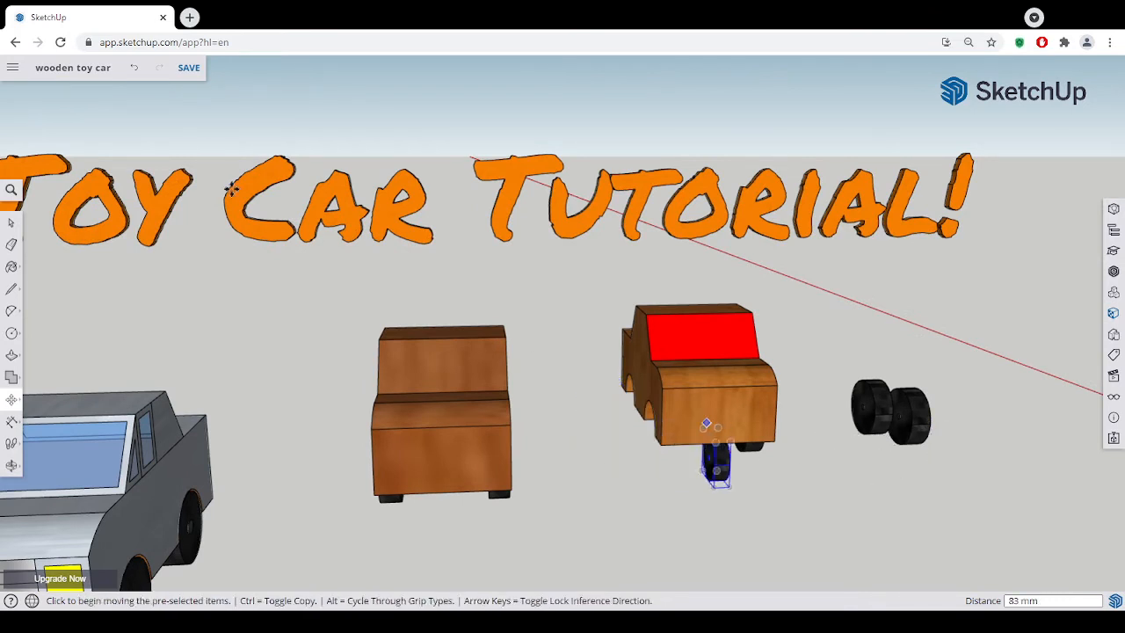
click(134, 69)
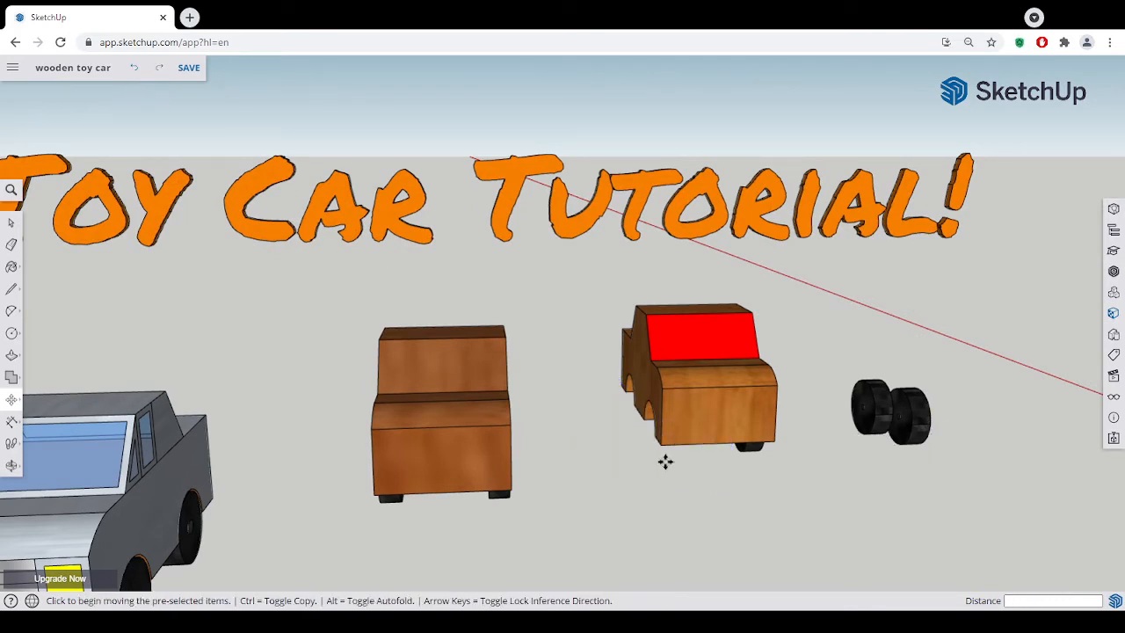
Move the nearer of the two loose wheels about 257 mm across to the opposite side of the unfinished car
middle_drag(665, 461, 471, 472)
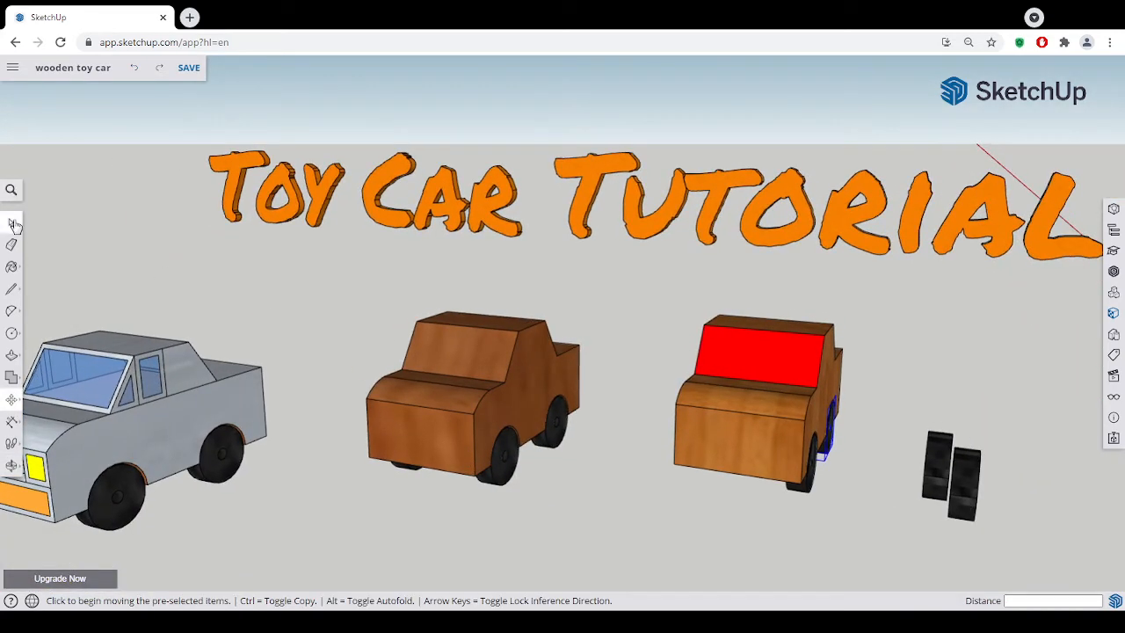
click(12, 224)
click(974, 482)
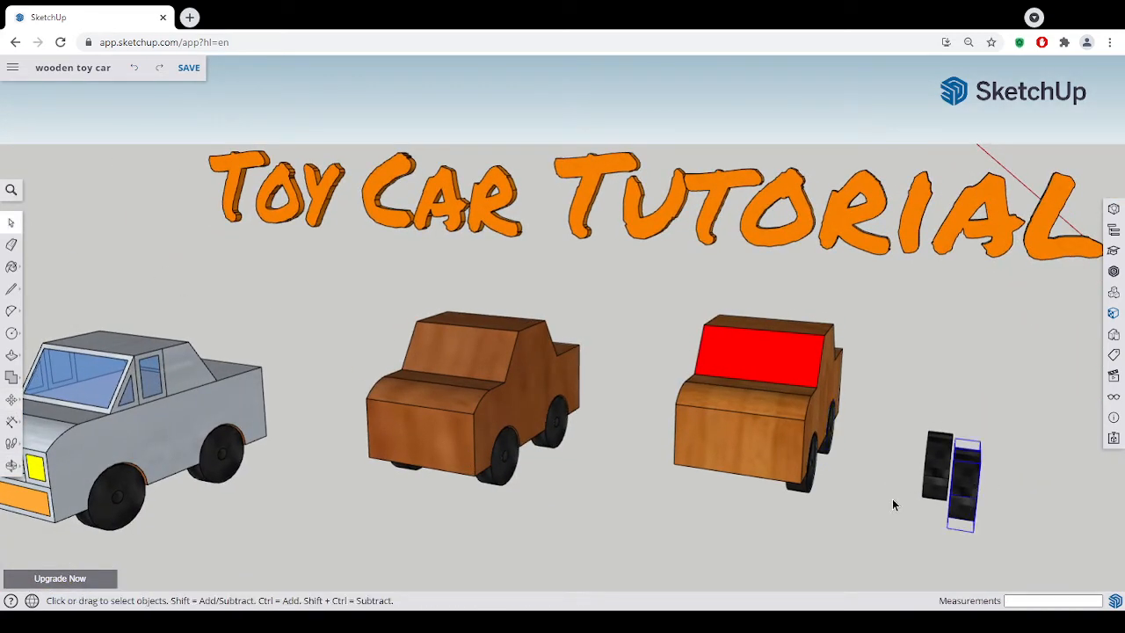
middle_drag(892, 498, 1024, 513)
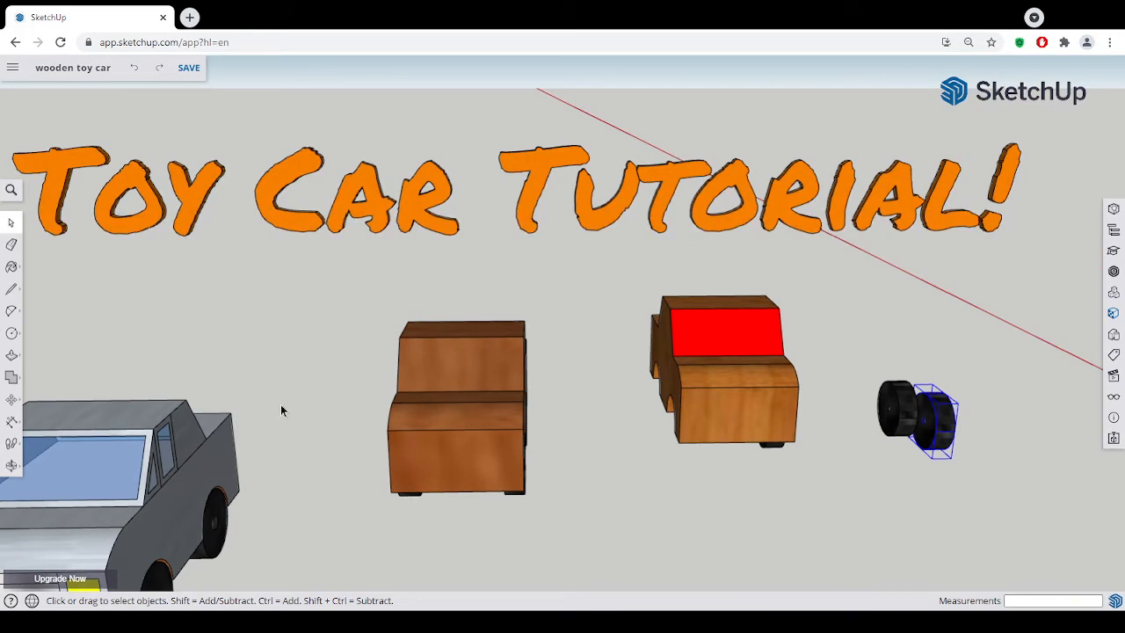
key(m)
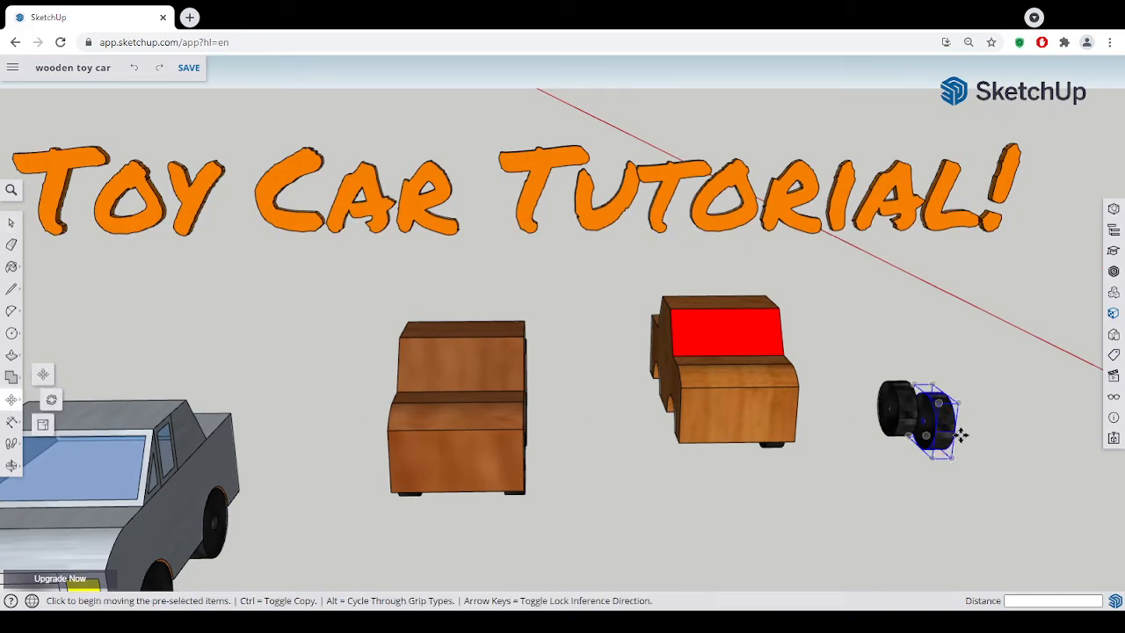
scroll(958, 434, up, 4)
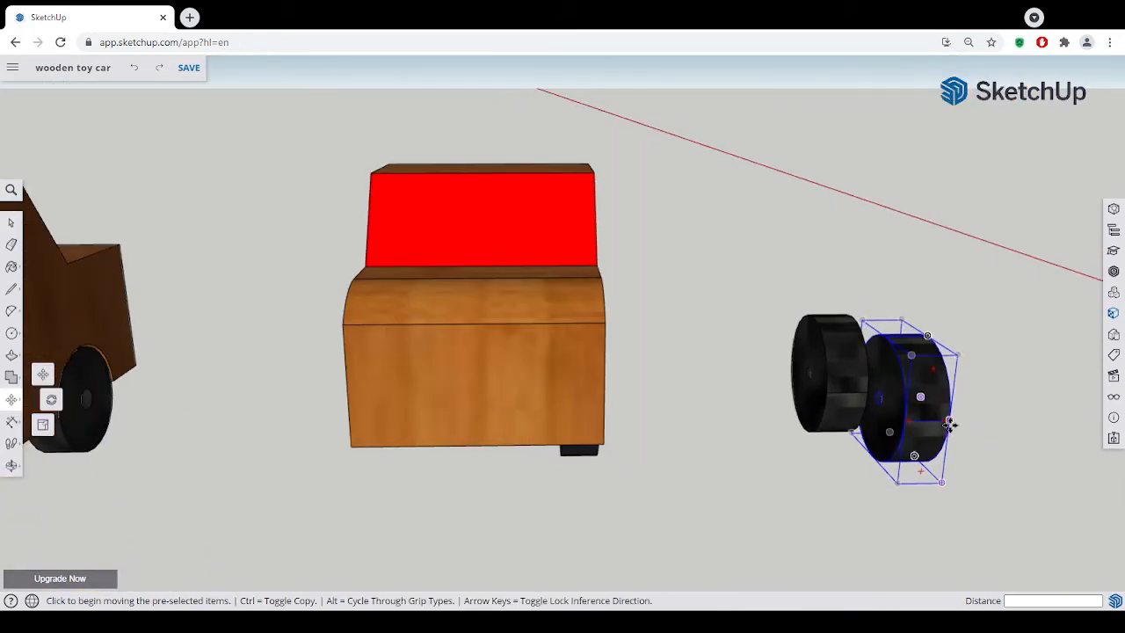
click(950, 423)
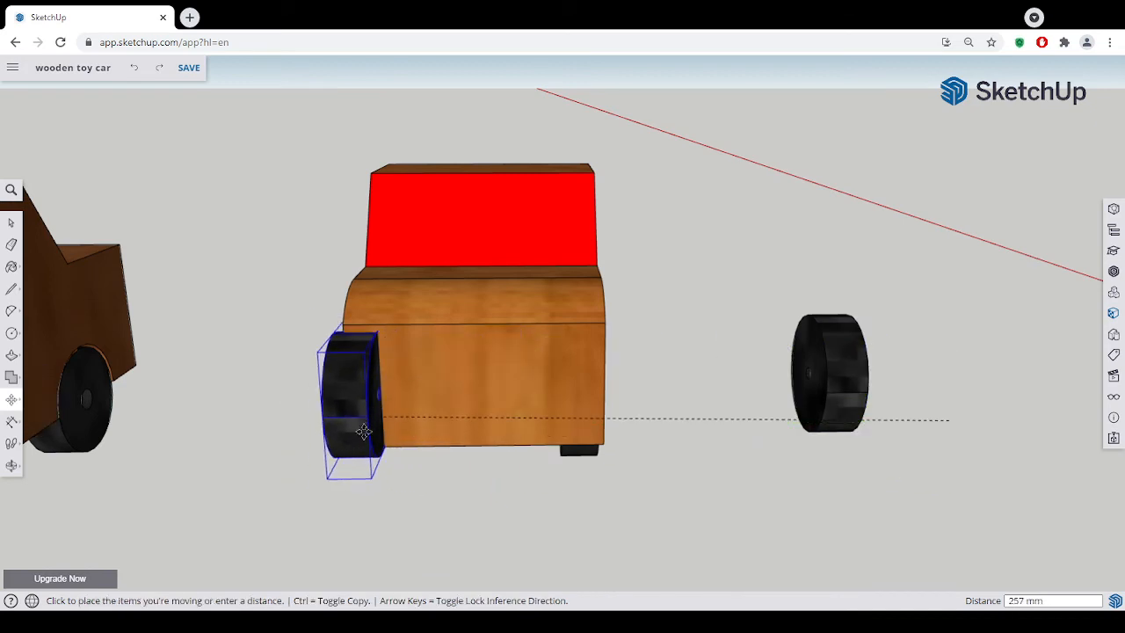
click(363, 417)
Bring the wheel alongside the opposite front wheel arch with two moves of about 53 mm and 42 mm
middle_drag(363, 416, 684, 449)
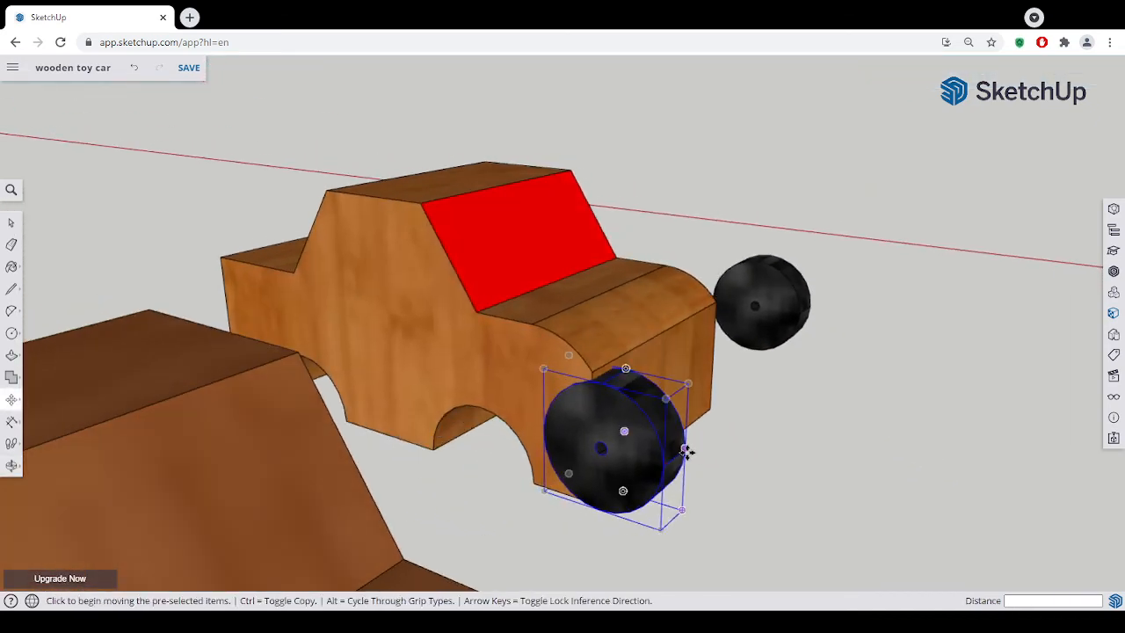
click(687, 451)
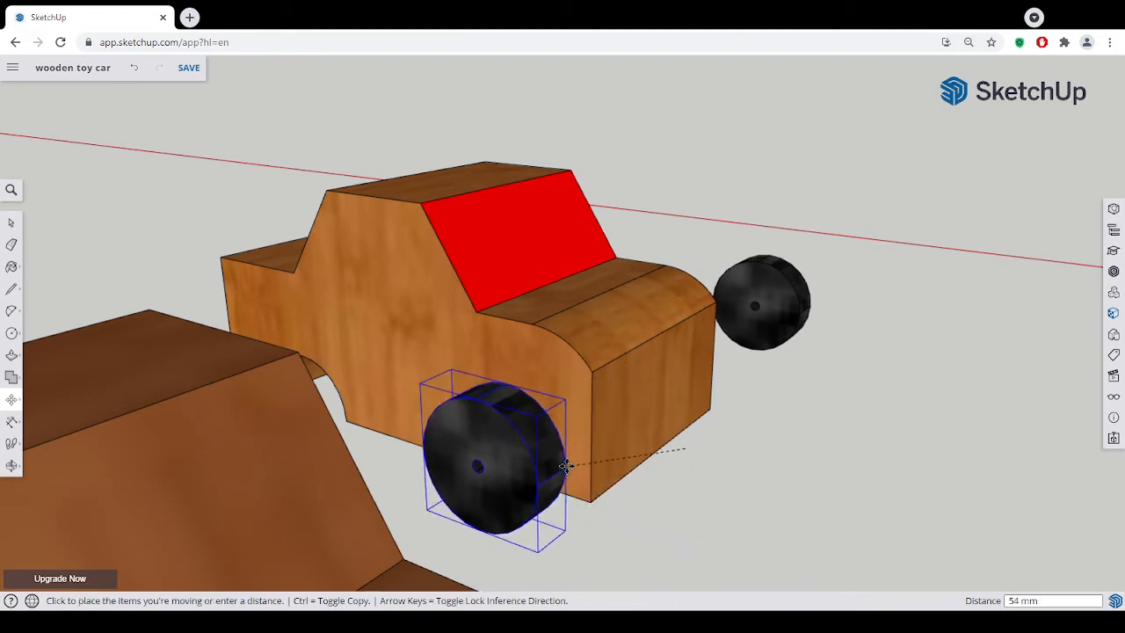
click(543, 484)
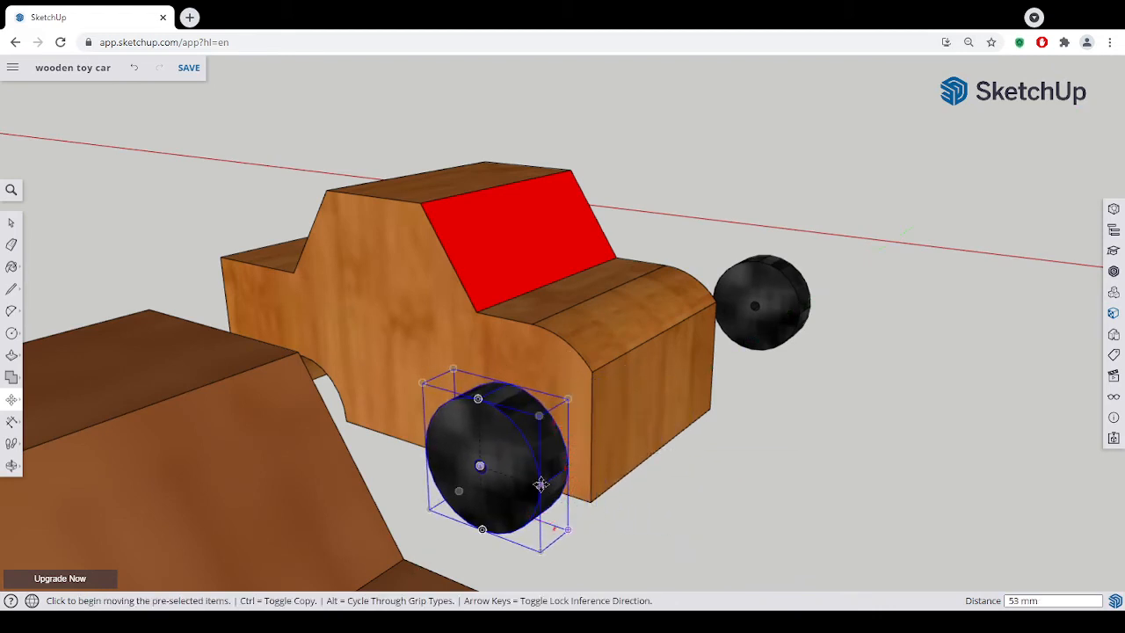
click(541, 484)
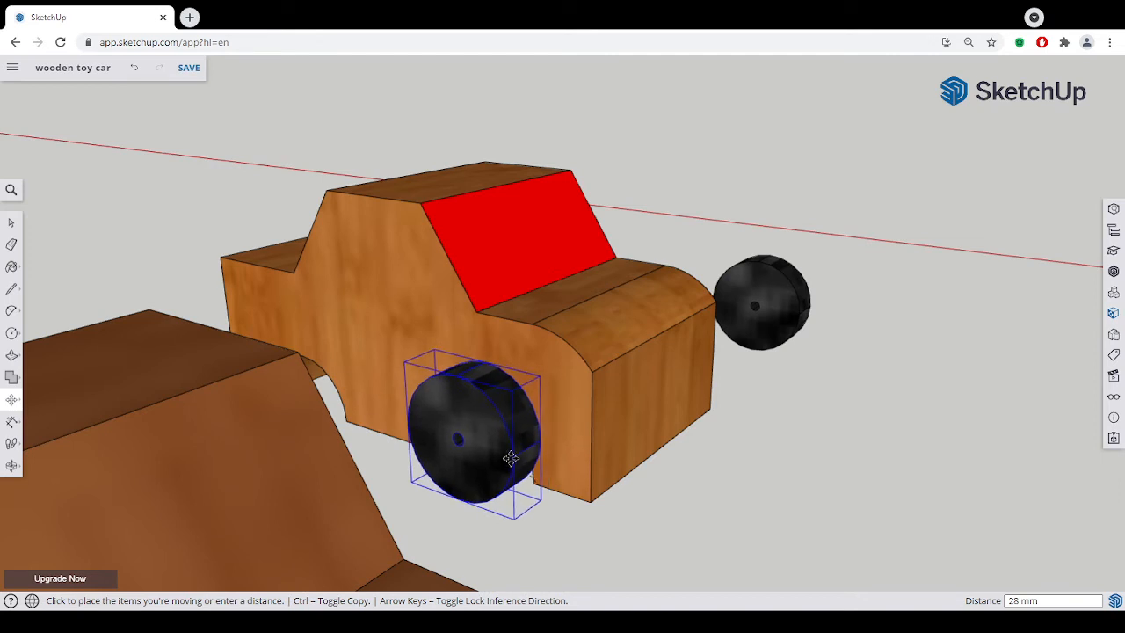
scroll(511, 458, up, 5)
scroll(544, 381, up, 2)
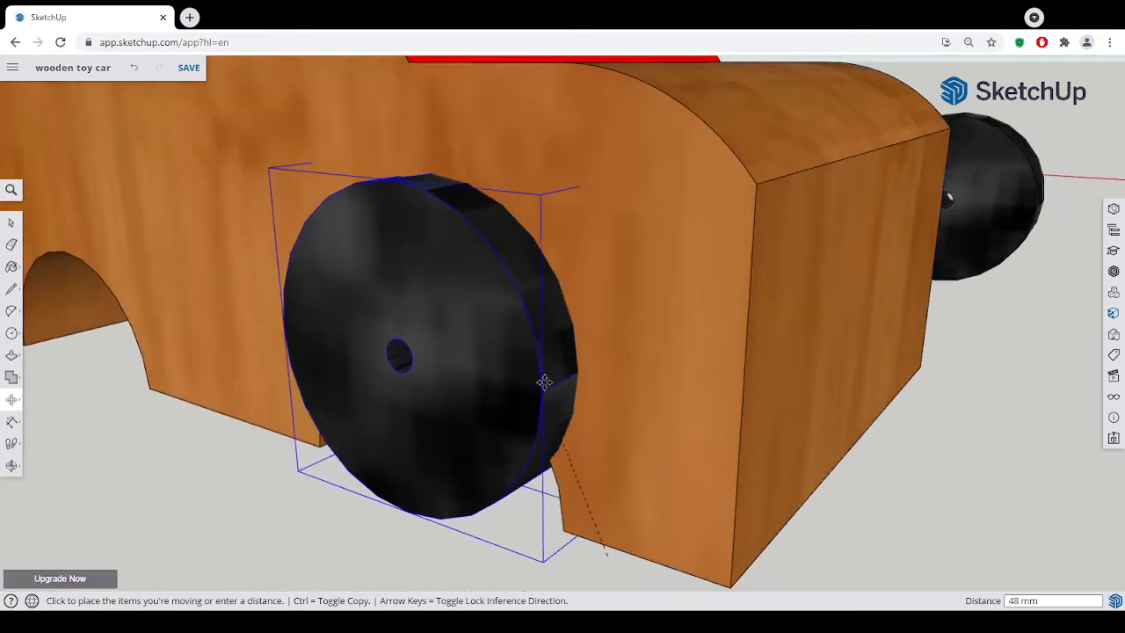
click(567, 466)
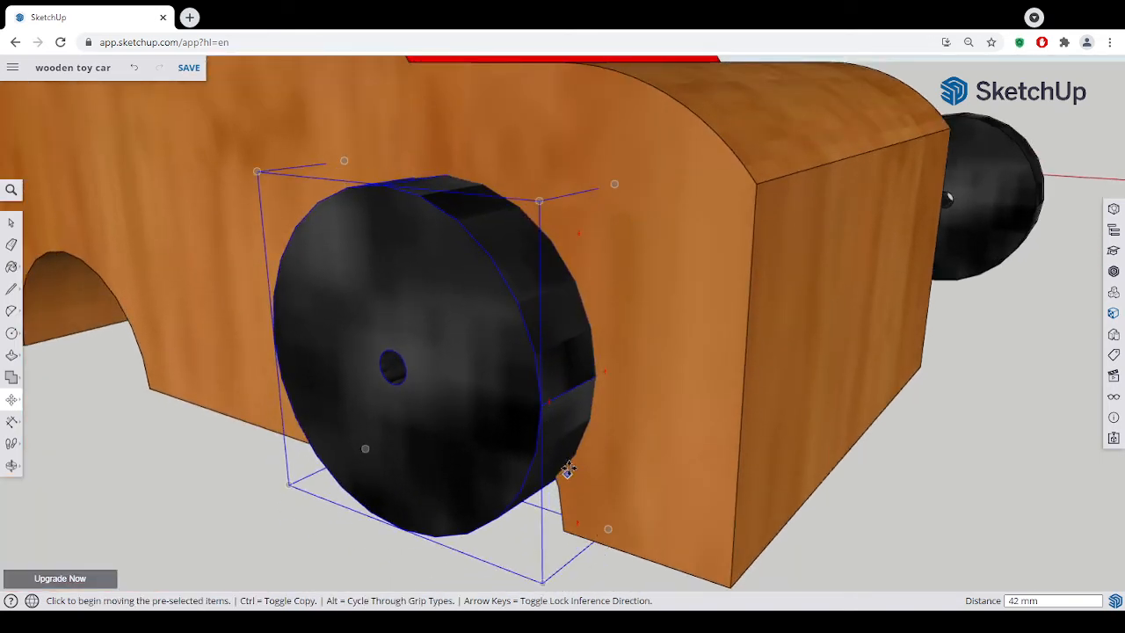
Lower the wheel by its outer rim endpoint so it sits level with the opposite front wheel arch
mouse_move(568, 471)
middle_down()
mouse_move(583, 477)
mouse_move(575, 466)
middle_up()
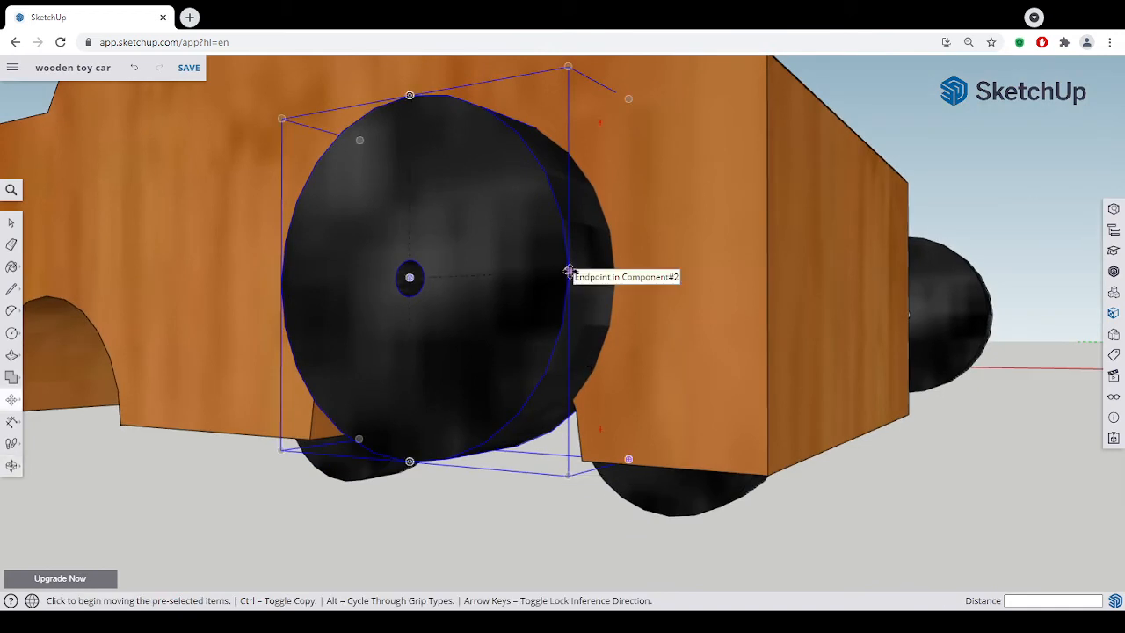
click(568, 273)
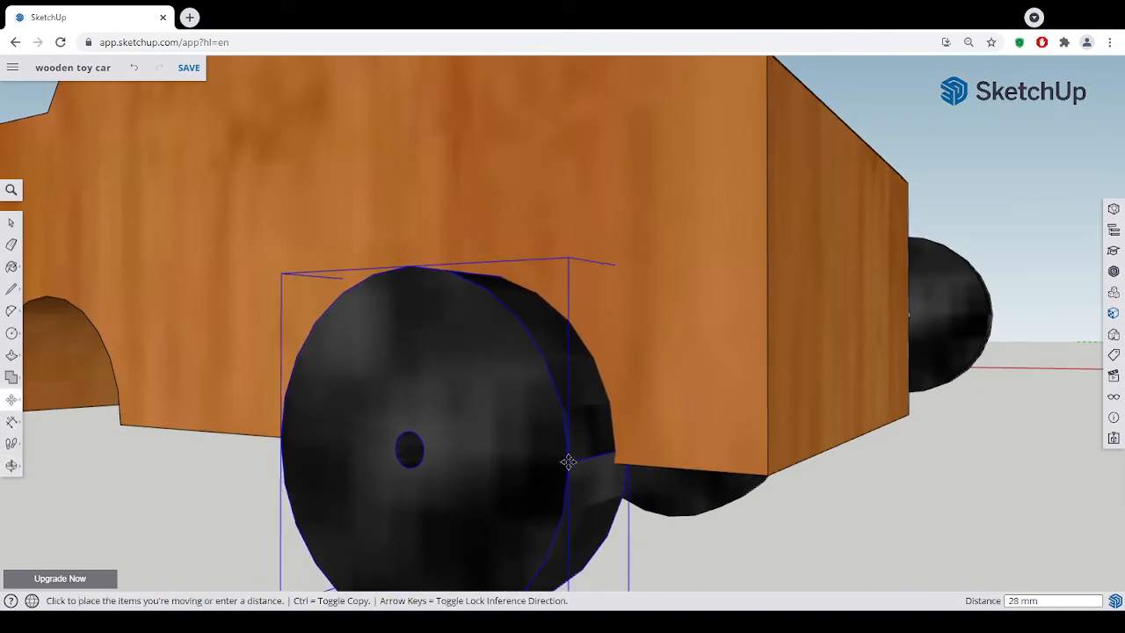
scroll(567, 445, up, 3)
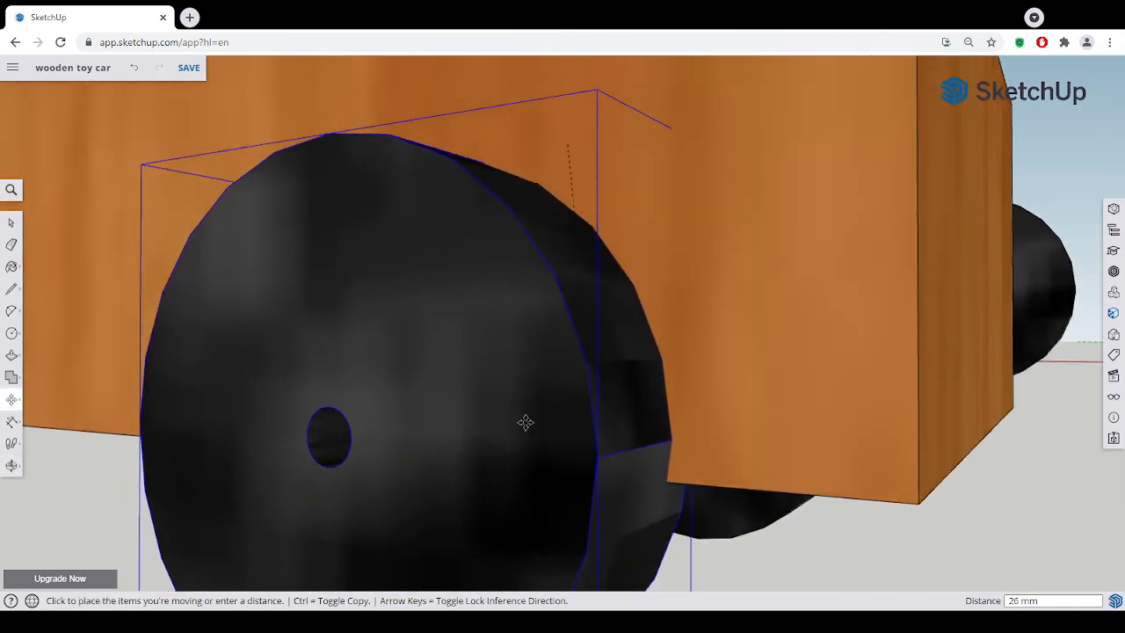
click(480, 395)
Zoom to the model's extents to recover the view, and close in on the wheel beside the open front arch
middle_drag(630, 510, 693, 463)
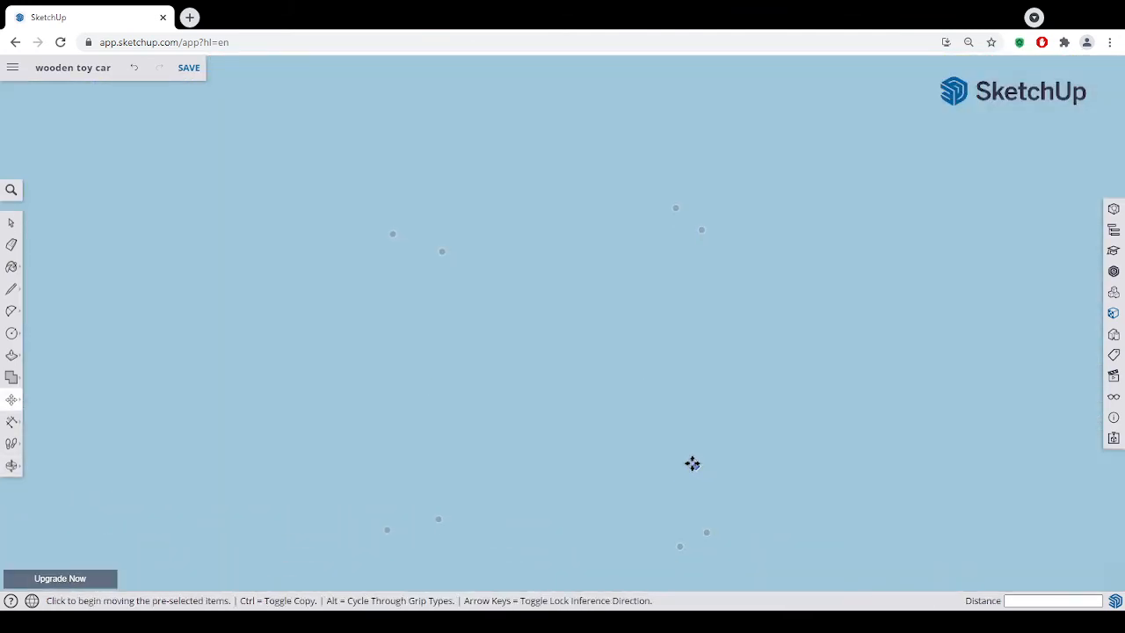
click(17, 472)
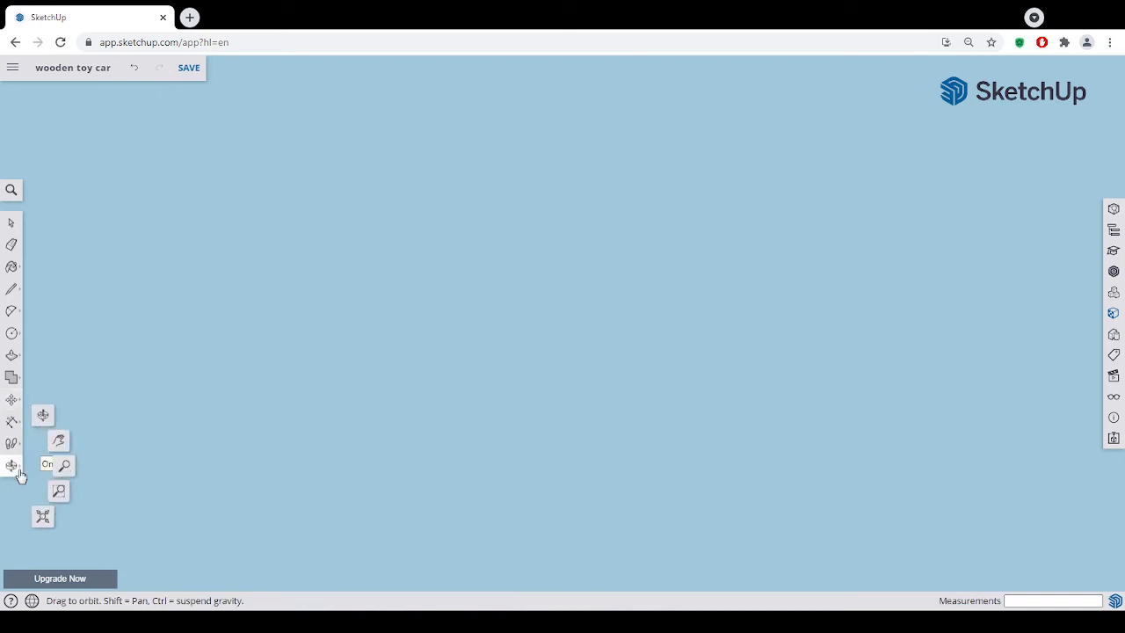
click(43, 518)
scroll(290, 546, up, 8)
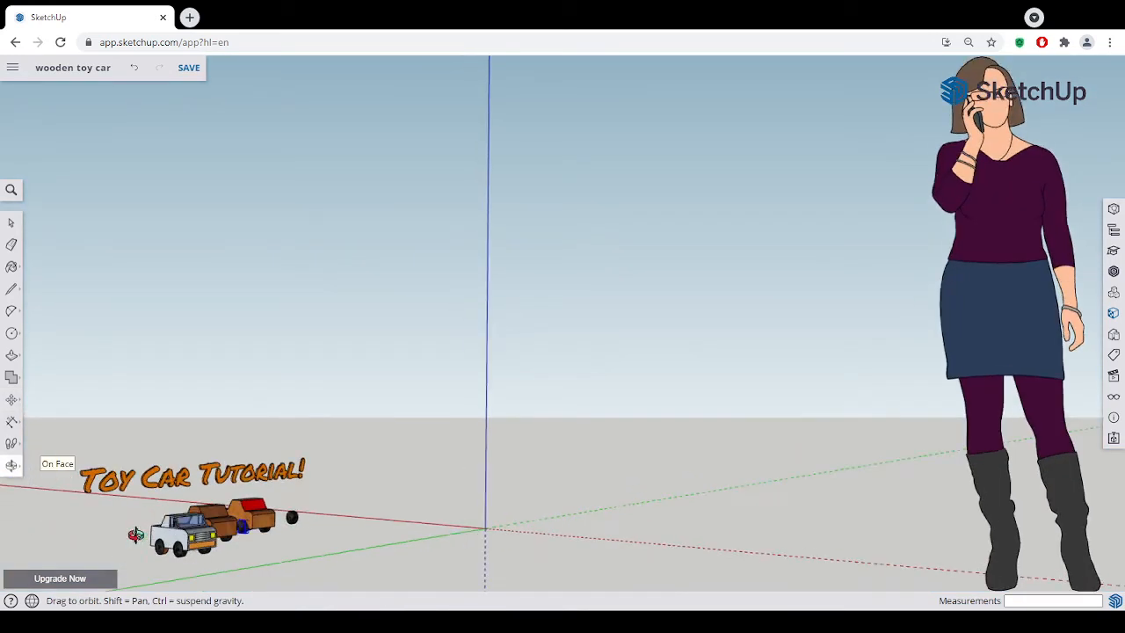
scroll(304, 545, up, 10)
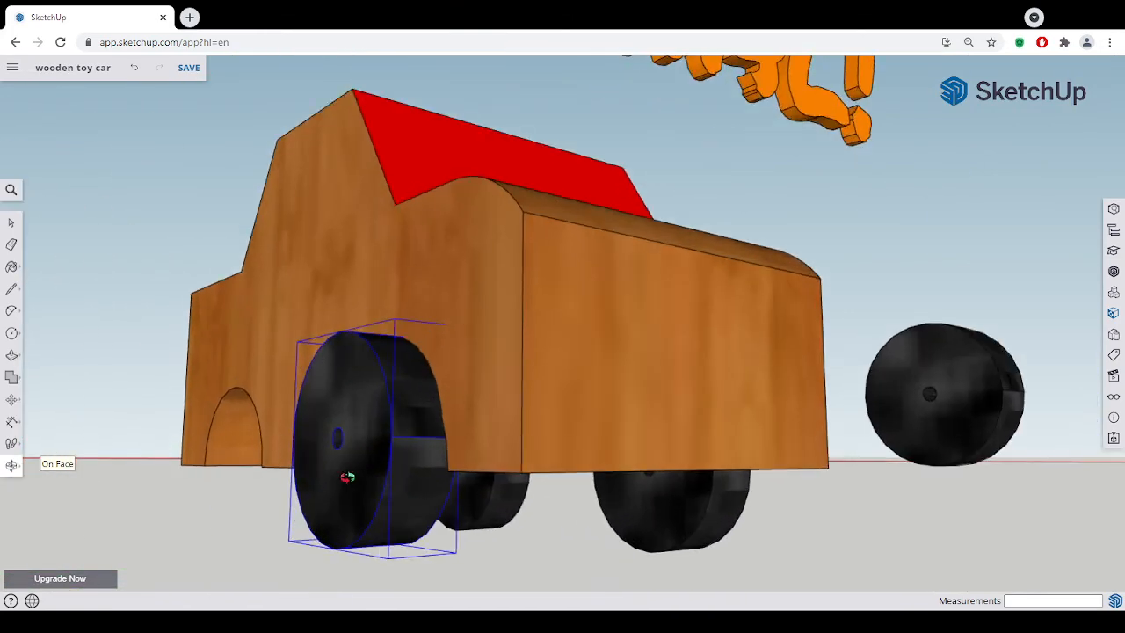
middle_drag(347, 478, 444, 465)
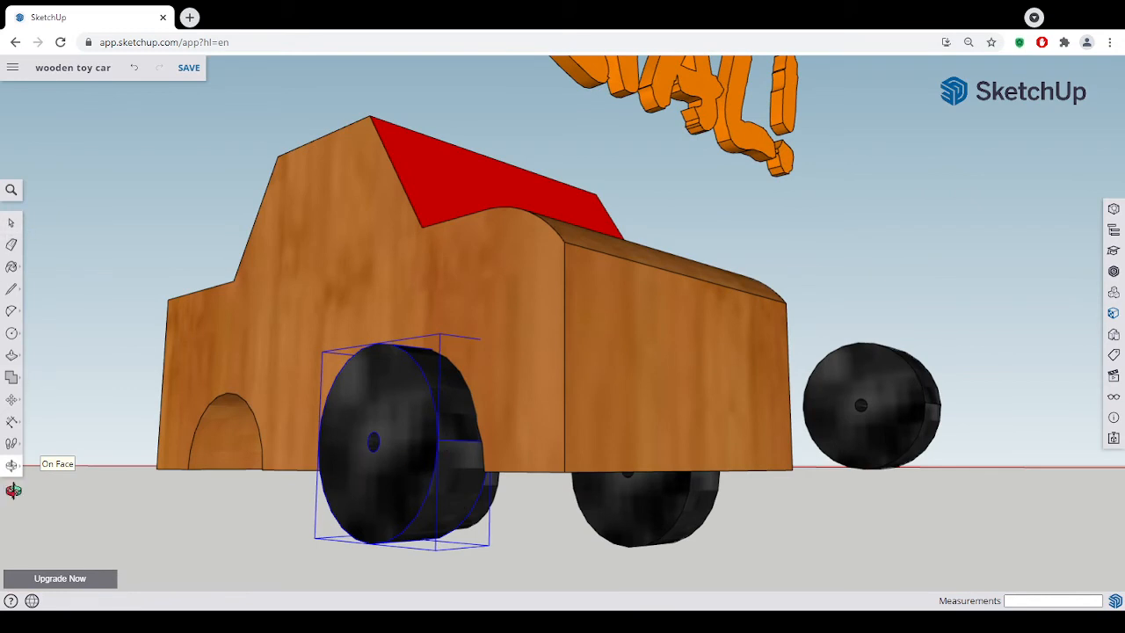
Move the selected wheel about 18 mm by its outer rim endpoint onto the endpoint of the opposite front wheel arch
click(10, 401)
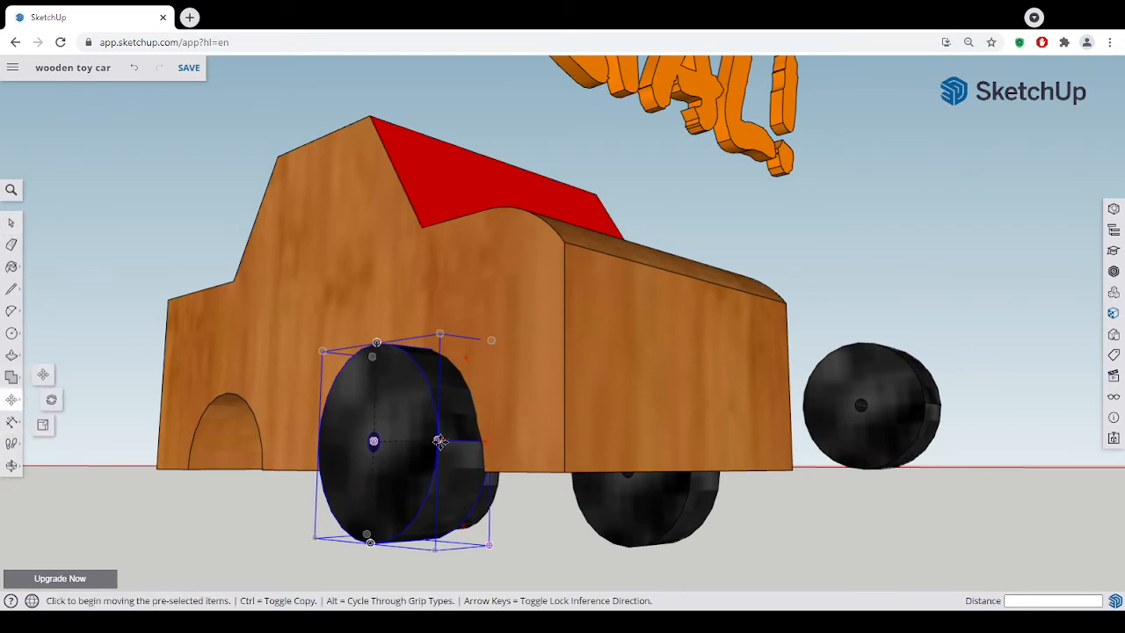
click(439, 441)
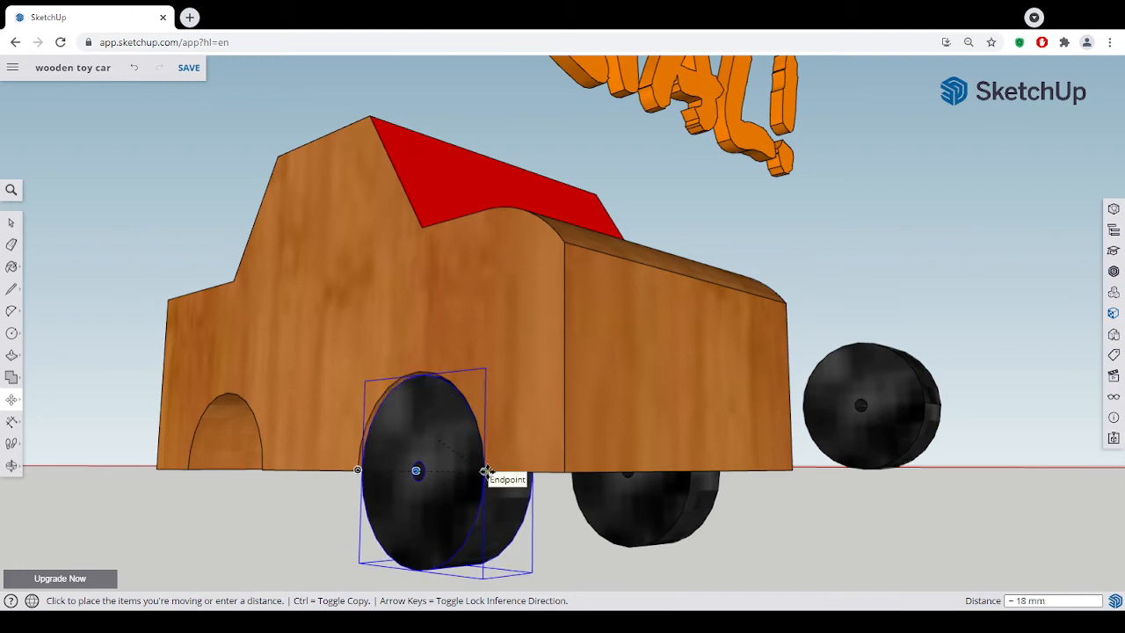
click(485, 470)
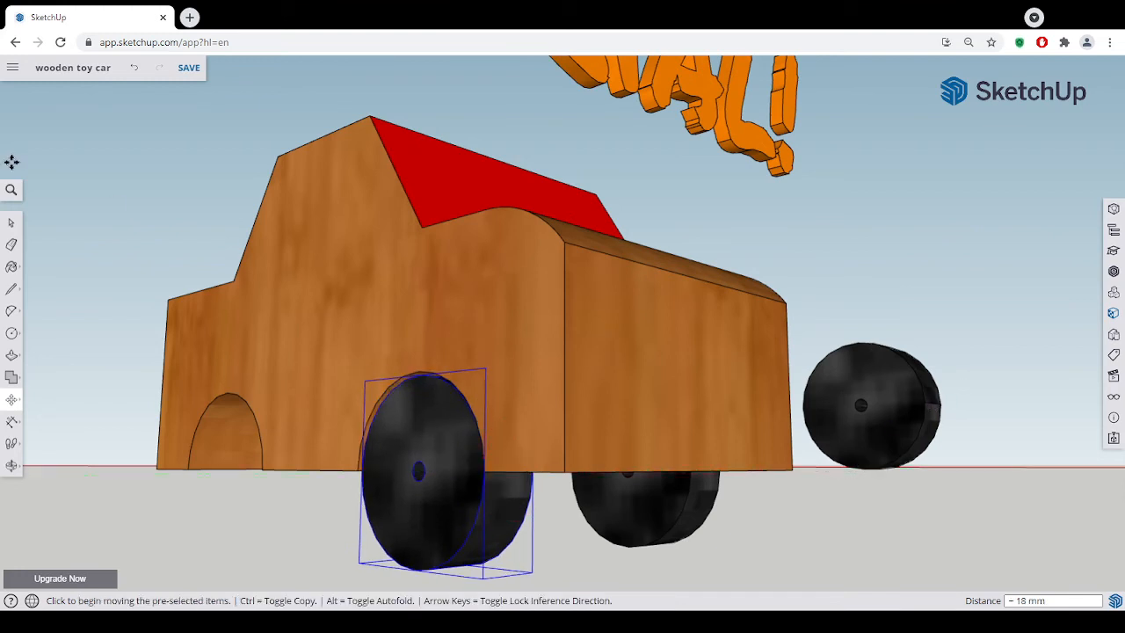
Move the last loose wheel about 287 mm by its rim endpoint onto the endpoint of the empty rear wheel arch
click(8, 224)
click(904, 385)
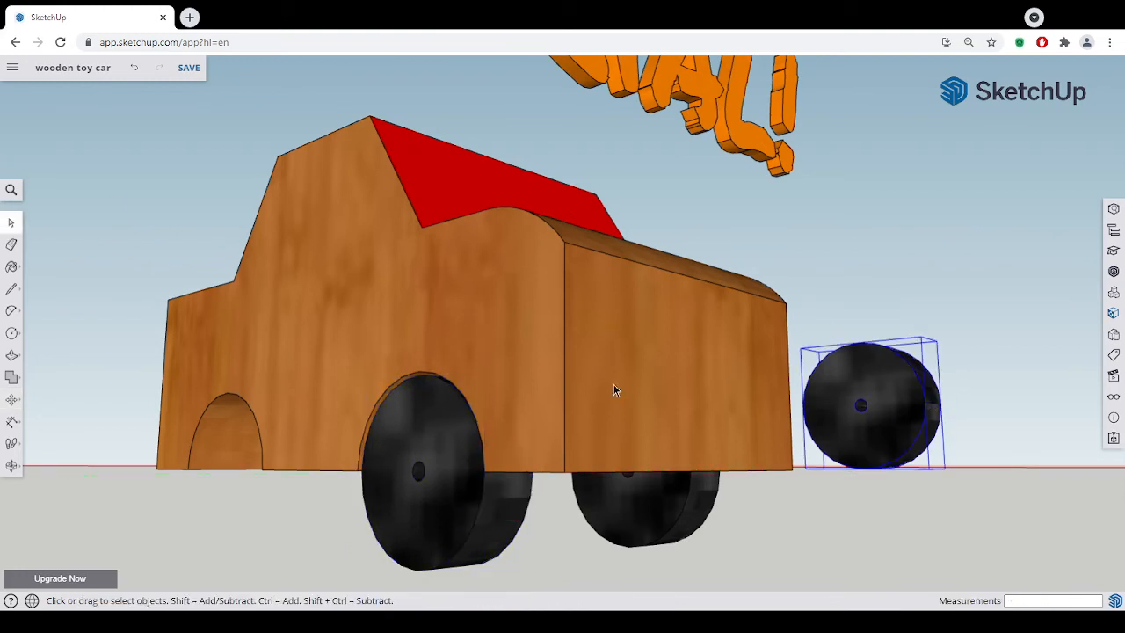
click(12, 402)
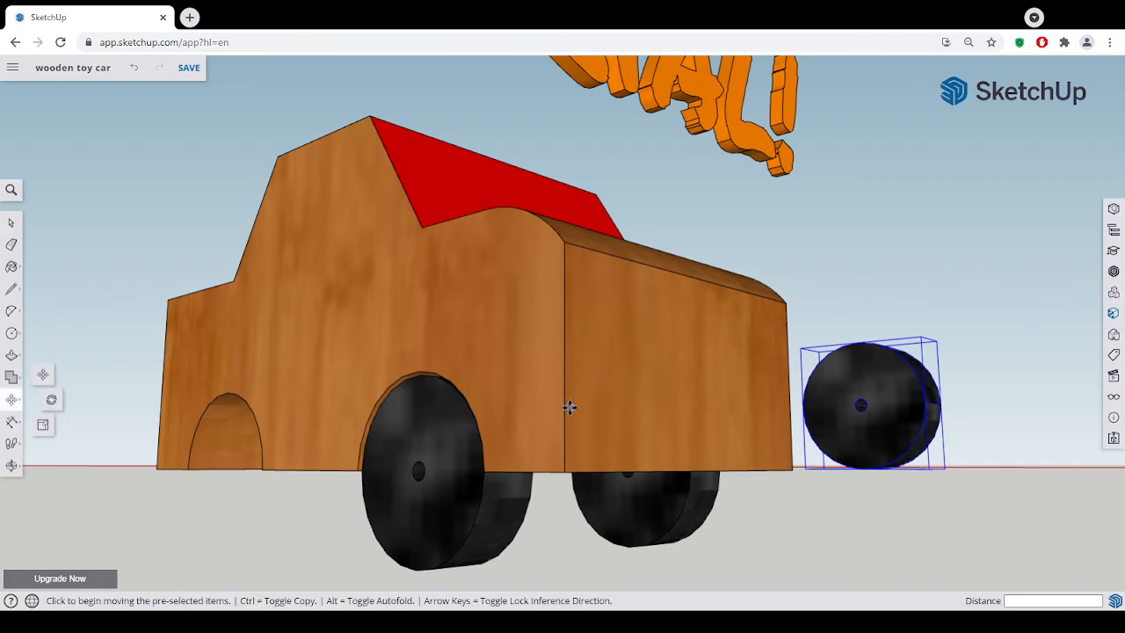
click(928, 408)
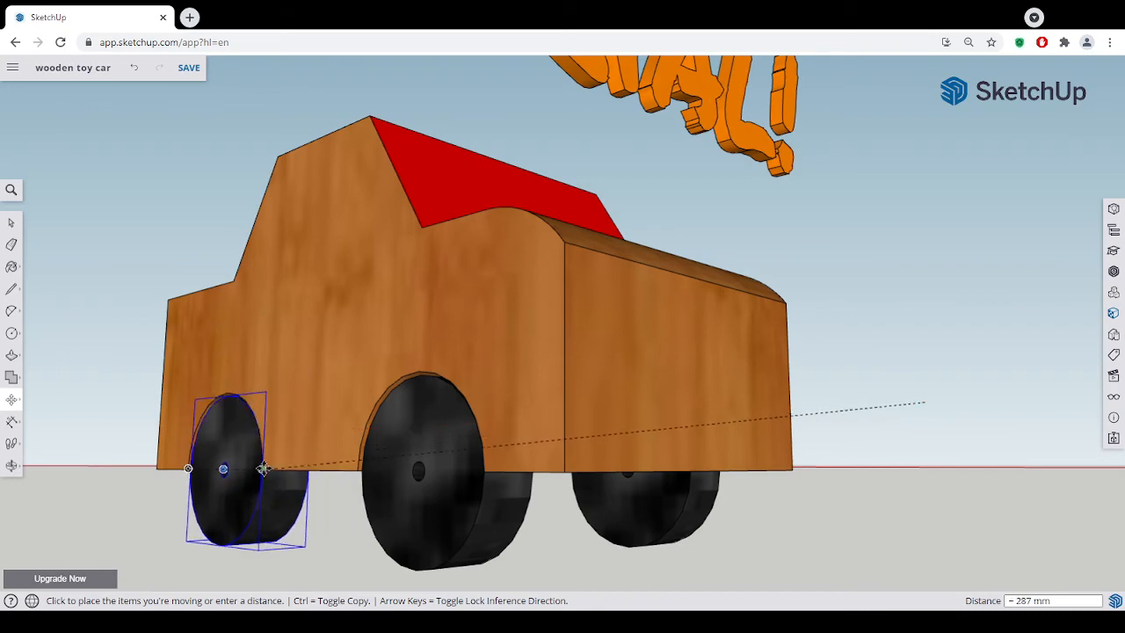
click(263, 469)
Offset the outline of the car's red windscreen face inward by 5 mm
middle_drag(799, 487, 786, 582)
scroll(627, 516, down, 6)
middle_drag(627, 516, 726, 534)
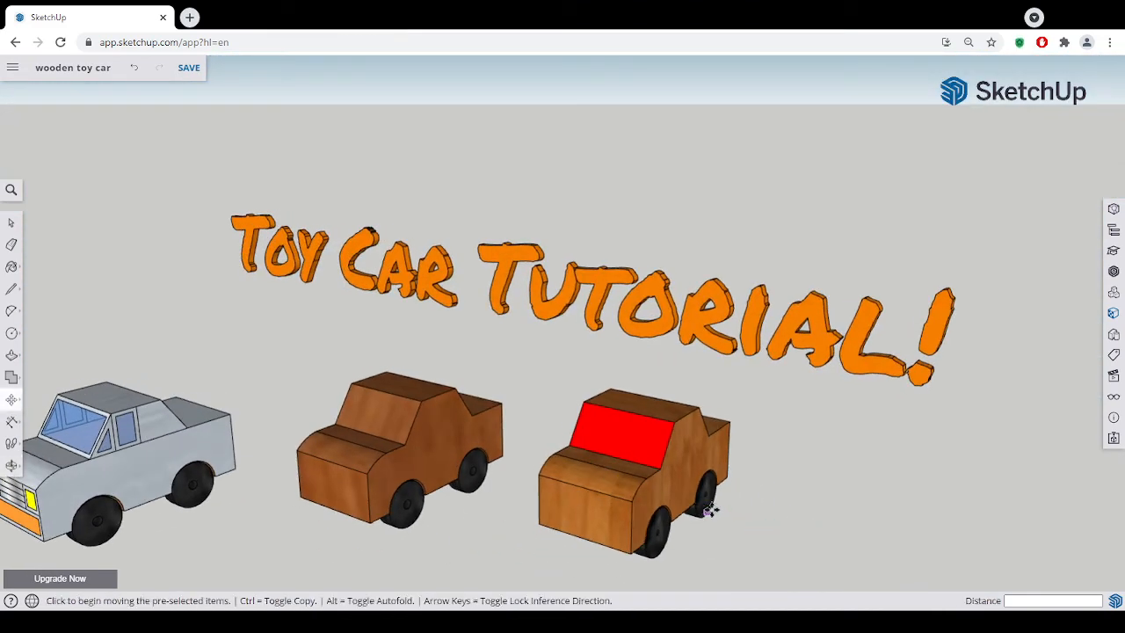
click(12, 356)
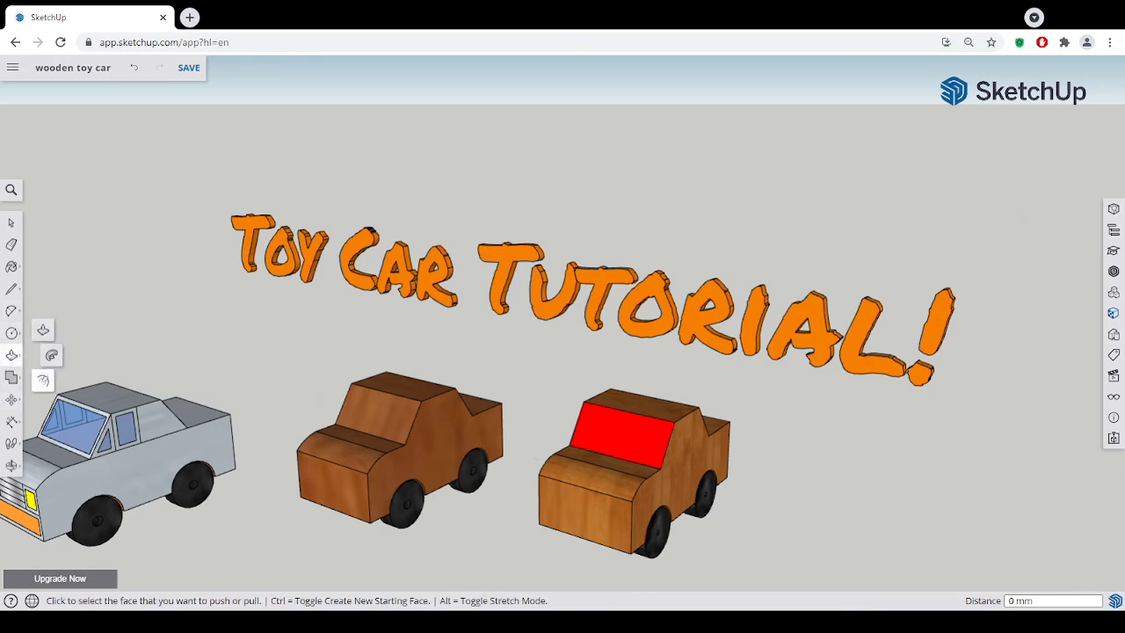
click(43, 380)
scroll(633, 469, up, 5)
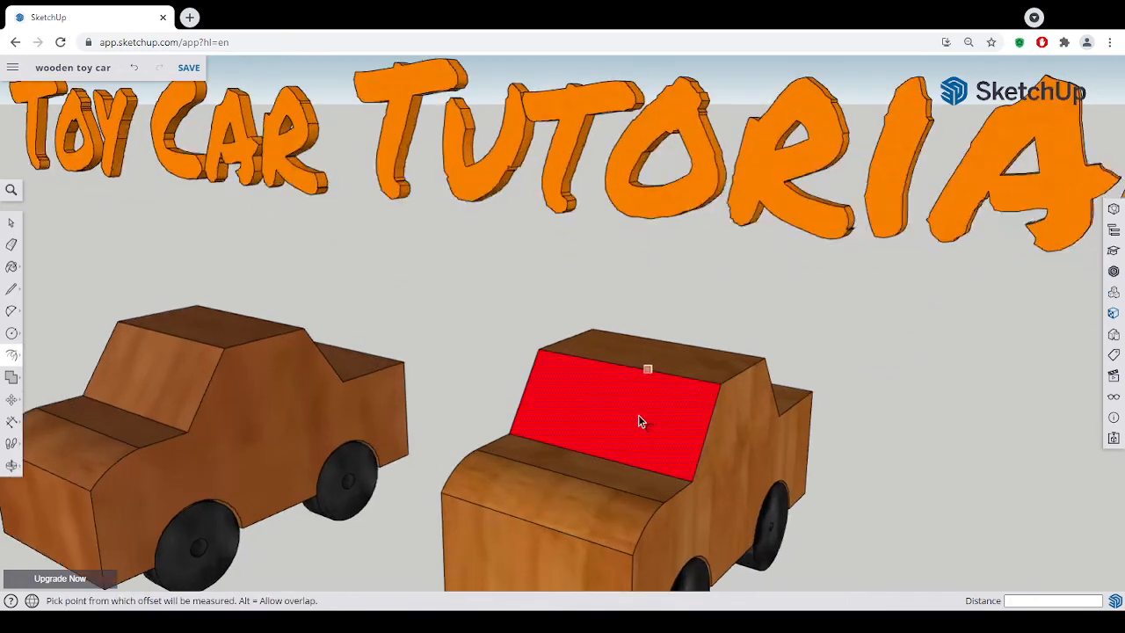
click(688, 460)
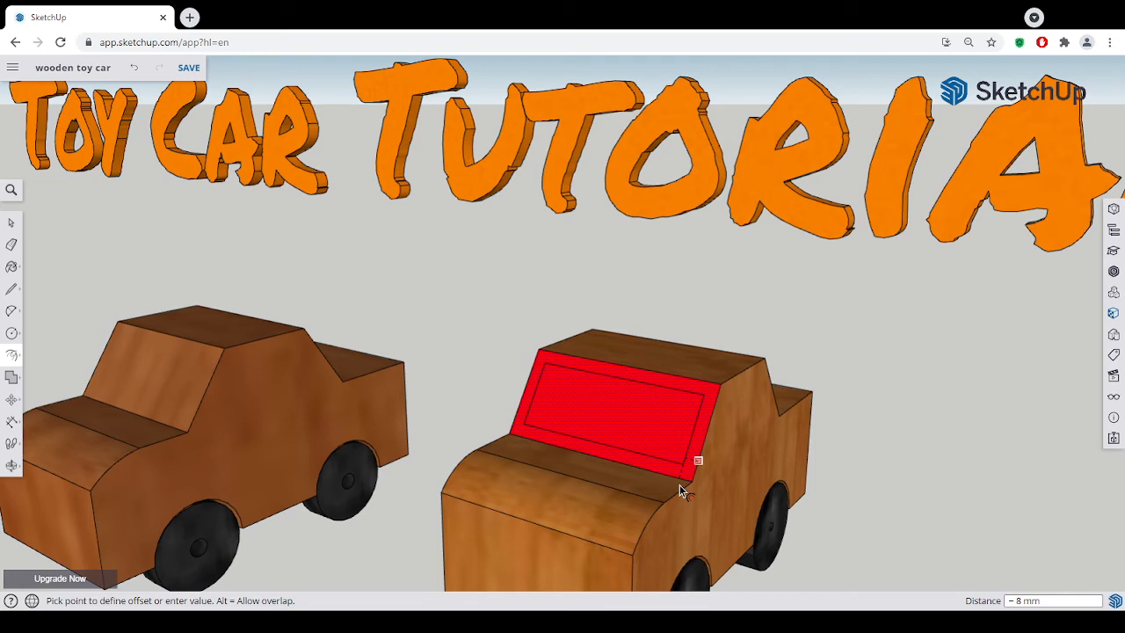
click(680, 485)
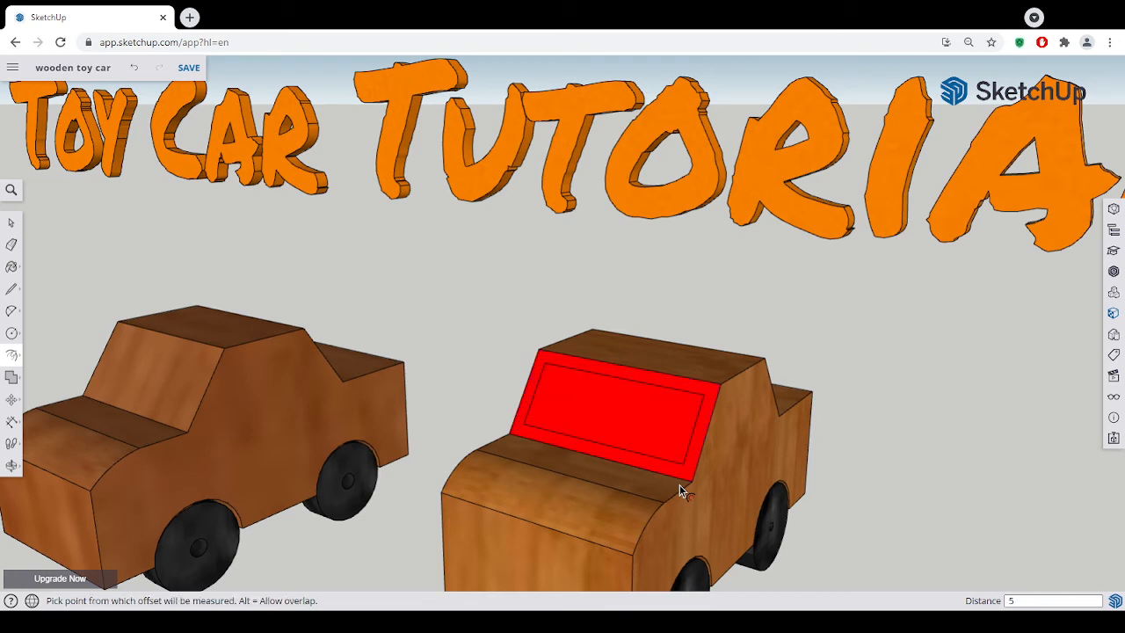
key(ctrl+z)
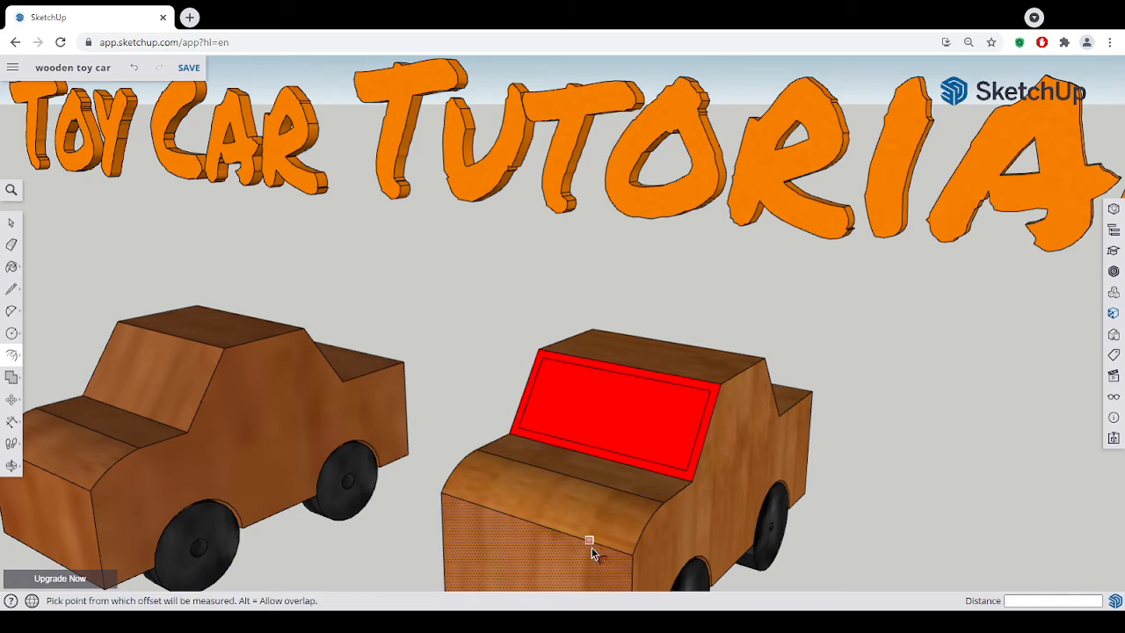
Draw a 125 mm line across the car's flat front face, joining the midpoints of its two side edges
middle_drag(595, 536, 558, 487)
scroll(559, 486, down, 2)
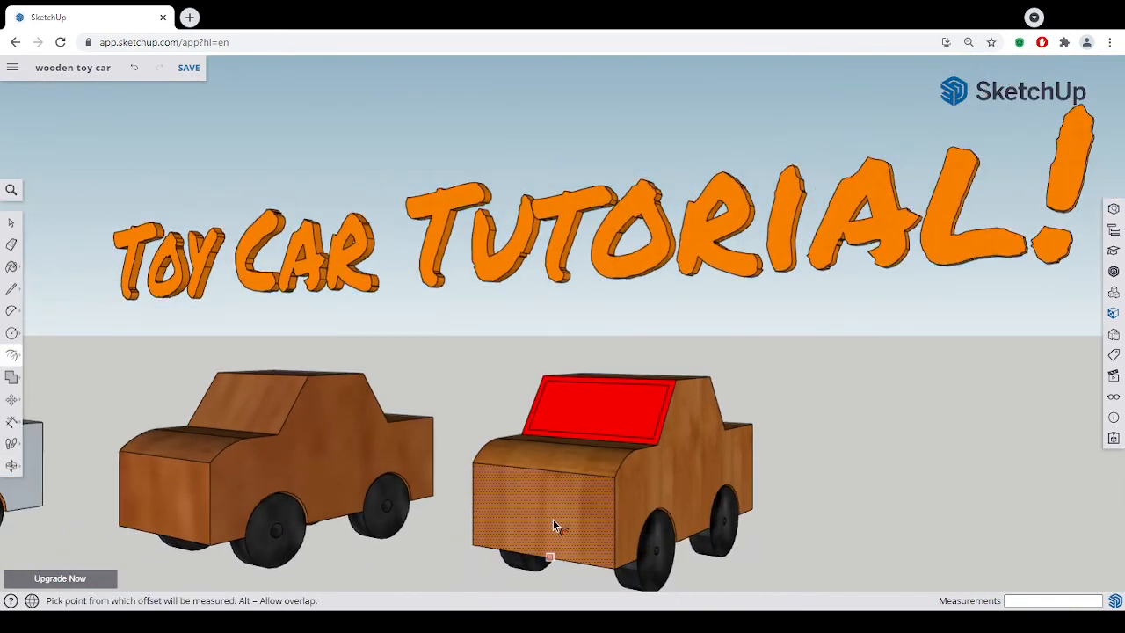
click(12, 291)
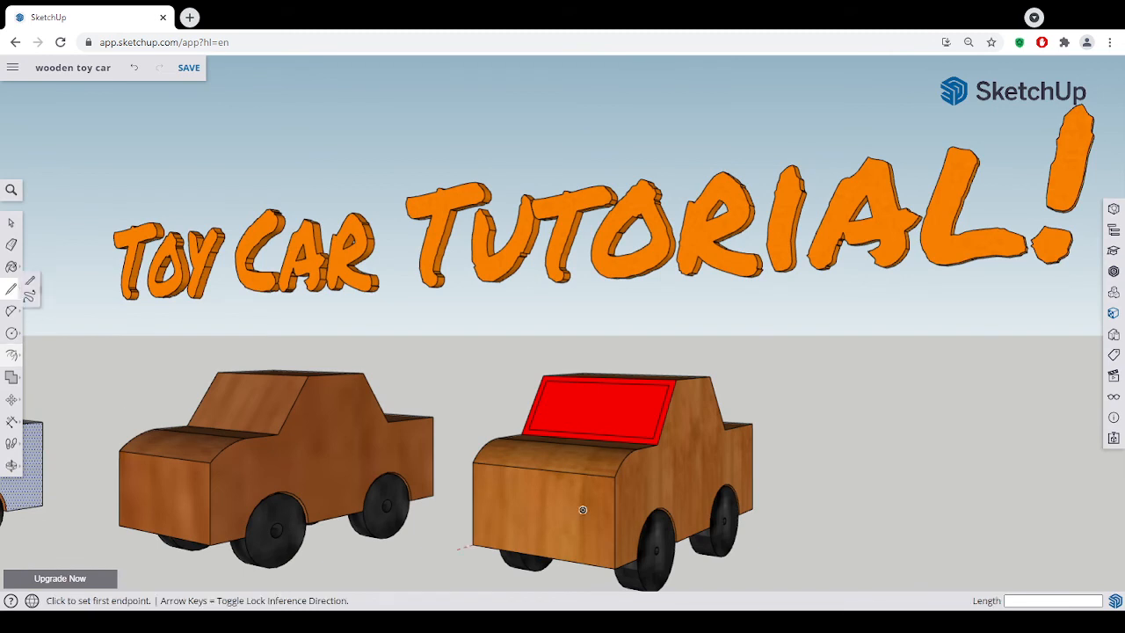
click(473, 502)
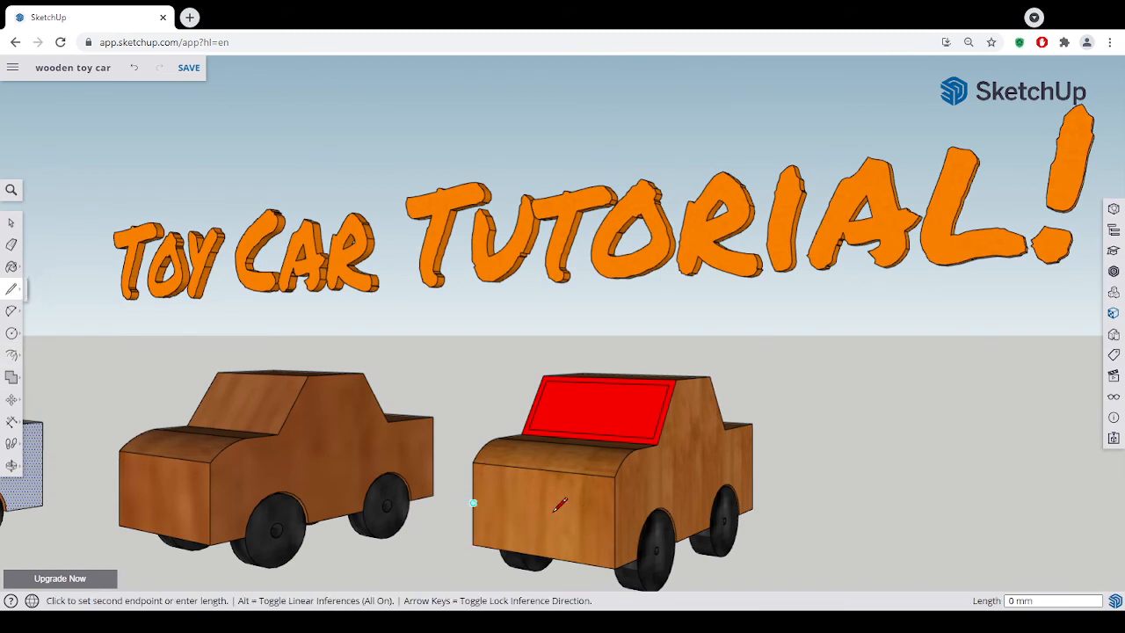
click(616, 522)
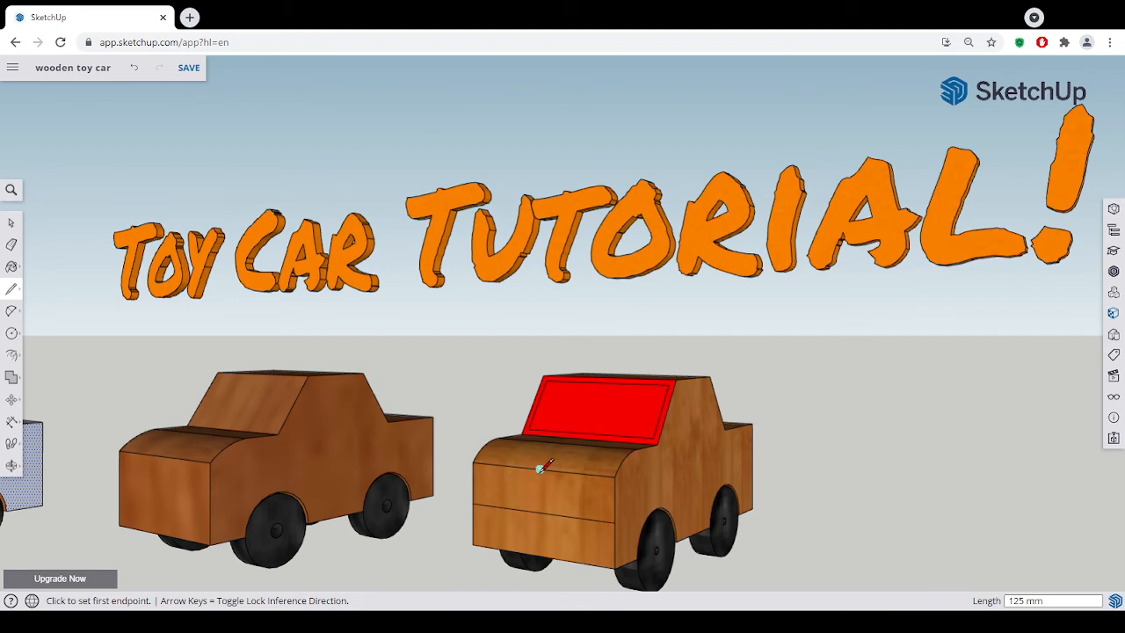
Draw vertical lines at the middle and quarter points of the front face's upper half, and erase the middle one
click(540, 468)
click(540, 512)
click(577, 473)
click(576, 517)
click(505, 465)
click(505, 507)
click(11, 247)
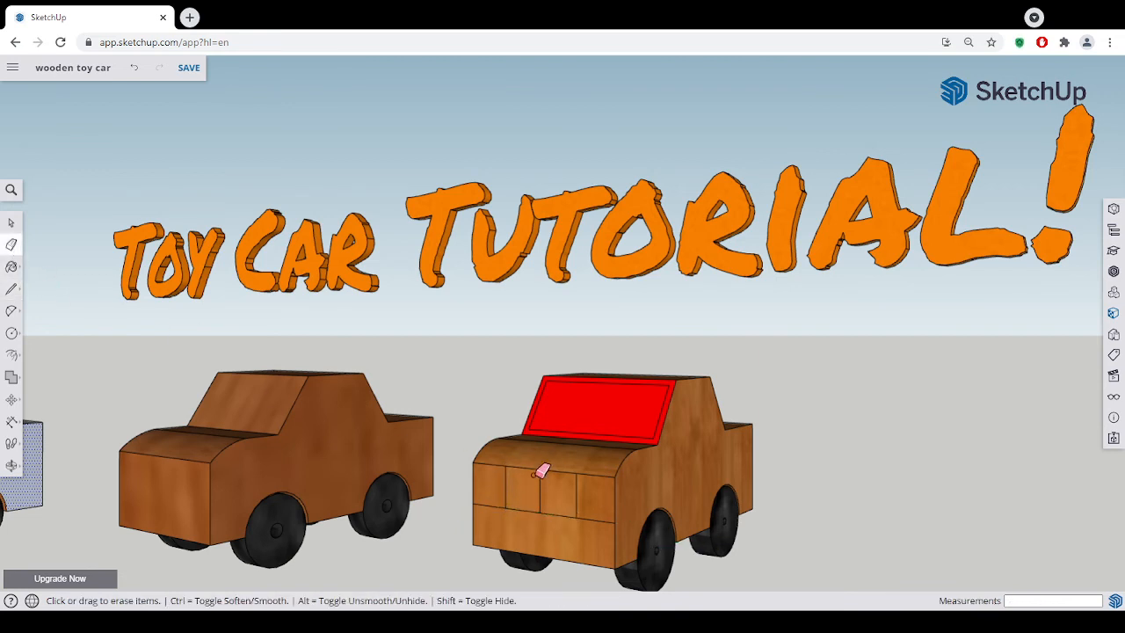
Offset the outlines of the two outer headlight panels on the front face inward by 5 mm
click(11, 356)
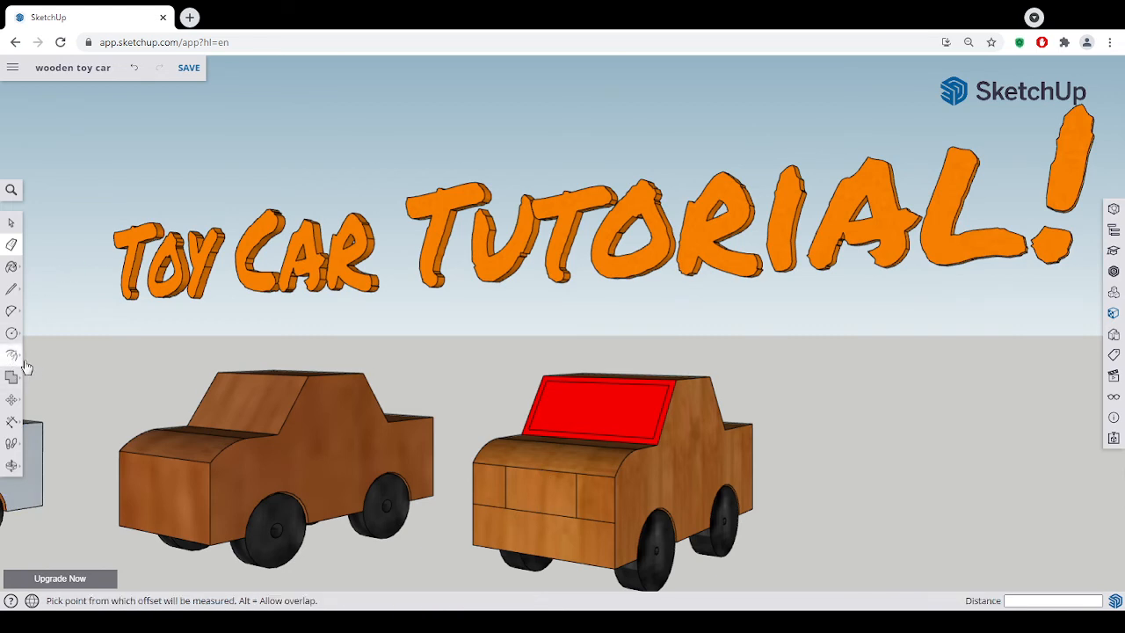
click(492, 503)
click(500, 507)
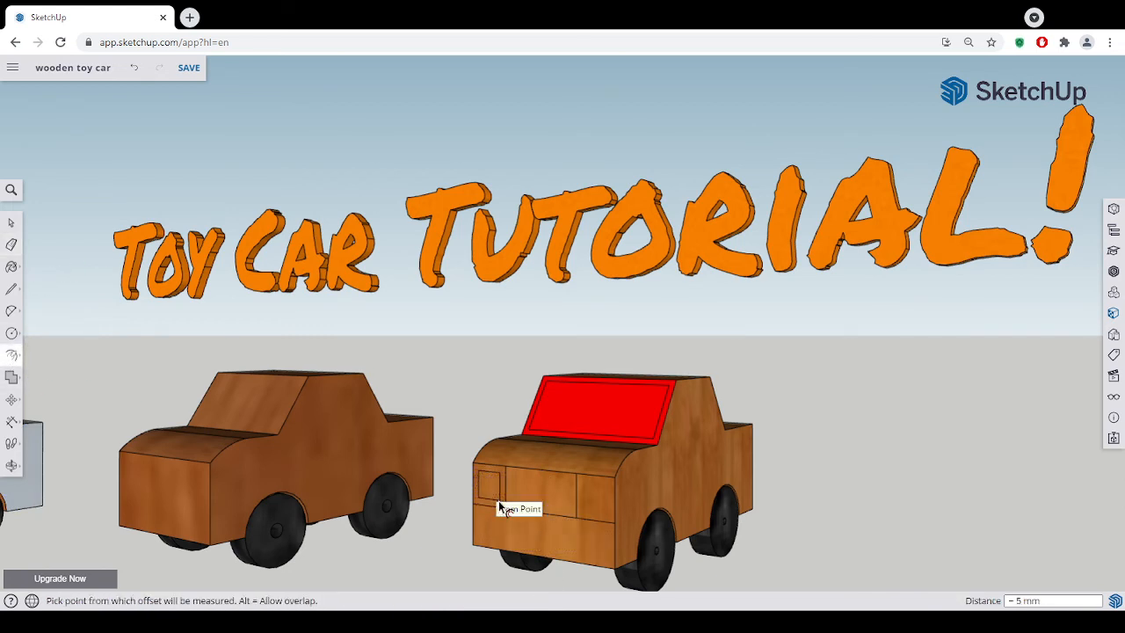
click(595, 514)
click(598, 516)
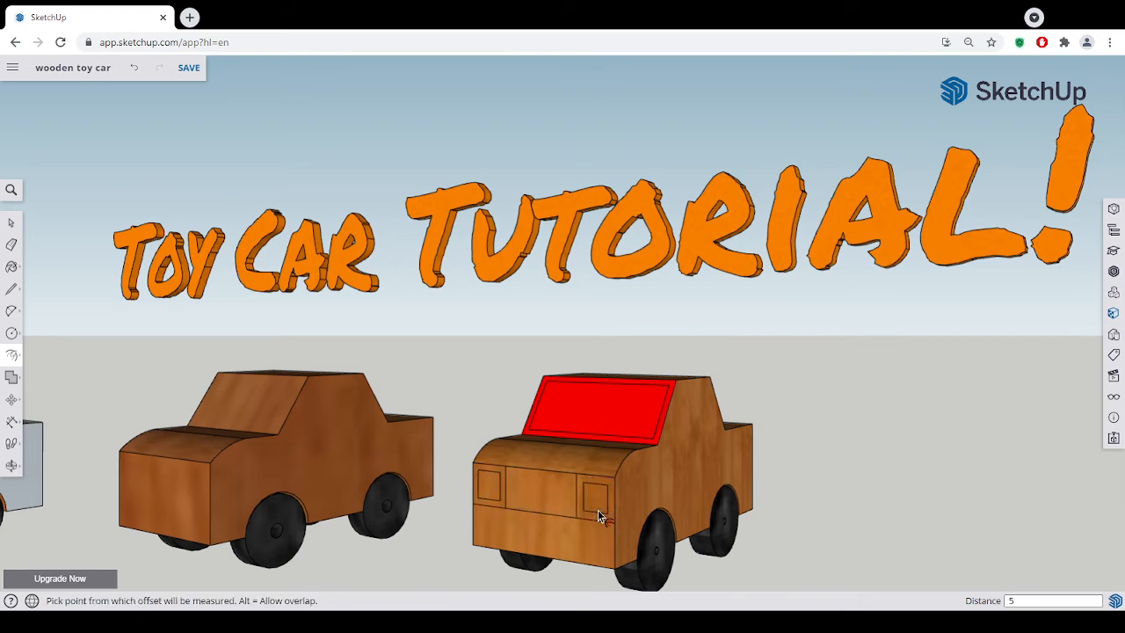
Offset the outline of the front face's lower bumper panel inward by 5 mm
click(596, 540)
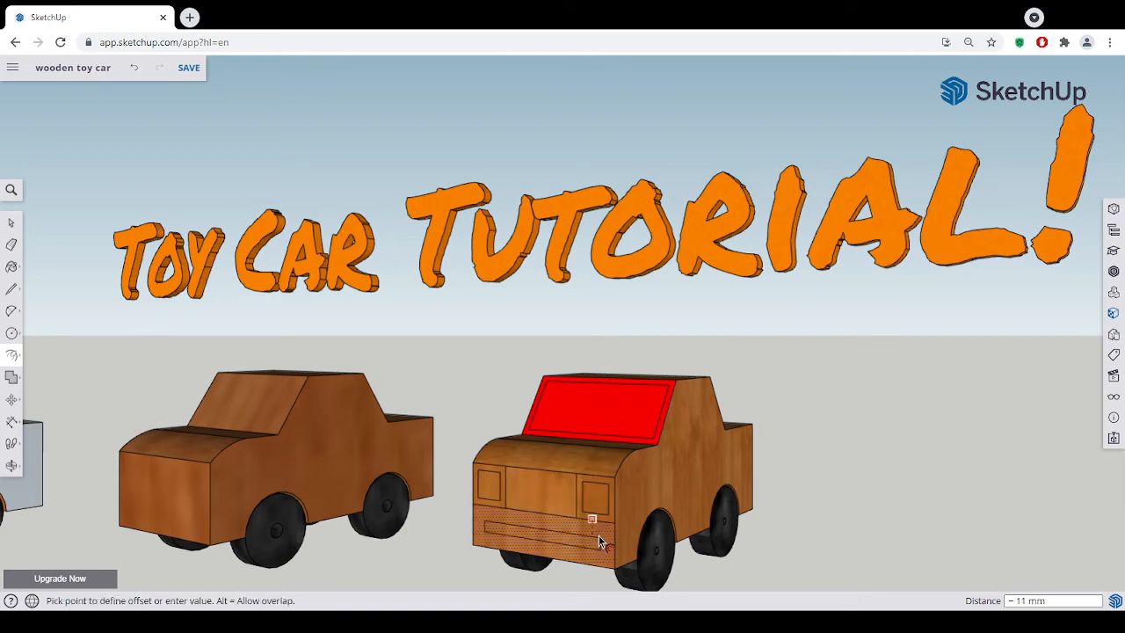
text(5)
key(Return)
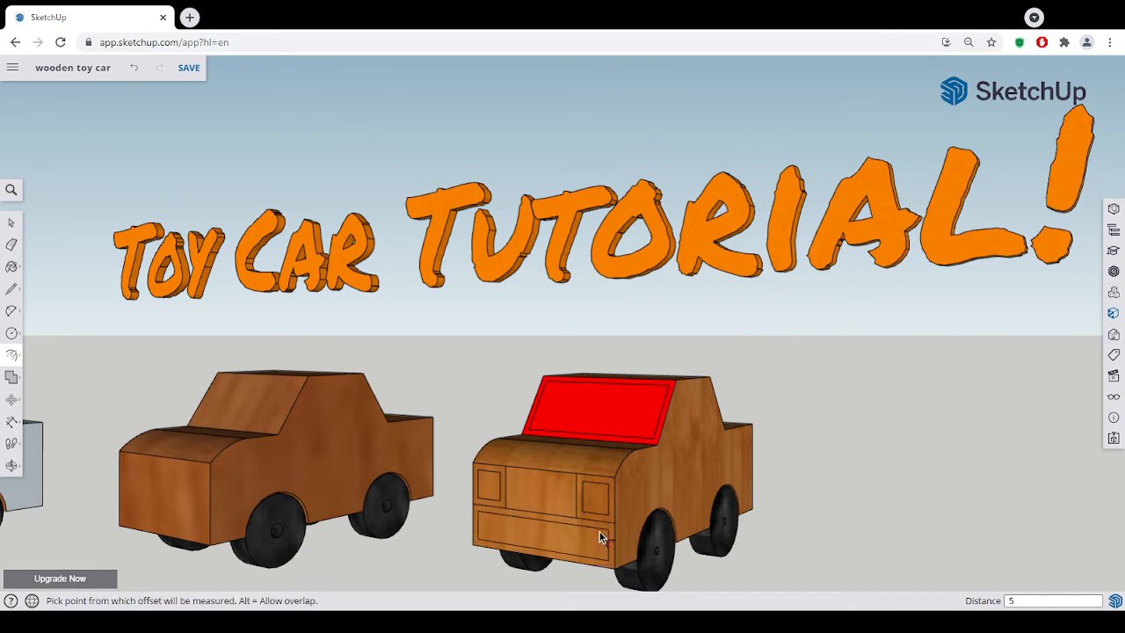
Paint the inner windscreen face with Translucent Glass Tinted from the Glass and Mirrors materials, leaving the red frame
middle_drag(847, 535, 640, 475)
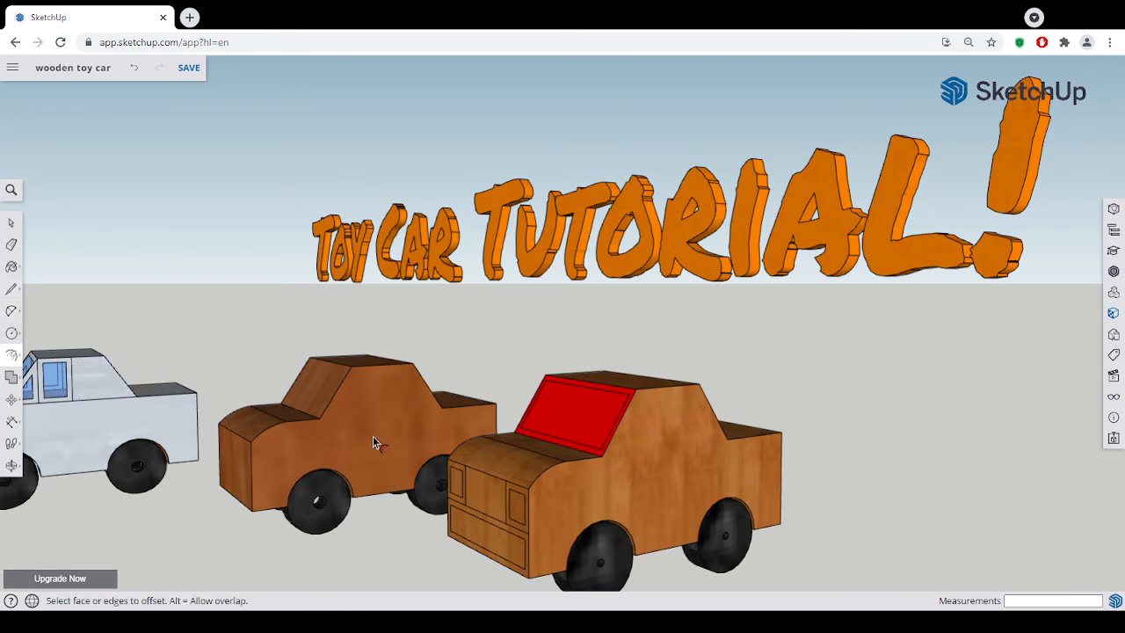
middle_drag(374, 442, 450, 448)
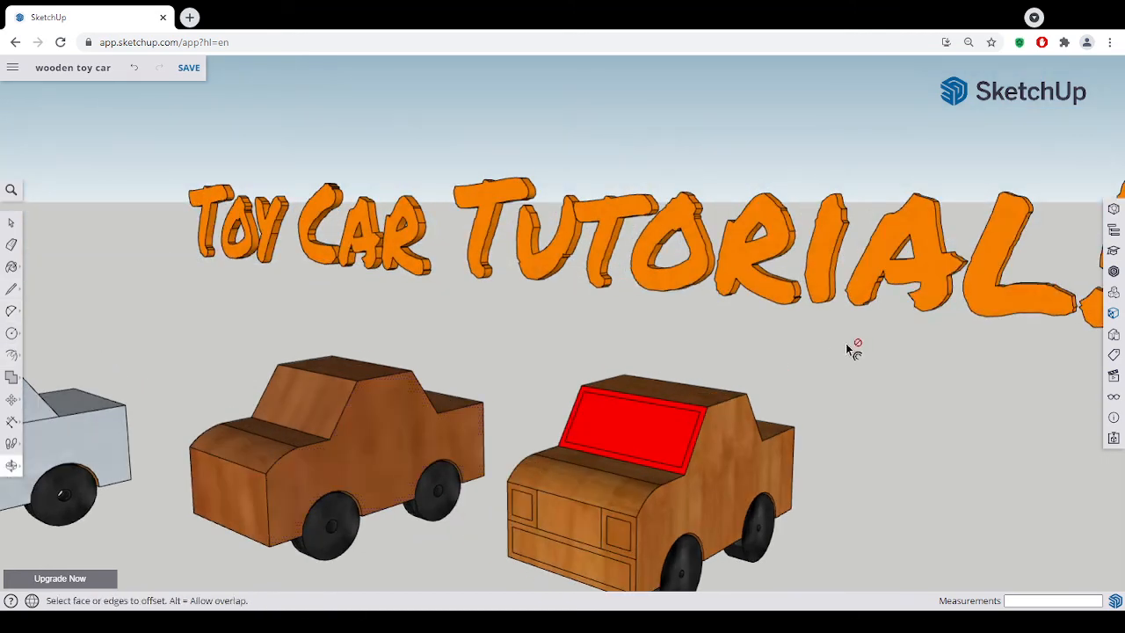
click(12, 266)
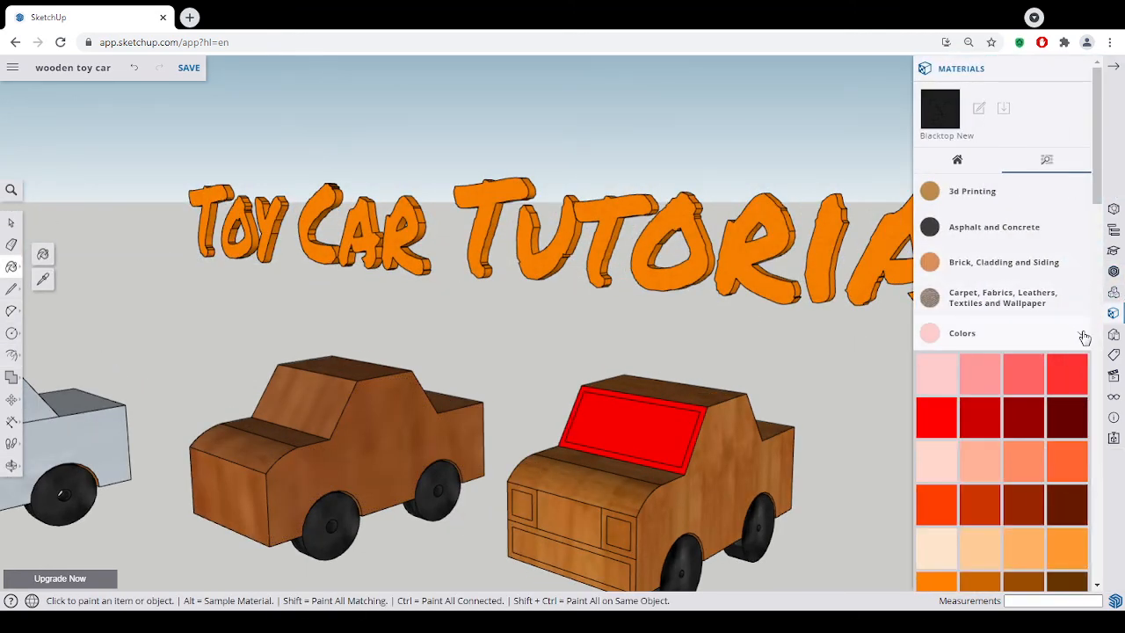
click(1085, 337)
scroll(1072, 300, down, 3)
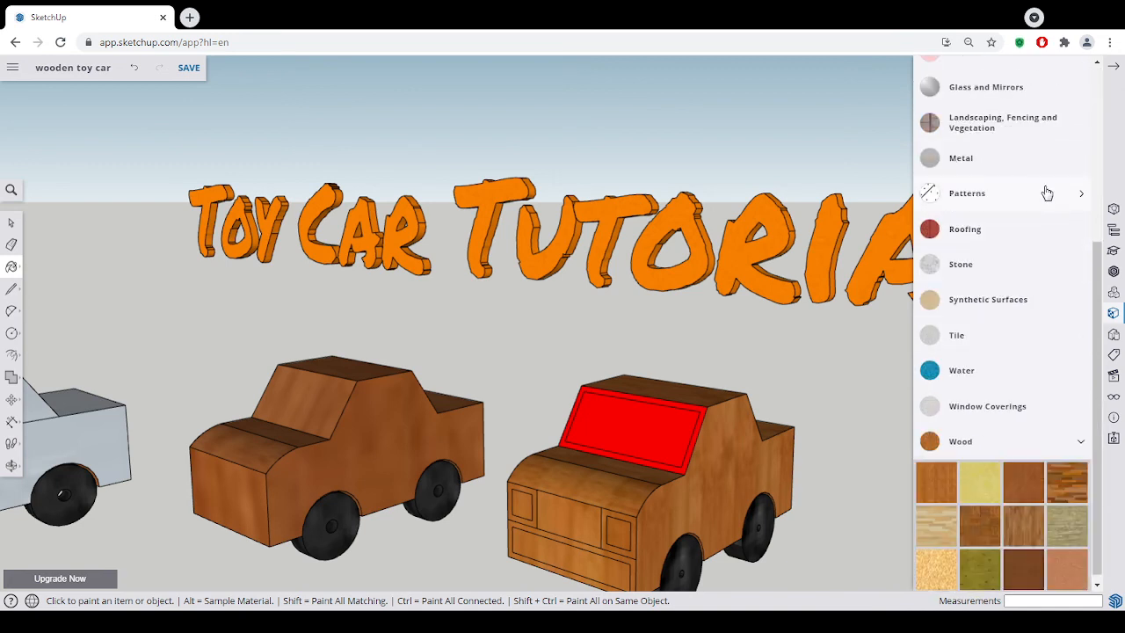
click(1083, 447)
scroll(1046, 352, up, 5)
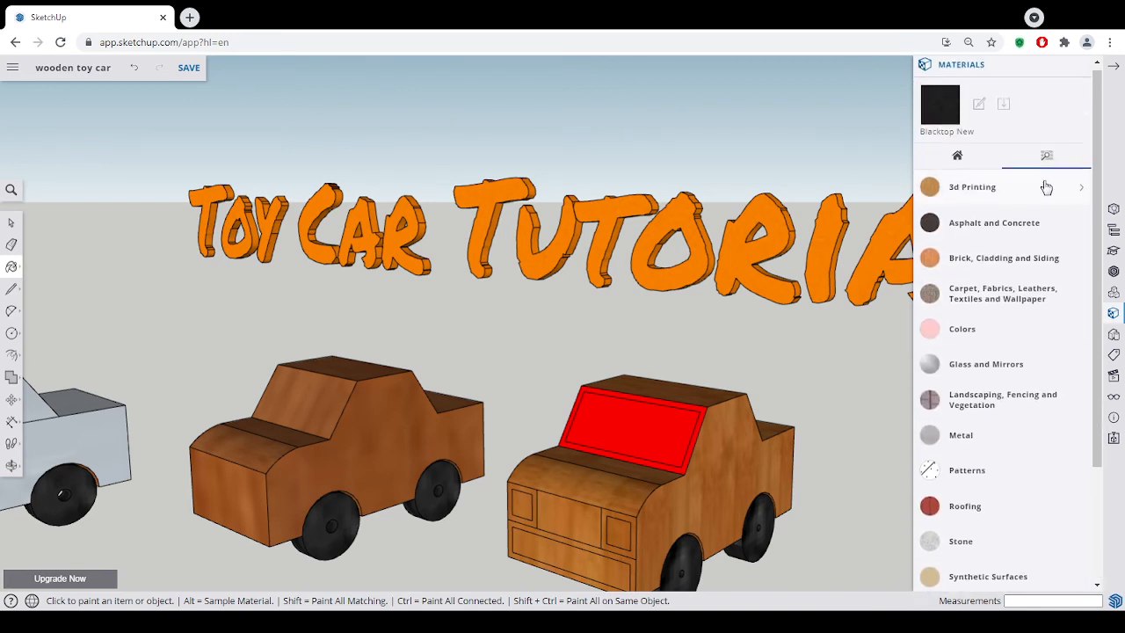
click(1053, 370)
click(1067, 414)
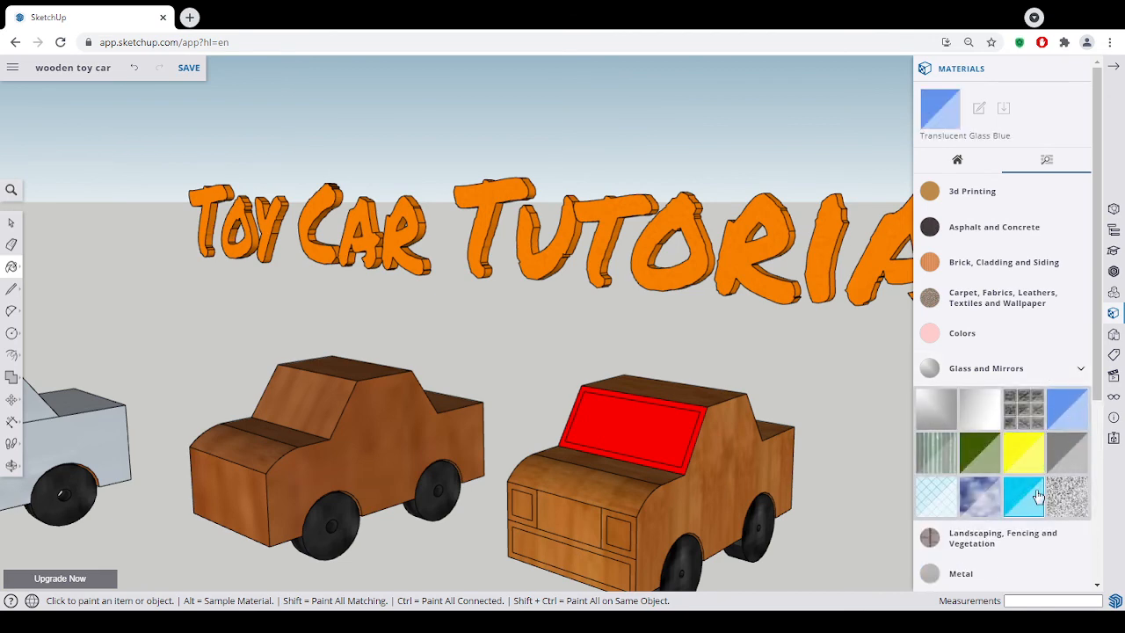
click(1038, 497)
click(690, 442)
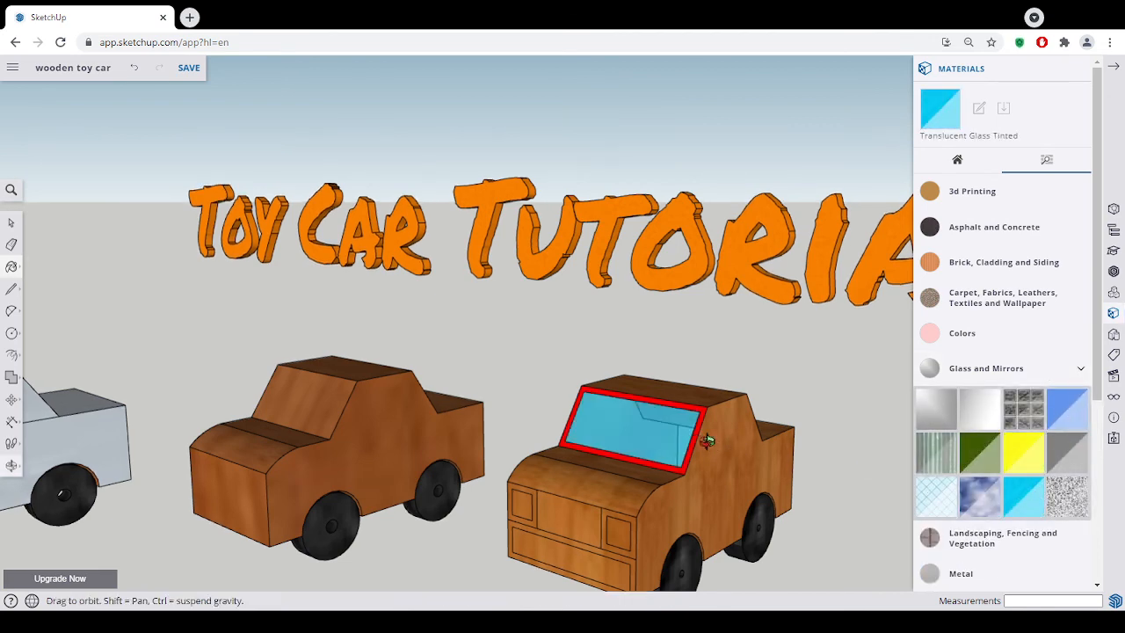
Paint both inner headlight faces bright yellow from the Colors materials
middle_drag(708, 440, 693, 415)
scroll(781, 439, down, 2)
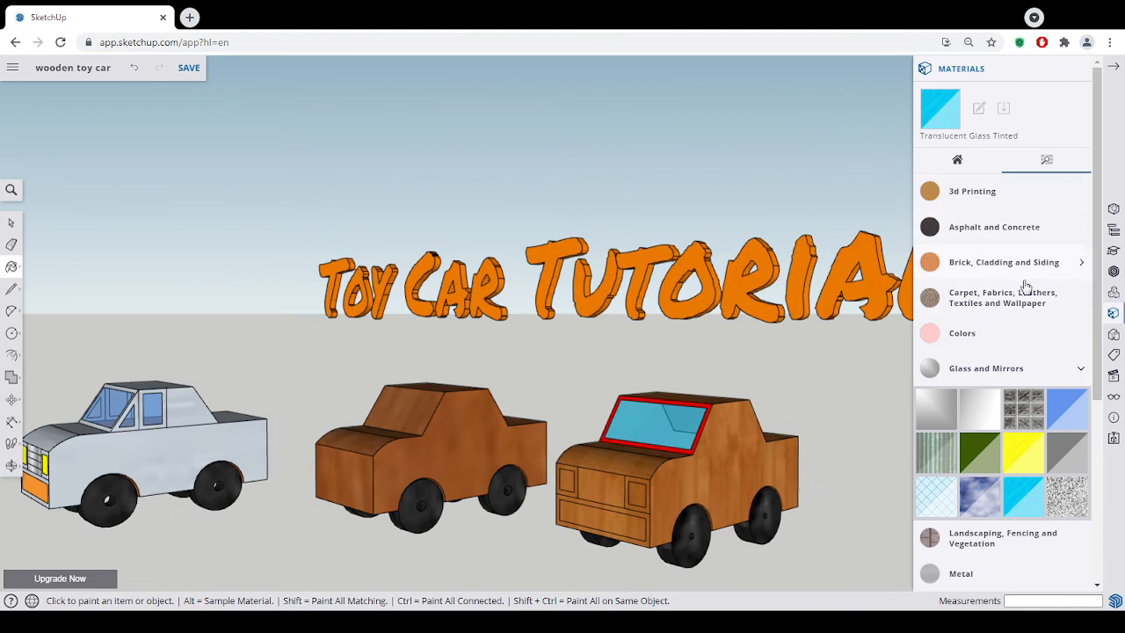
click(1082, 378)
click(1041, 338)
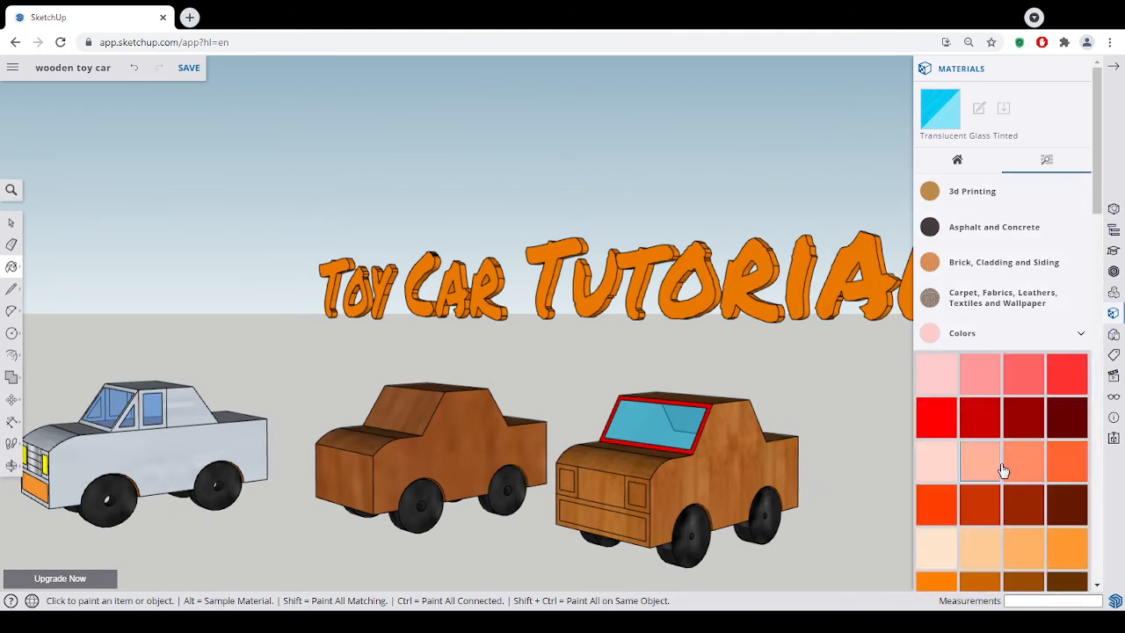
scroll(970, 543, down, 3)
scroll(969, 543, down, 1)
click(937, 487)
click(638, 494)
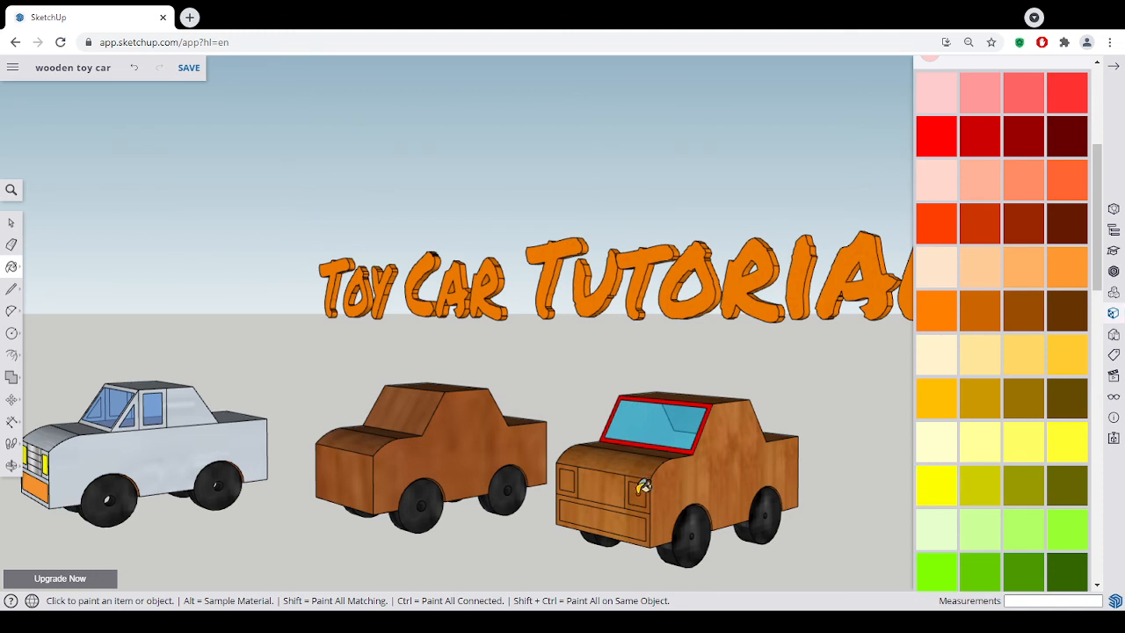
click(566, 479)
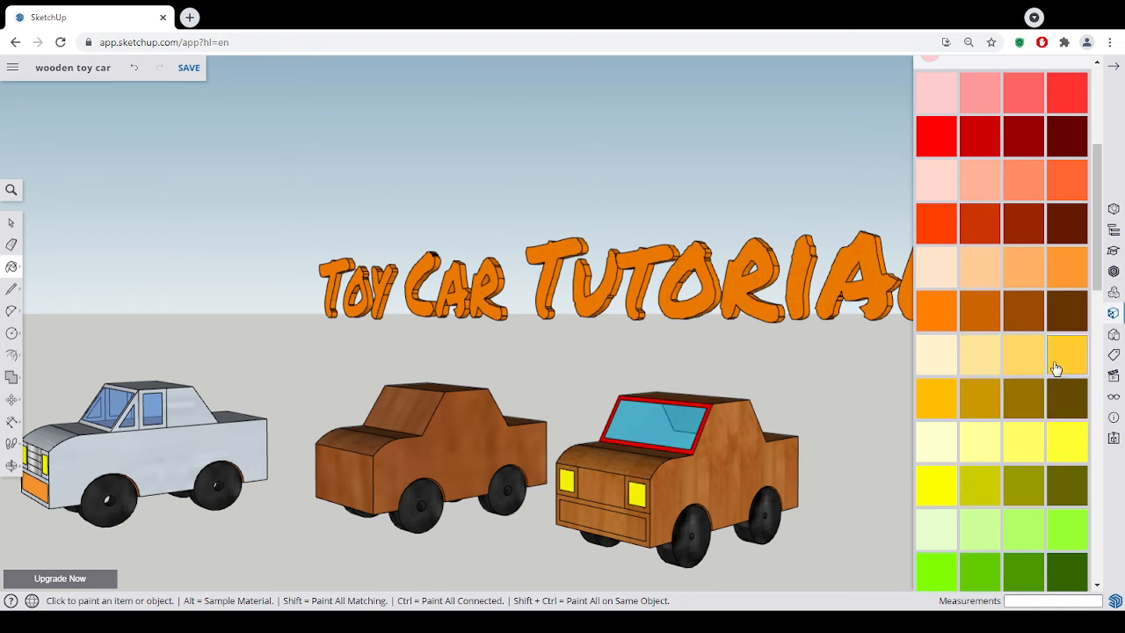
Paint the inner bumper face on the car's front golden yellow and close the materials list
click(635, 522)
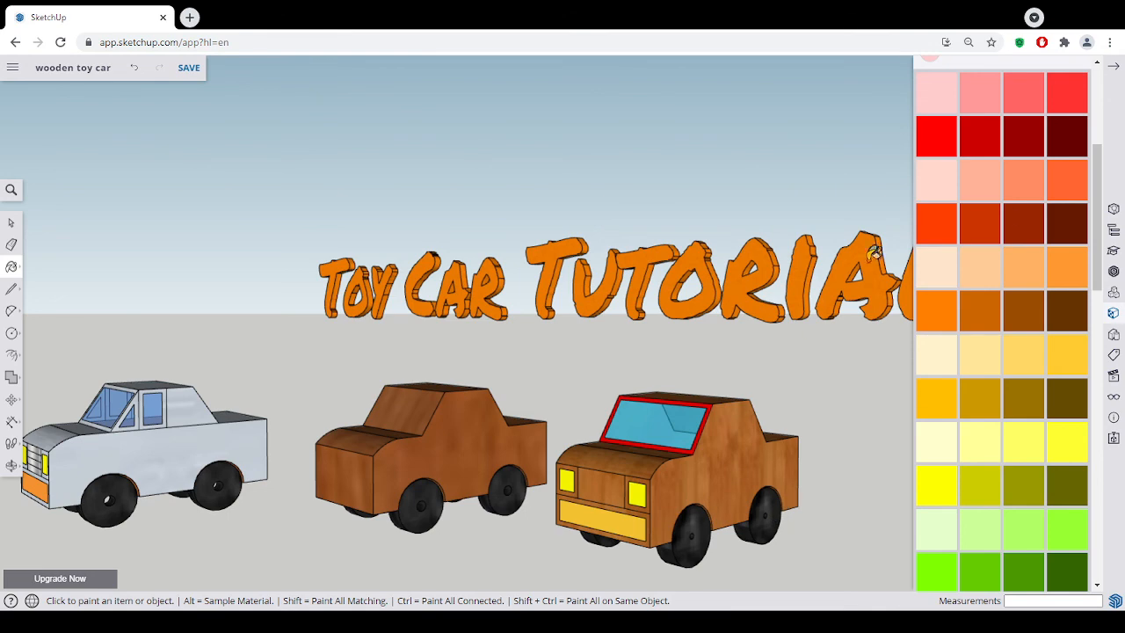
click(1118, 70)
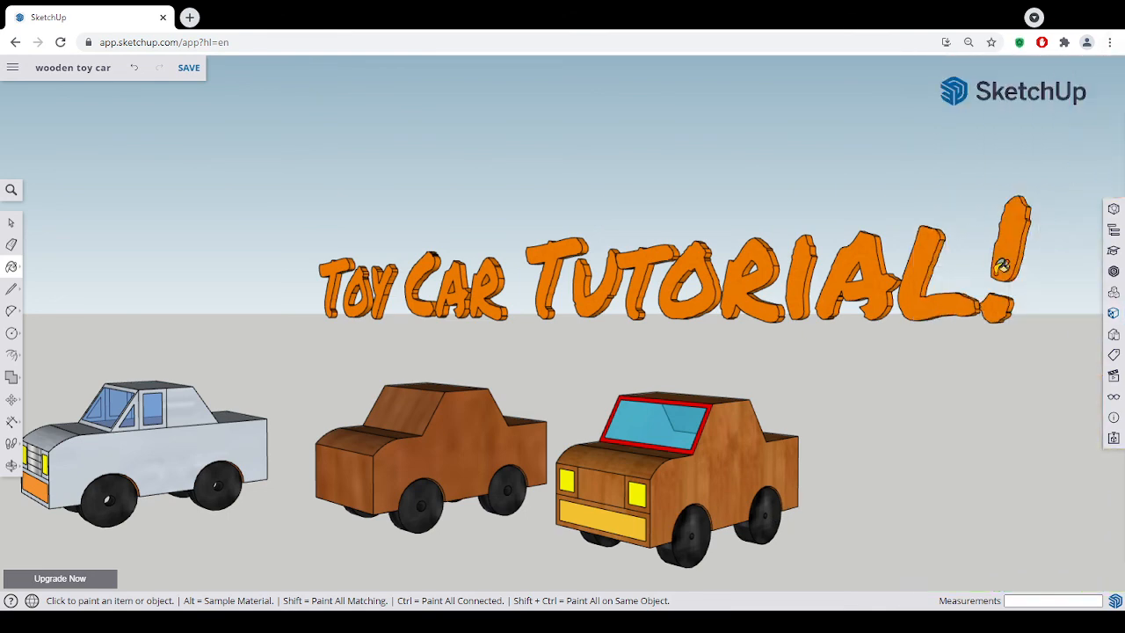
mouse_move(914, 352)
middle_down()
mouse_move(934, 395)
mouse_move(973, 420)
middle_up()
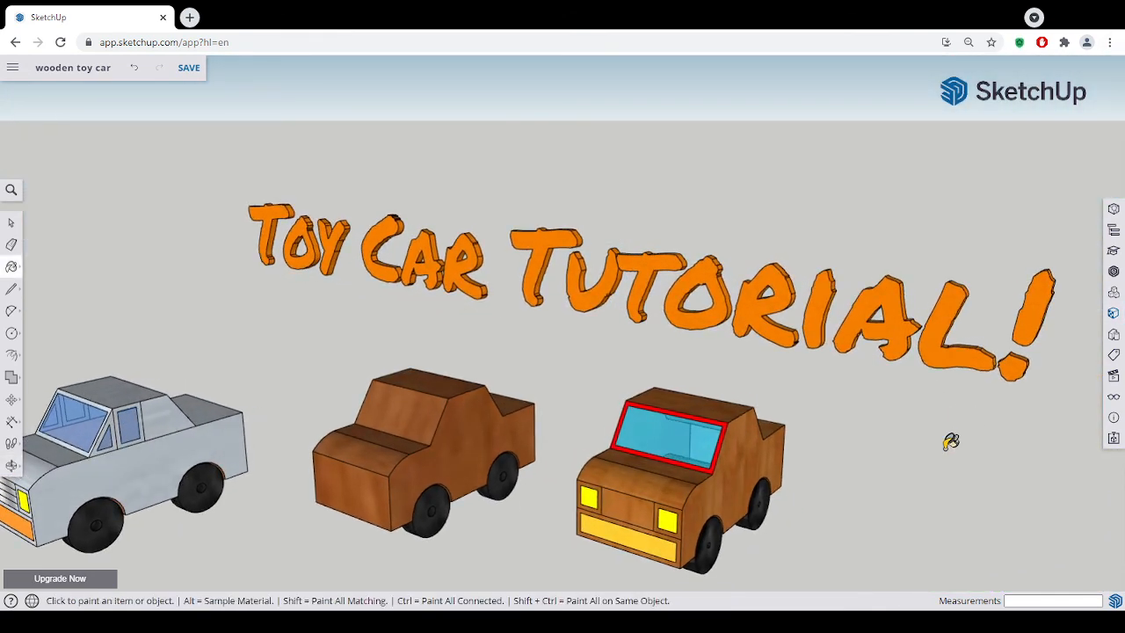